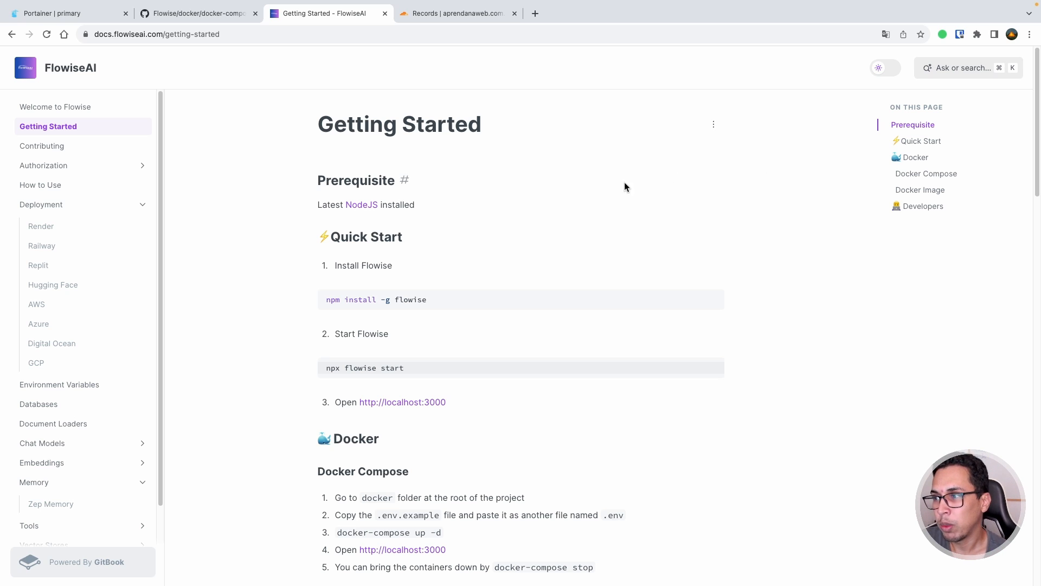
- Read through the npm install -g flowise and docker run (3000:3000) setup instructions
scroll(571, 200, down, 3)
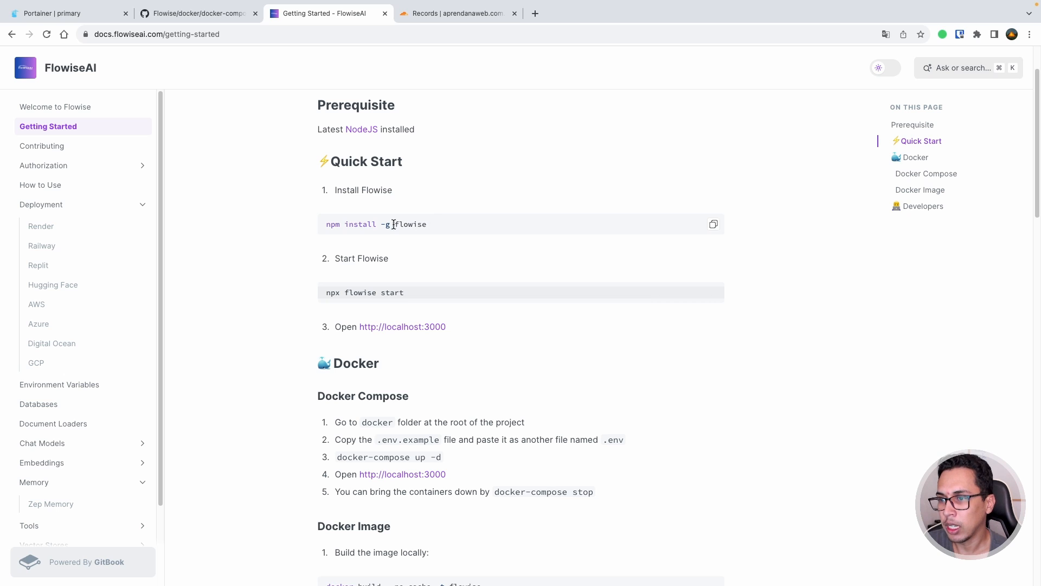
triple_click(357, 224)
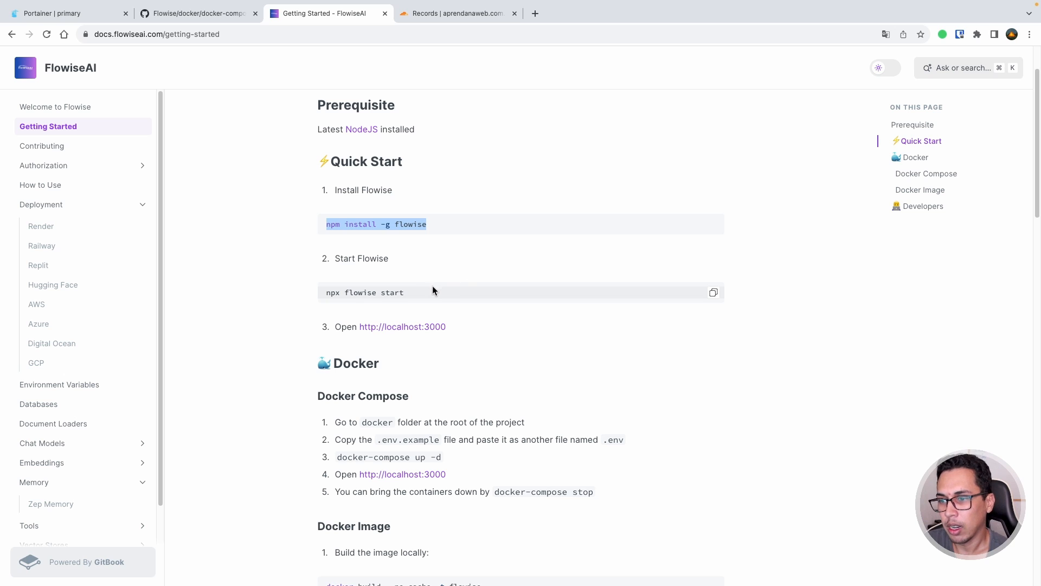
scroll(533, 301, down, 1)
scroll(533, 306, down, 2)
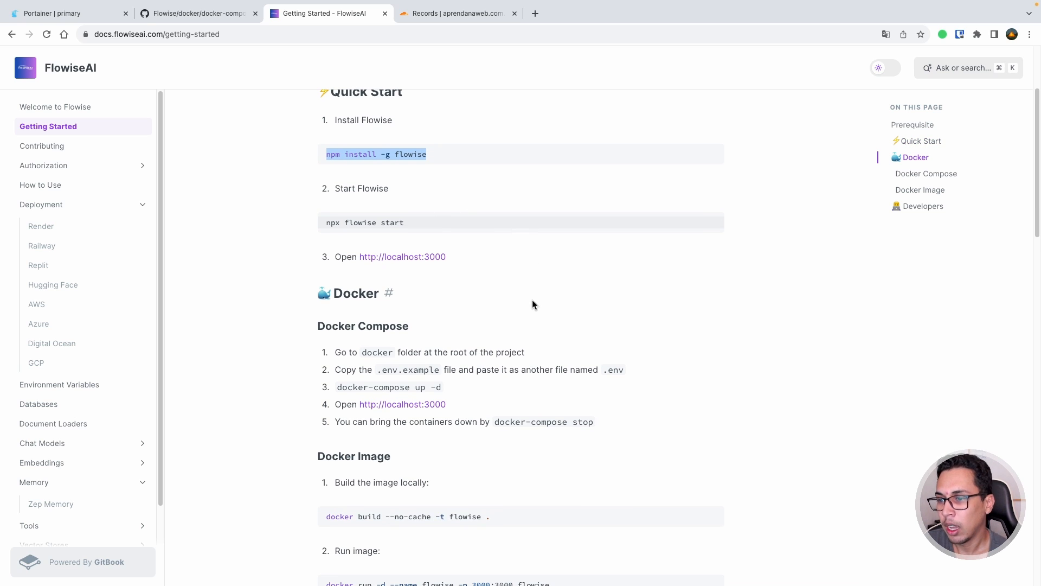
scroll(401, 301, down, 3)
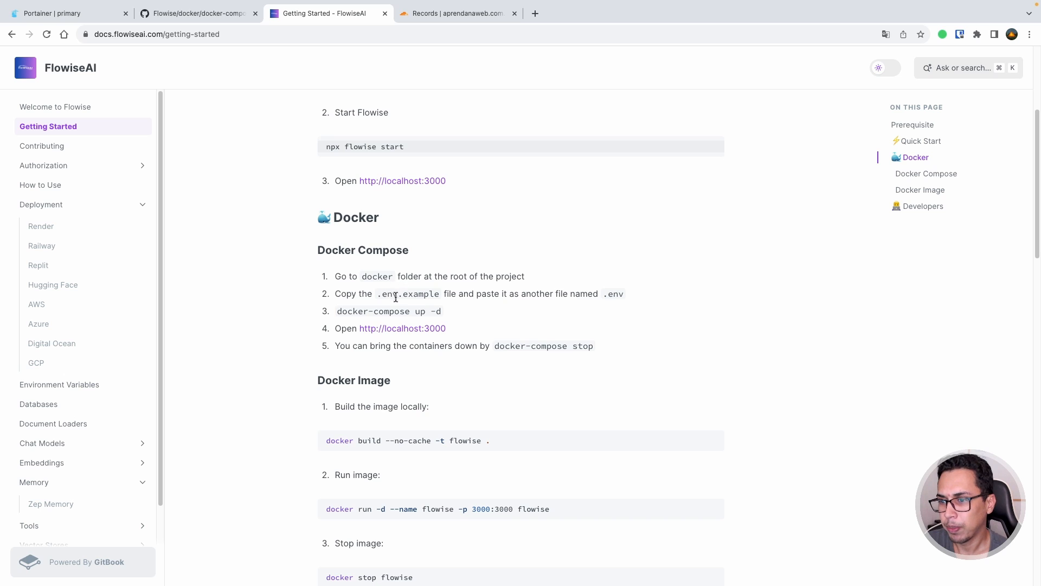
scroll(400, 281, down, 4)
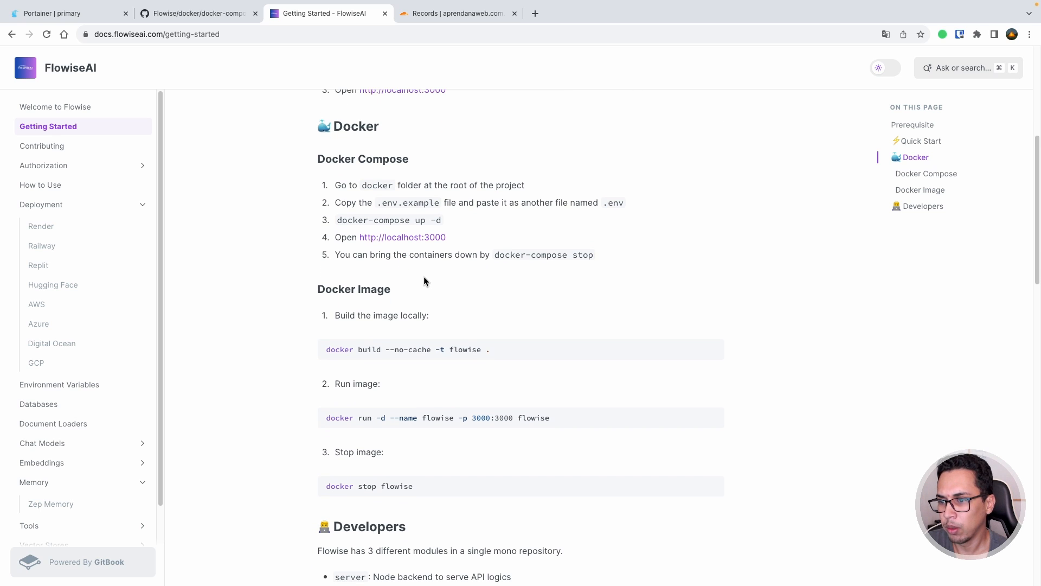
scroll(455, 360, down, 4)
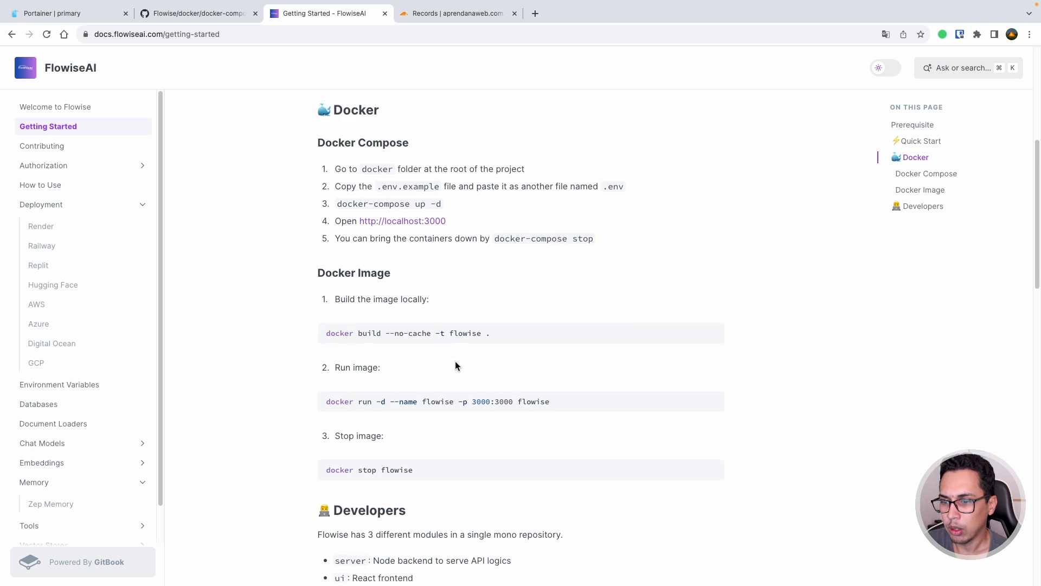
drag(395, 322, 499, 323)
click(492, 322)
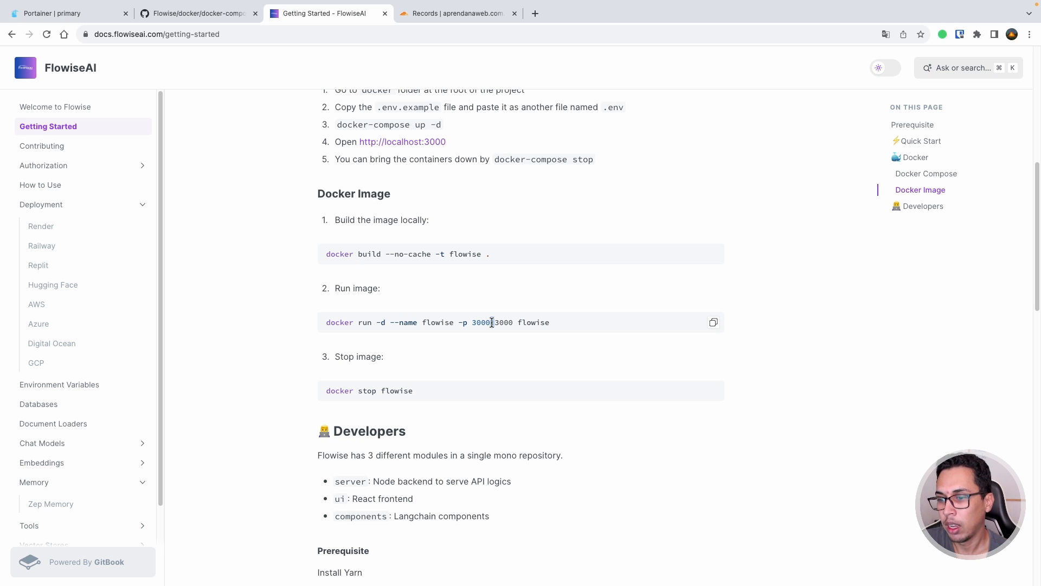
- Scroll past the developer setup and open the Environment Variables reference page
scroll(491, 328, down, 4)
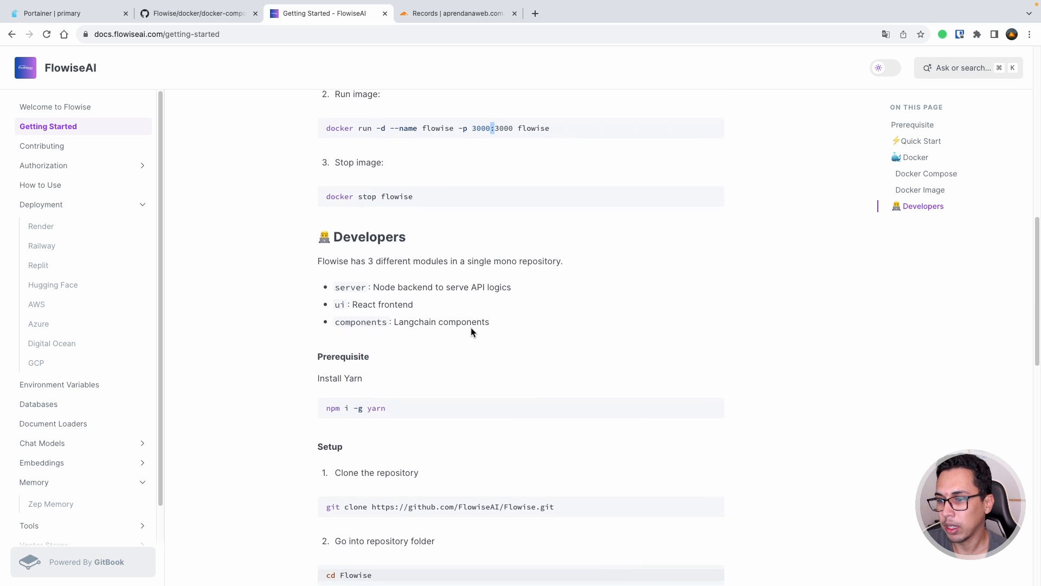
scroll(471, 327, down, 5)
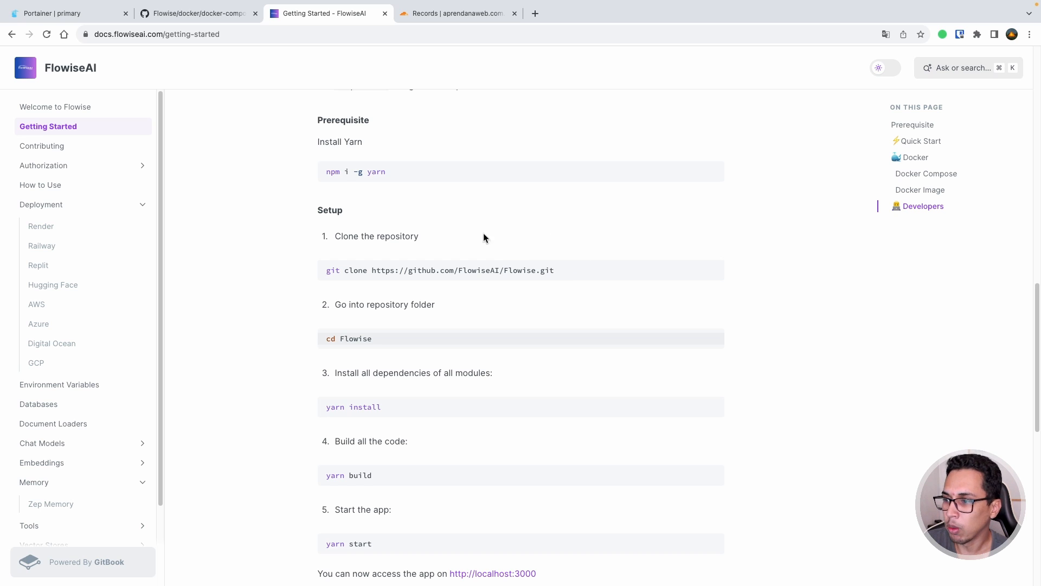
click(76, 384)
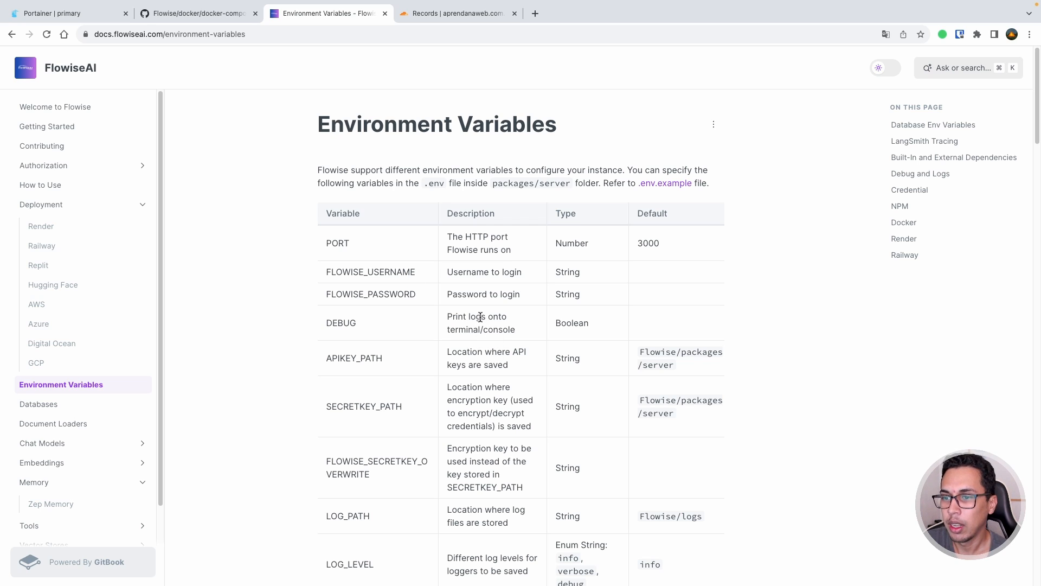
- Scan the variables table, then bring up Flowise's docker/docker-compose.yml on GitHub
scroll(422, 291, down, 3)
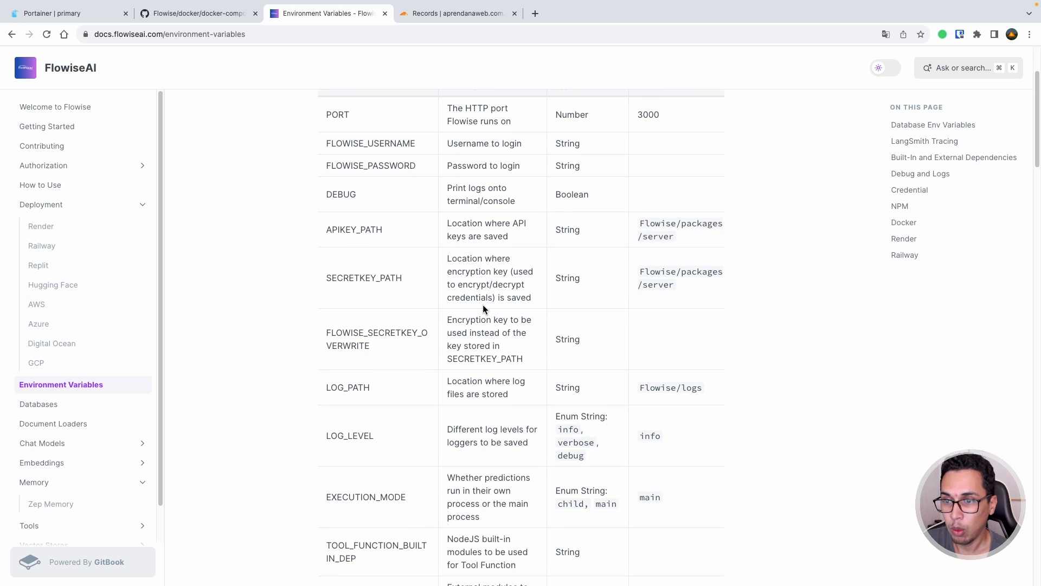
scroll(484, 307, up, 1)
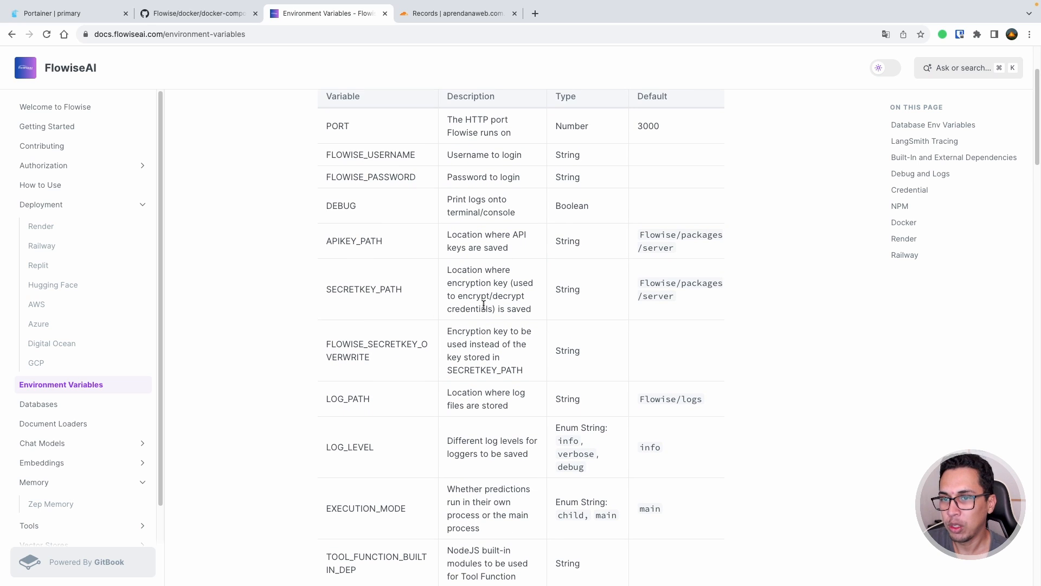
scroll(484, 304, up, 2)
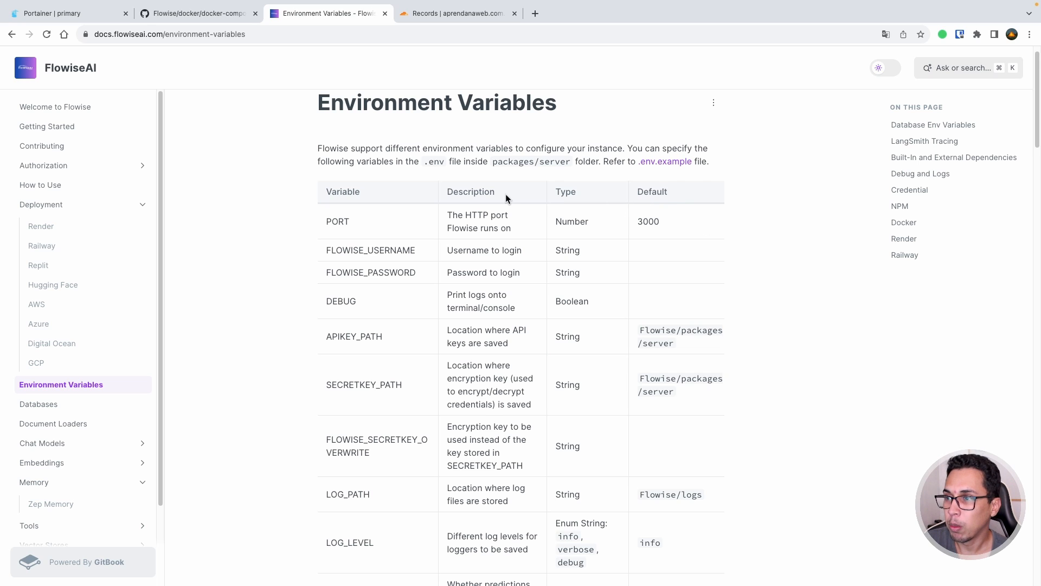
click(225, 16)
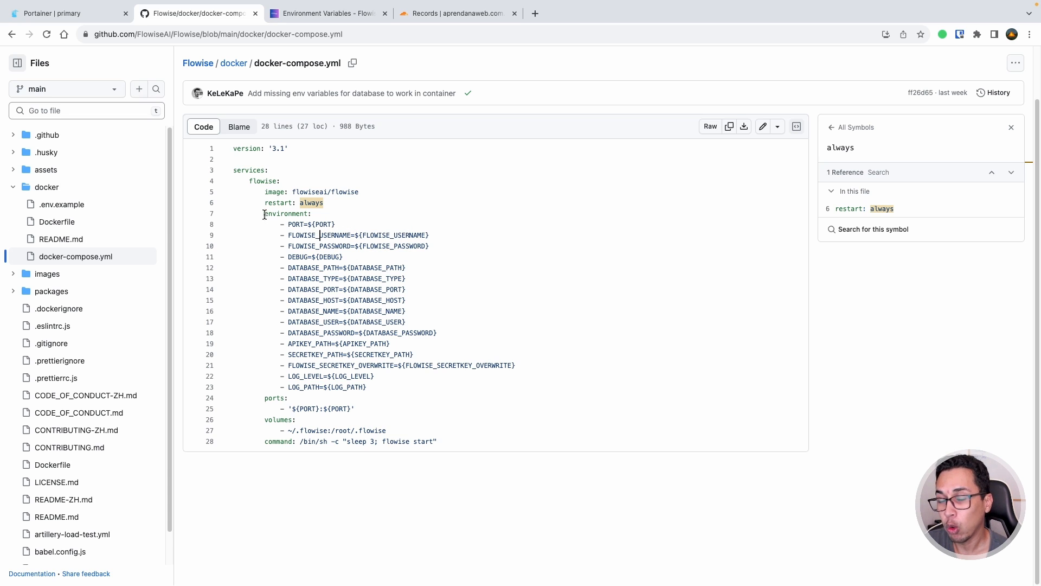
- Compare the compose file's environment block with the settings in docker/.env.example
drag(265, 214, 385, 381)
click(359, 322)
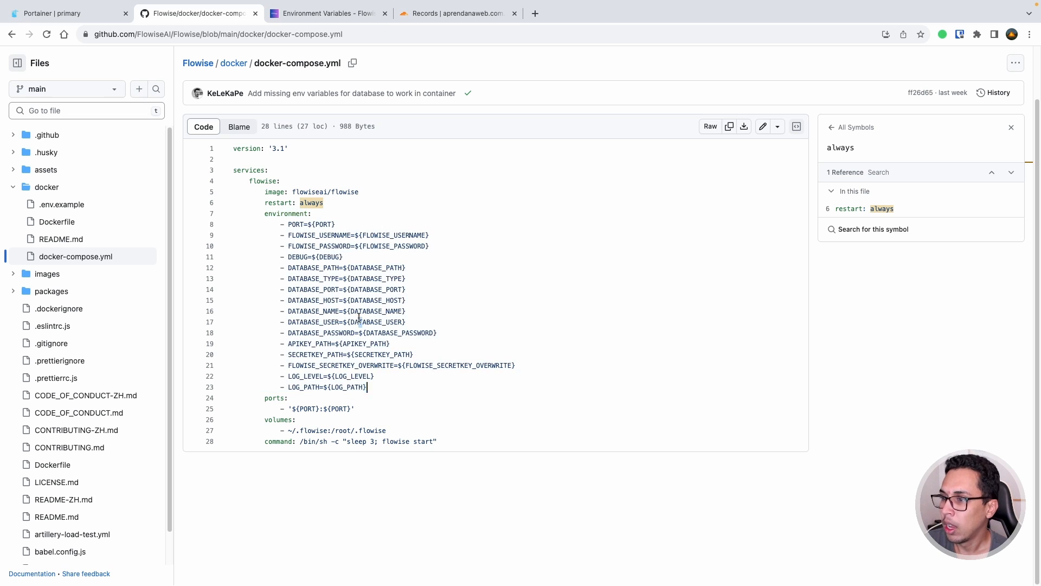
click(72, 206)
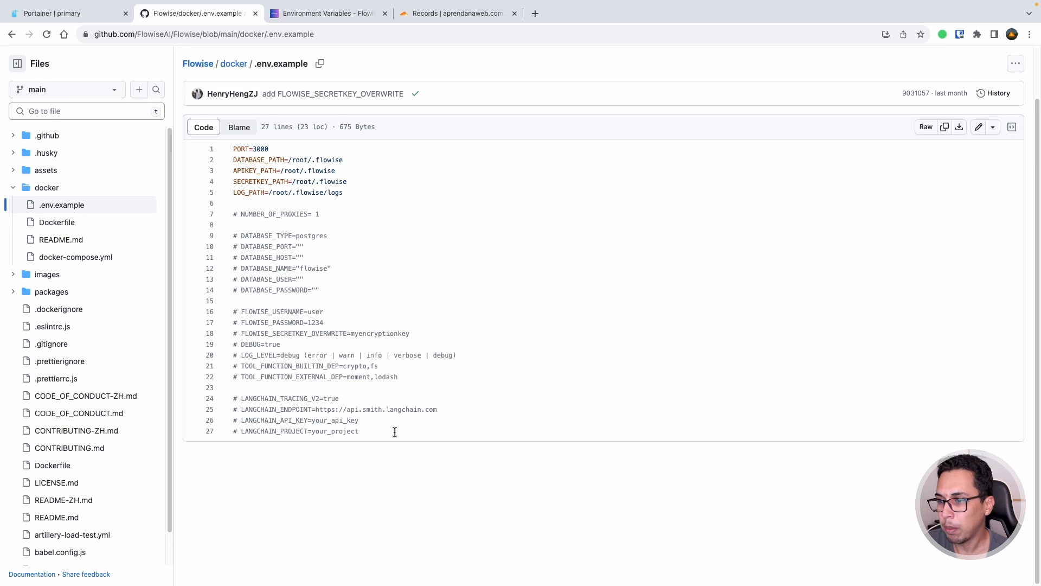
drag(398, 431, 262, 212)
click(265, 213)
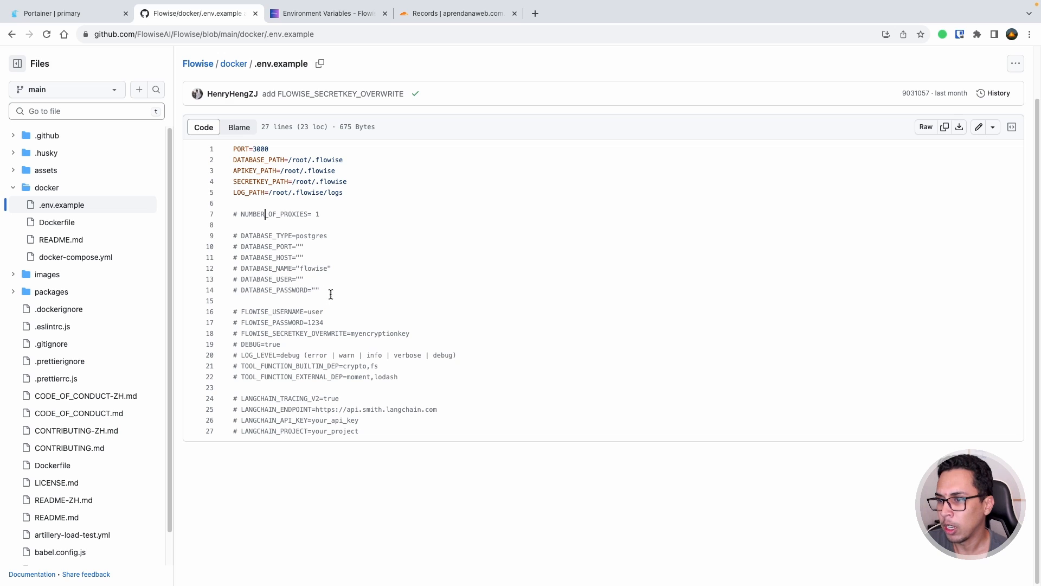
- Review .env.example's commented database, login and debug settings, then return to Portainer
drag(329, 292, 233, 237)
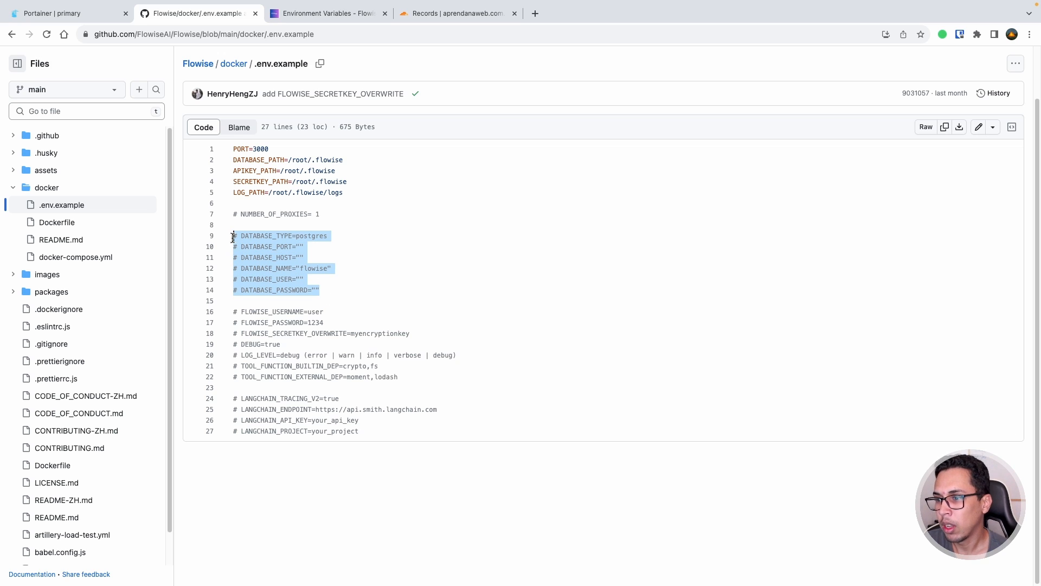
drag(237, 312, 428, 385)
double_click(313, 312)
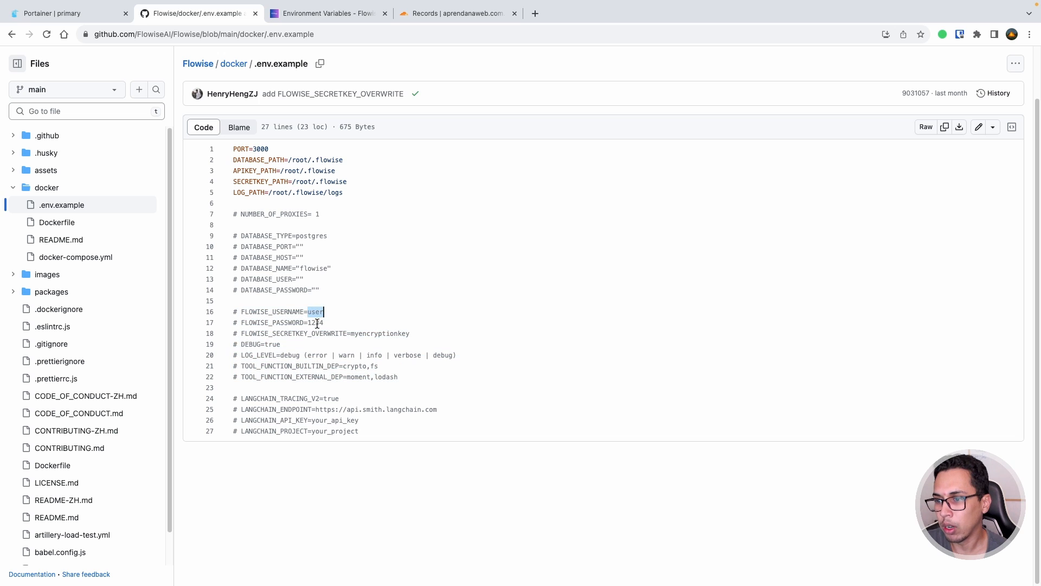
double_click(317, 324)
click(374, 333)
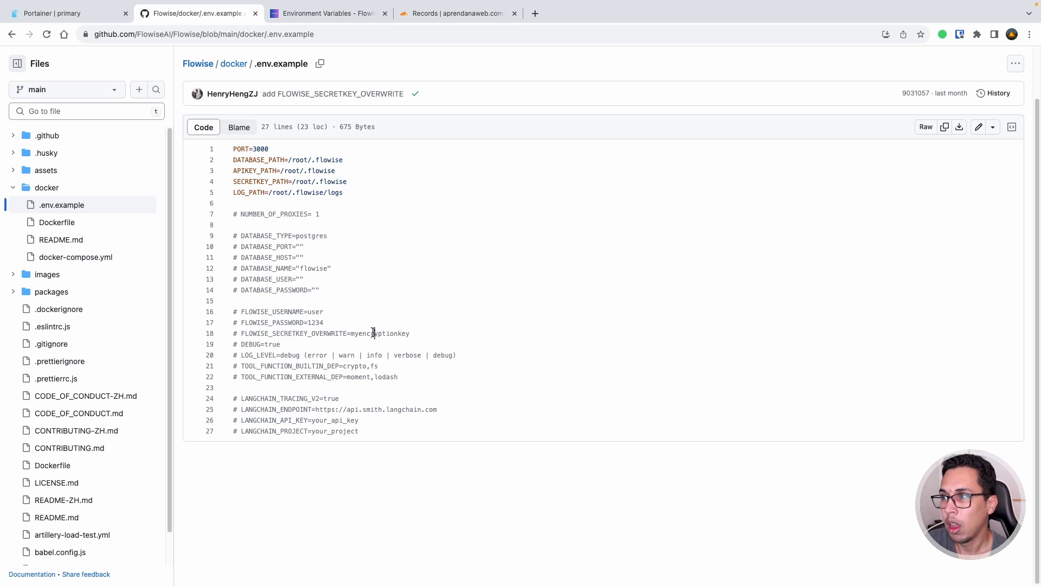
click(76, 15)
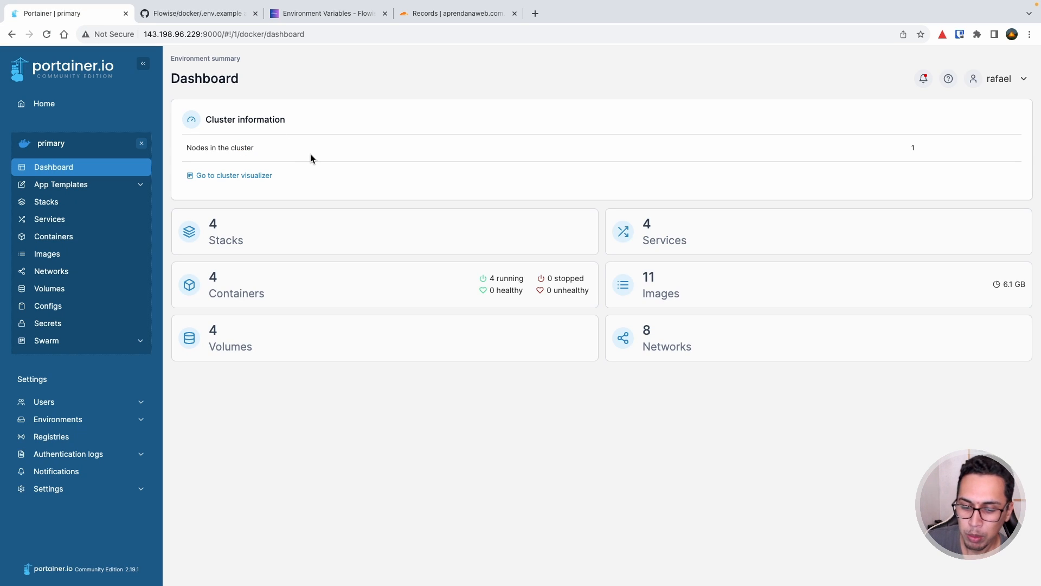
key(ctrl+Right)
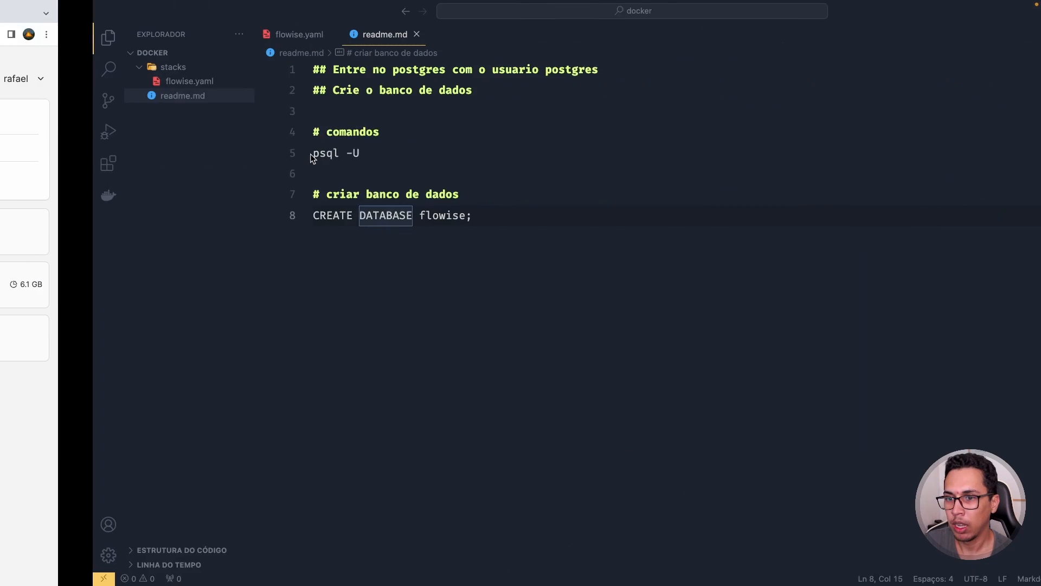
click(124, 82)
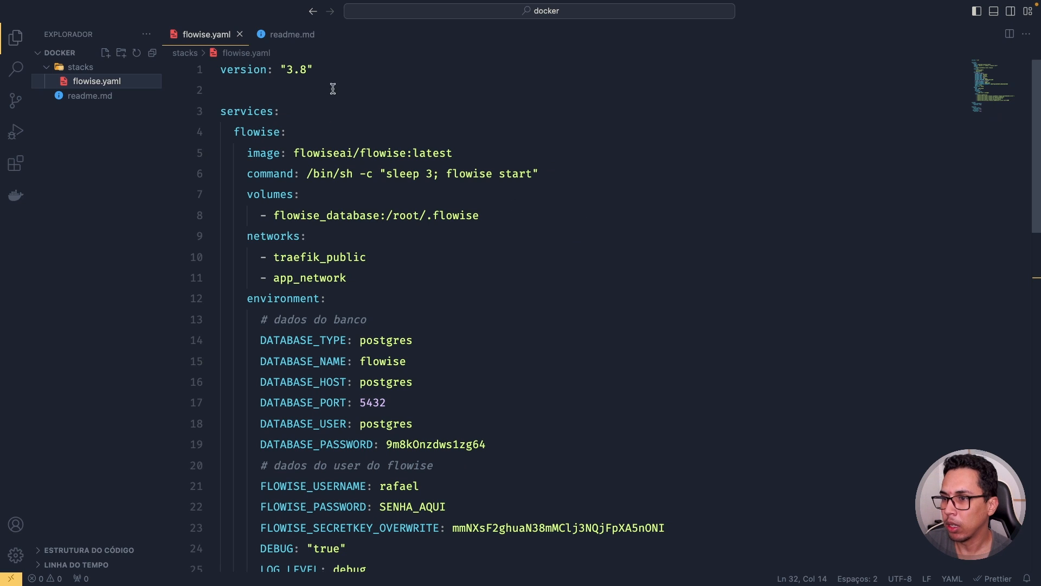
double_click(254, 109)
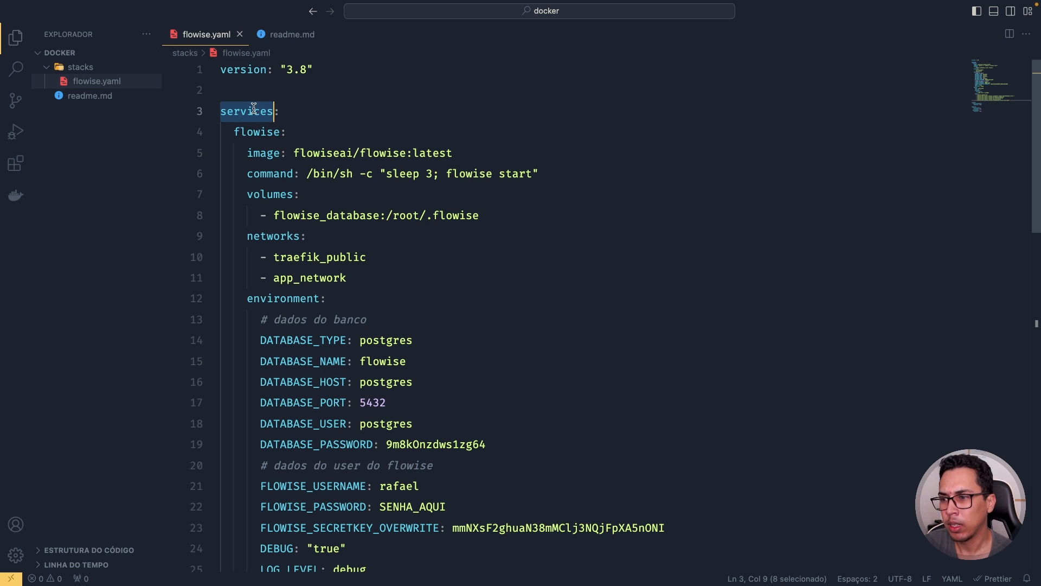
double_click(266, 130)
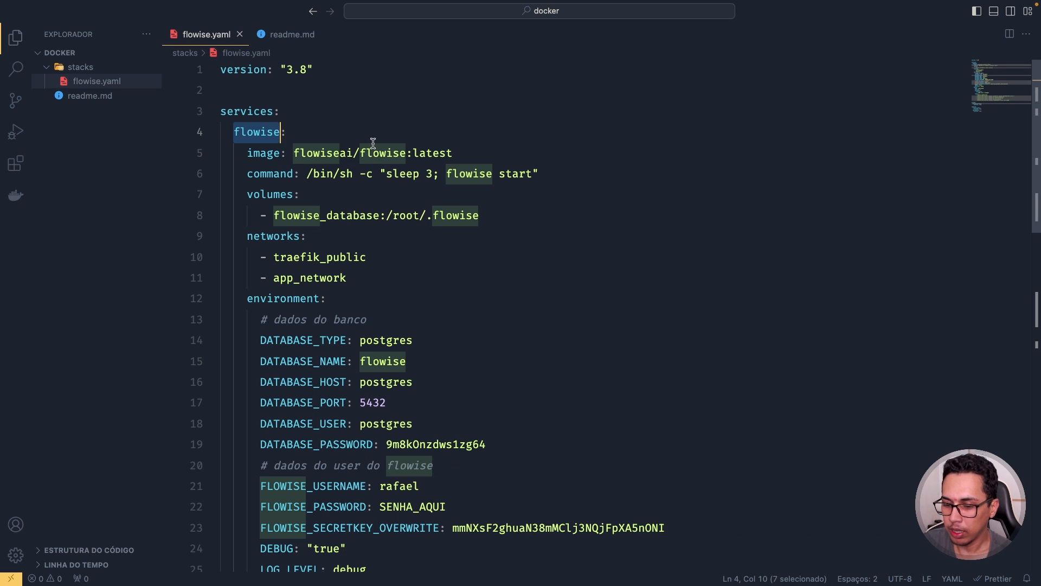
key(super+b)
double_click(132, 153)
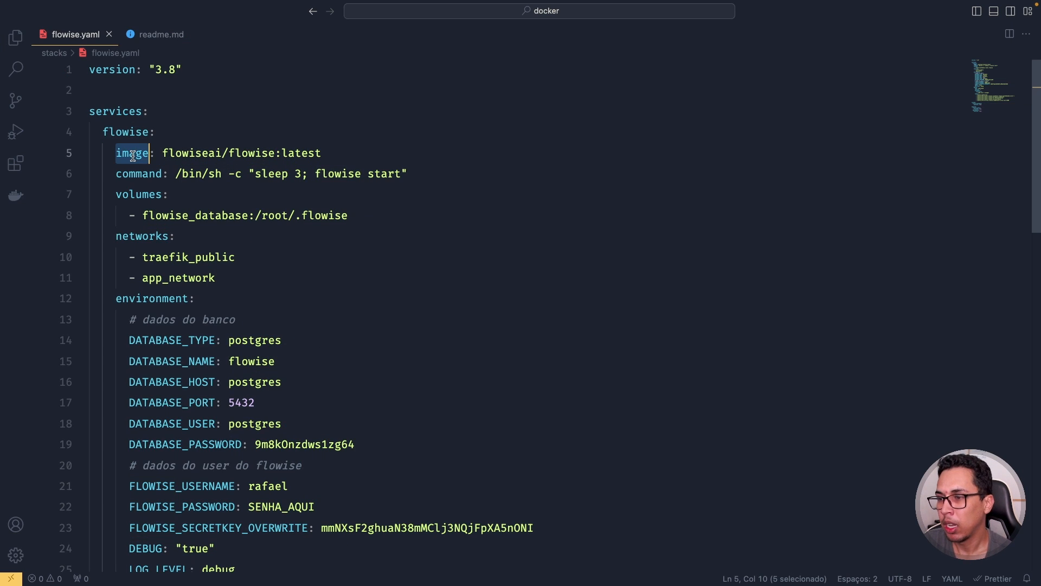
drag(163, 153, 322, 153)
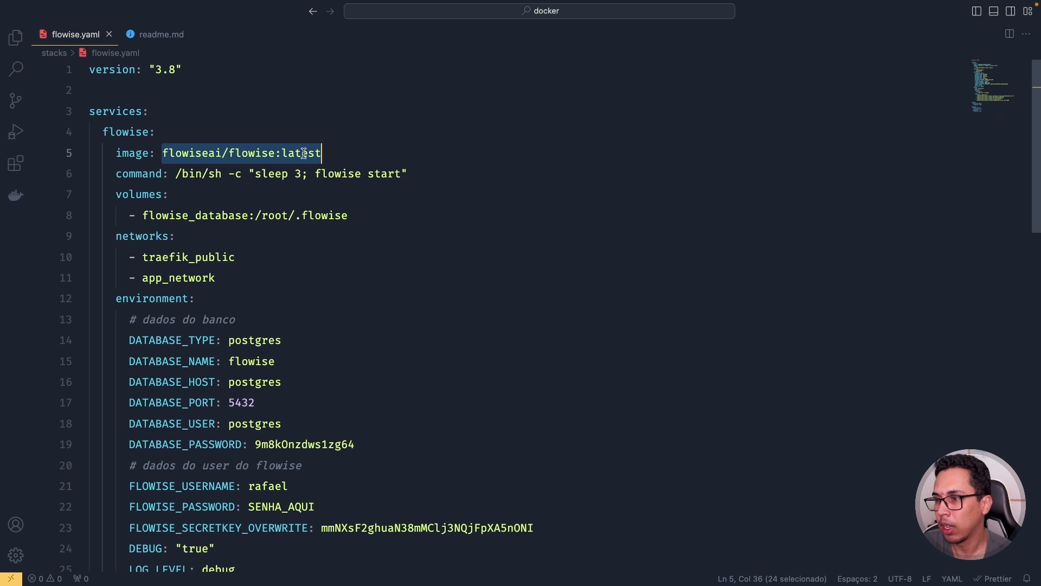
double_click(125, 175)
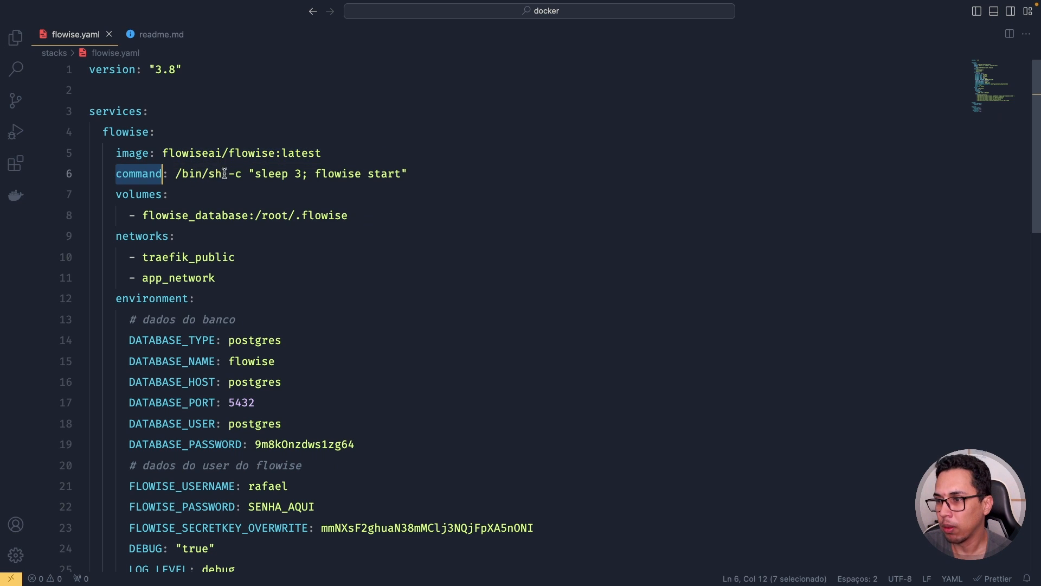
double_click(278, 174)
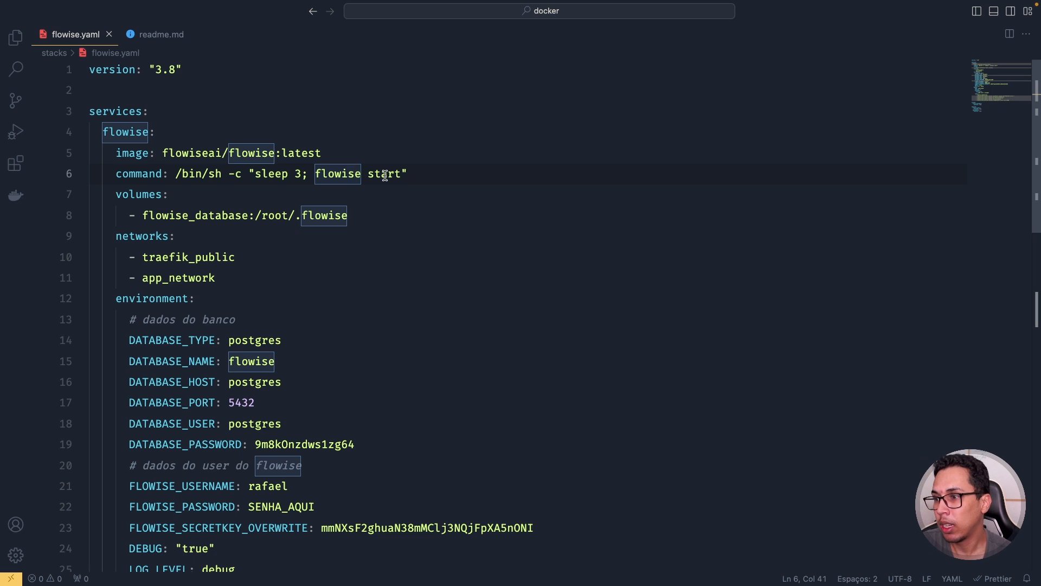
double_click(144, 191)
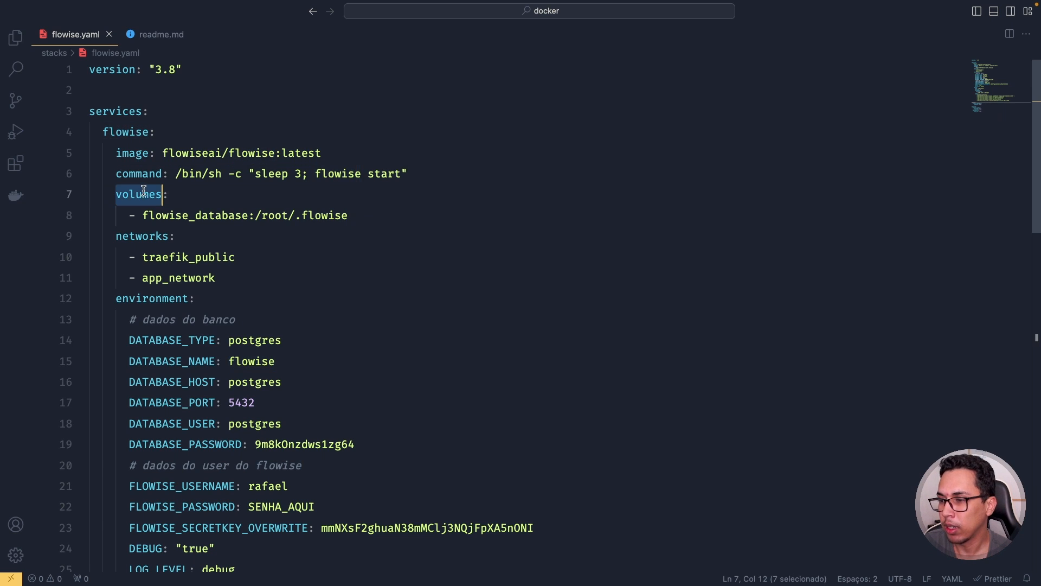
double_click(185, 216)
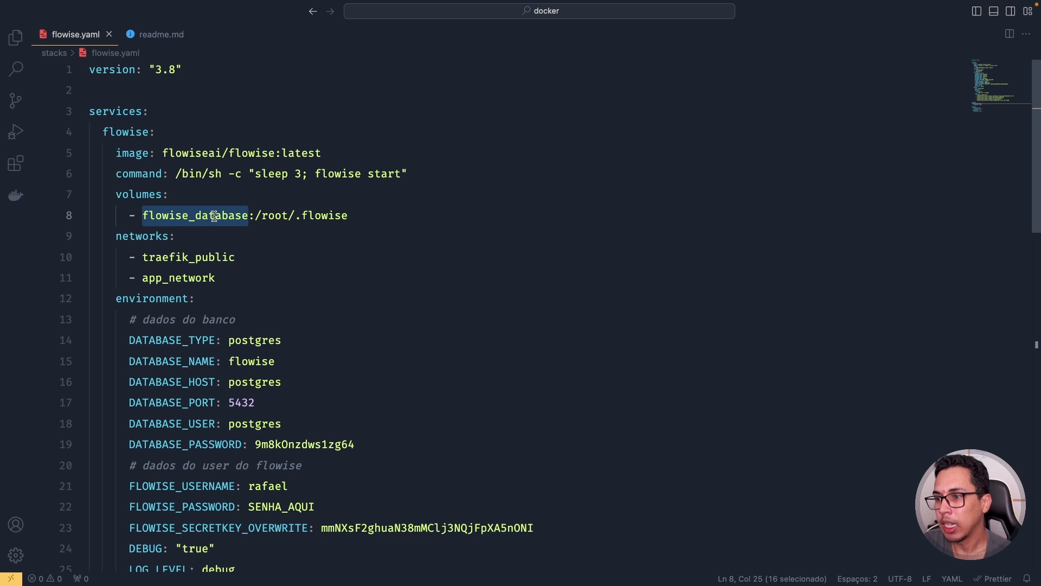
drag(256, 216, 365, 215)
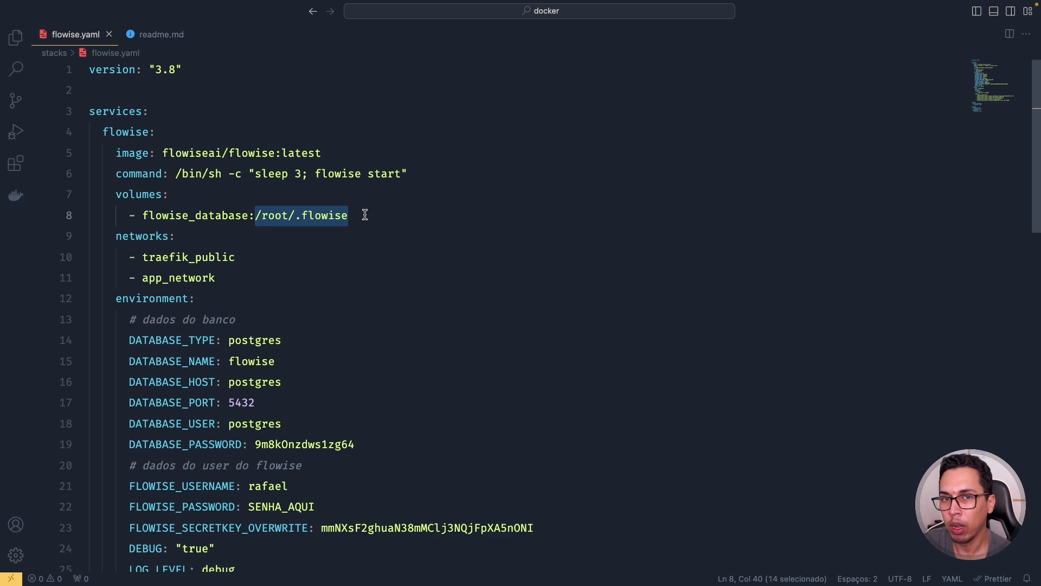
double_click(207, 216)
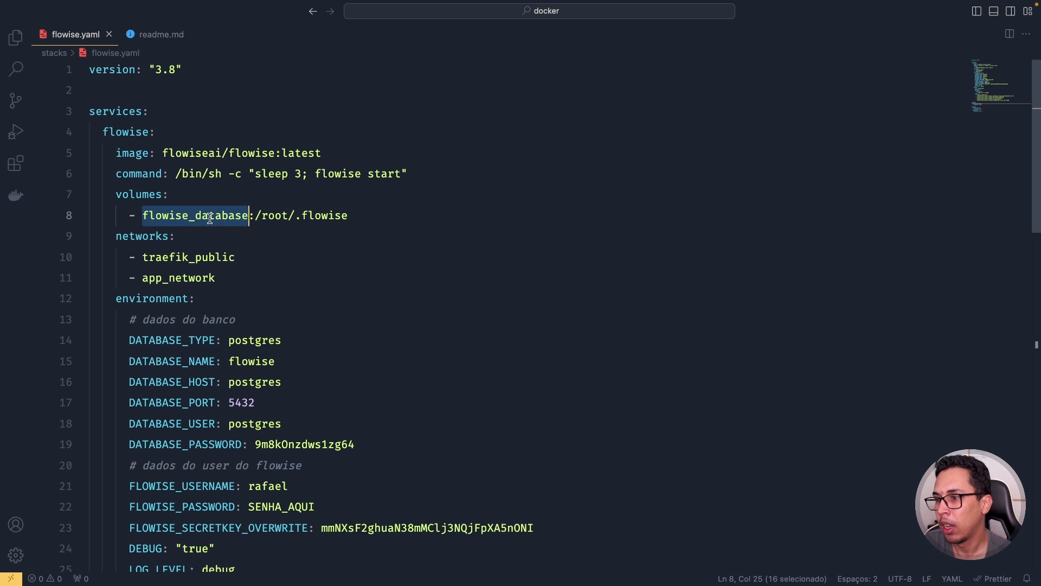
scroll(163, 195, down, 1)
double_click(143, 170)
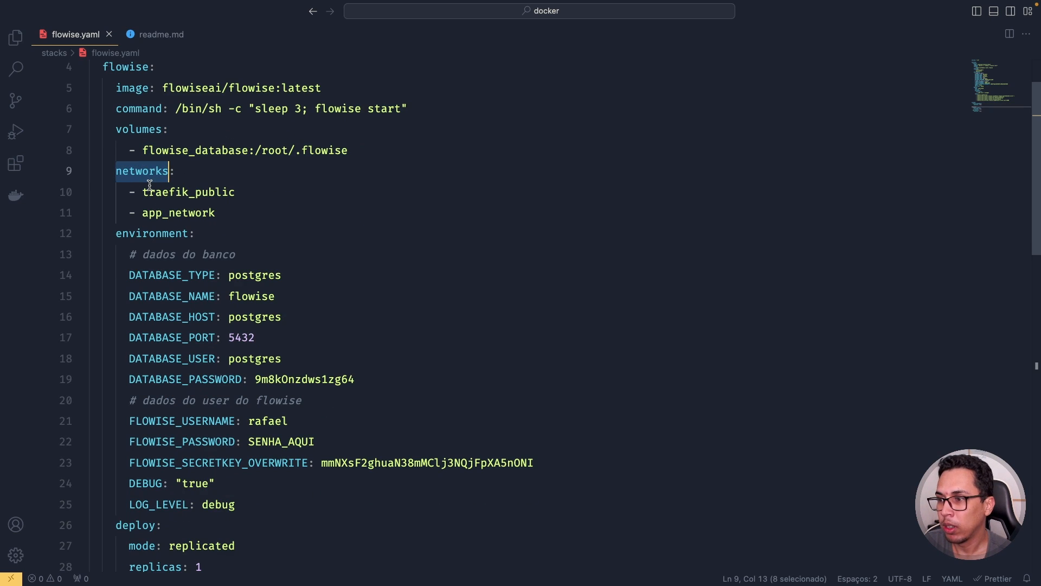
click(189, 192)
double_click(189, 193)
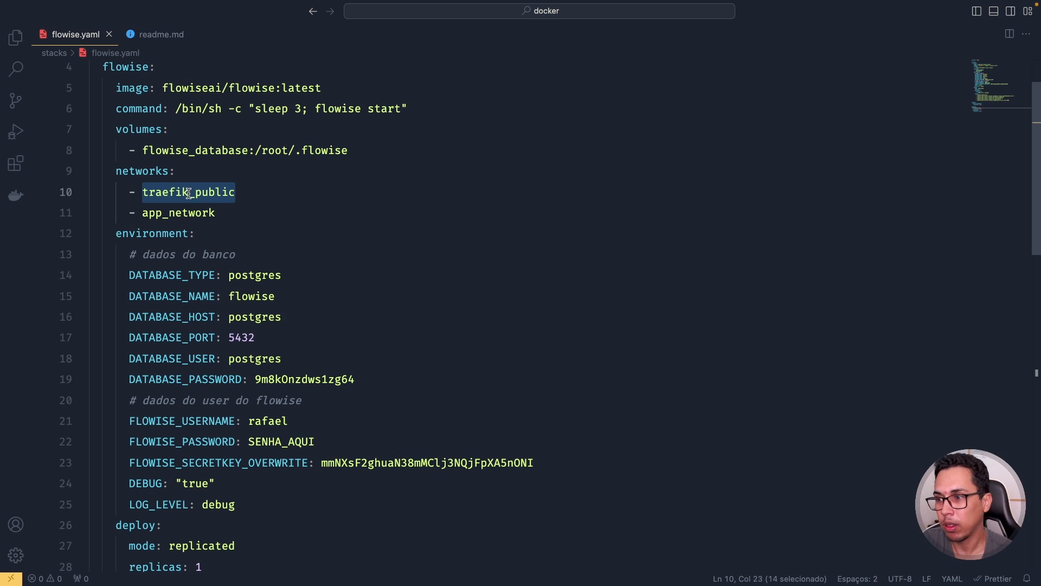
double_click(187, 216)
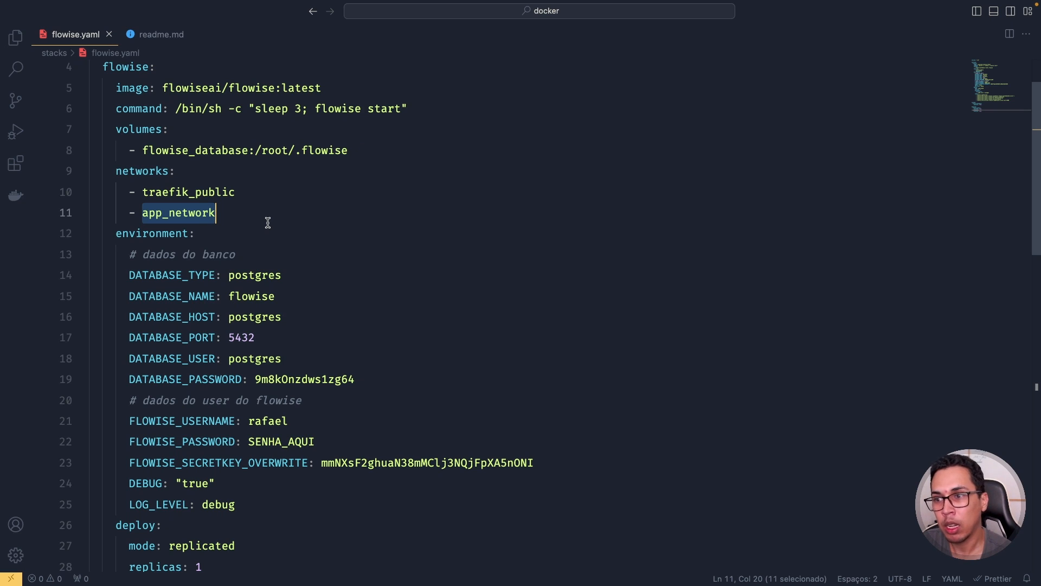
double_click(169, 193)
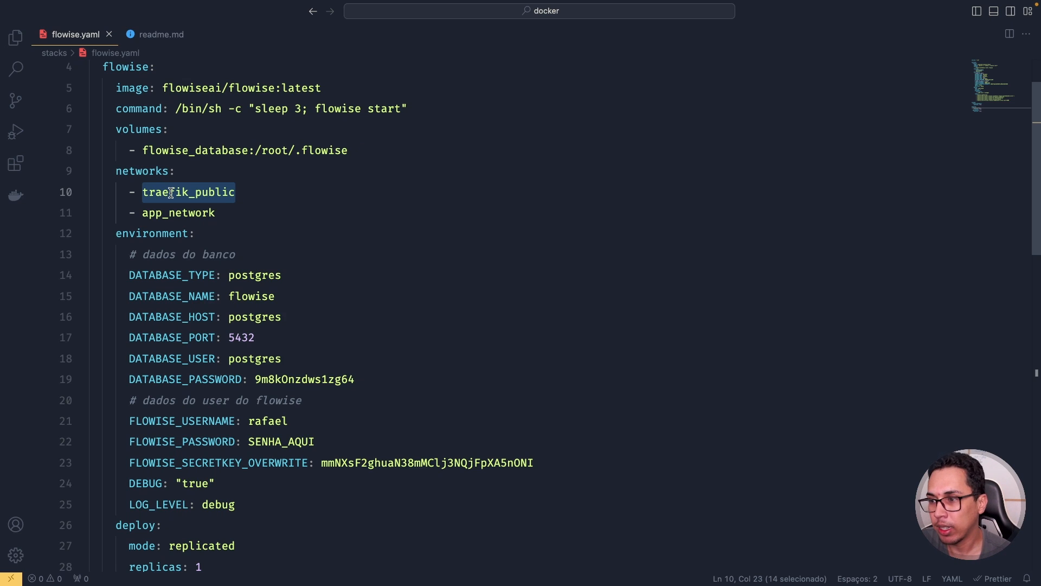
double_click(158, 171)
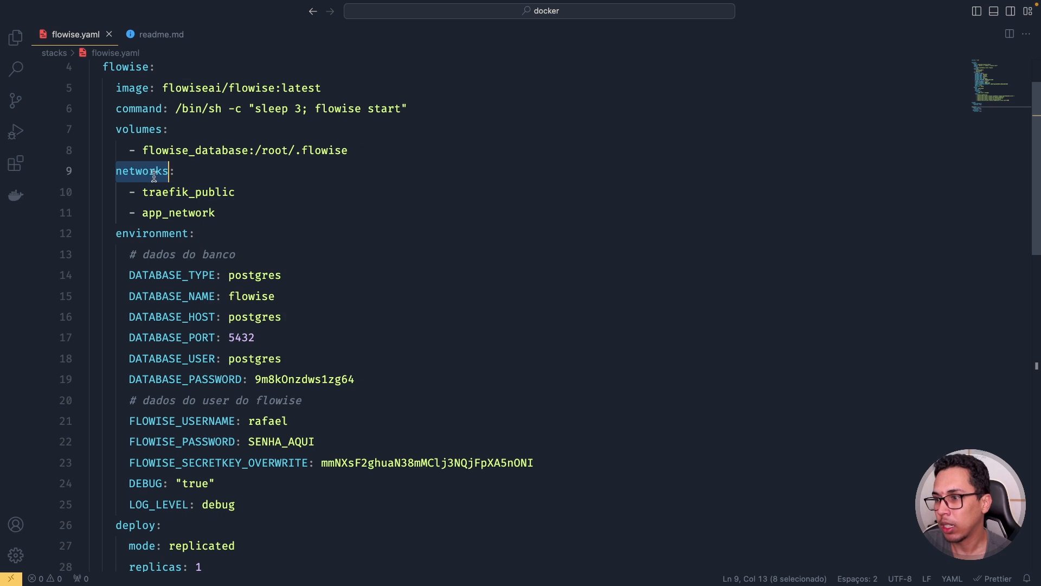
scroll(185, 188, down, 3)
scroll(185, 188, up, 2)
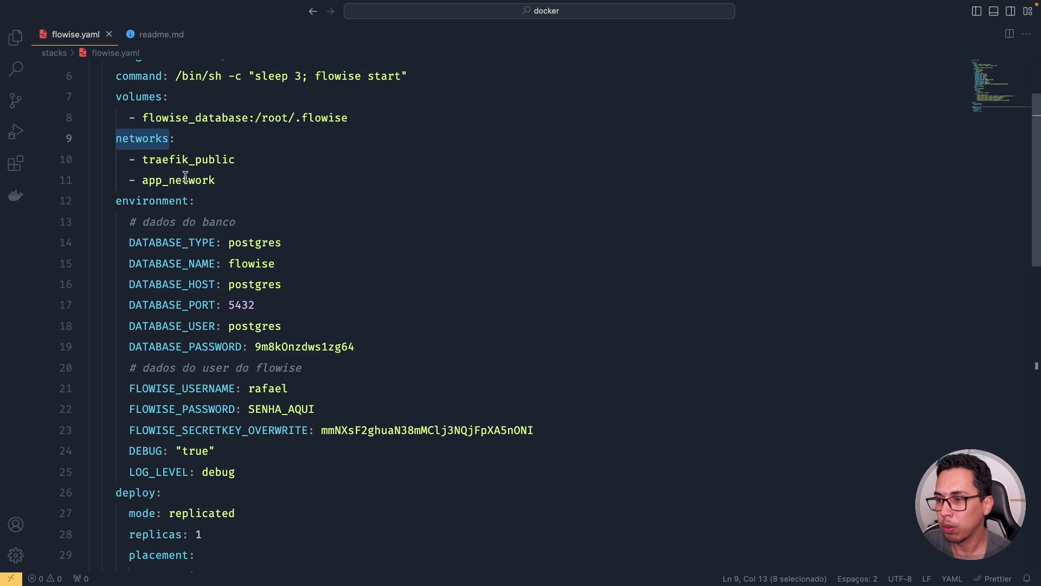
scroll(183, 178, down, 1)
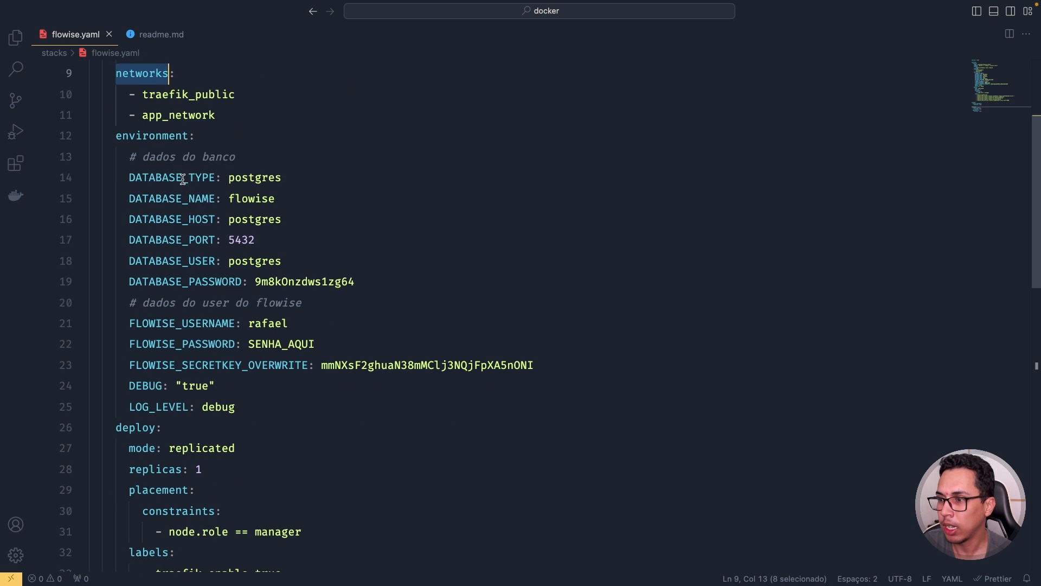
double_click(160, 137)
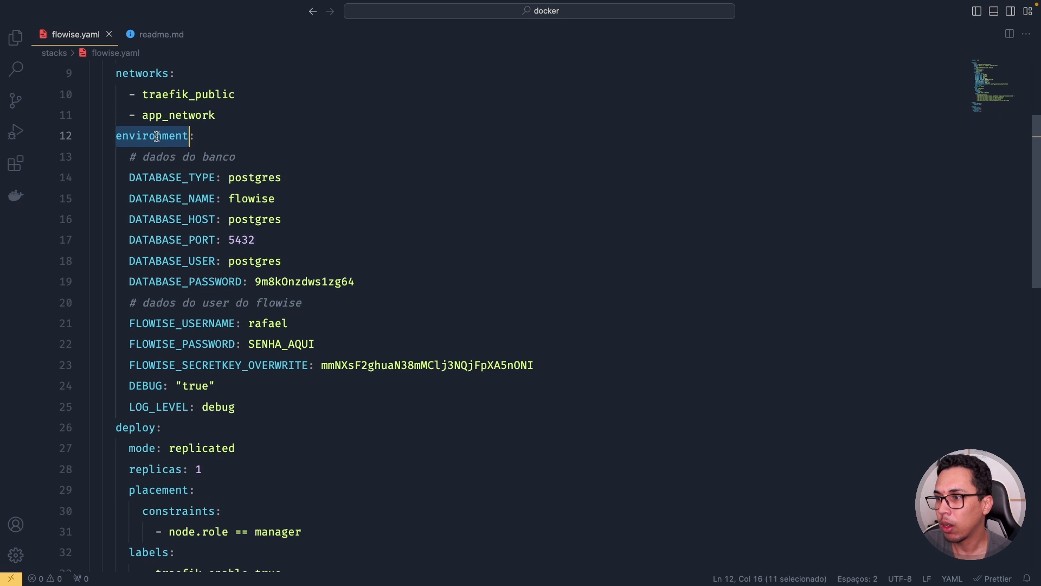
click(171, 174)
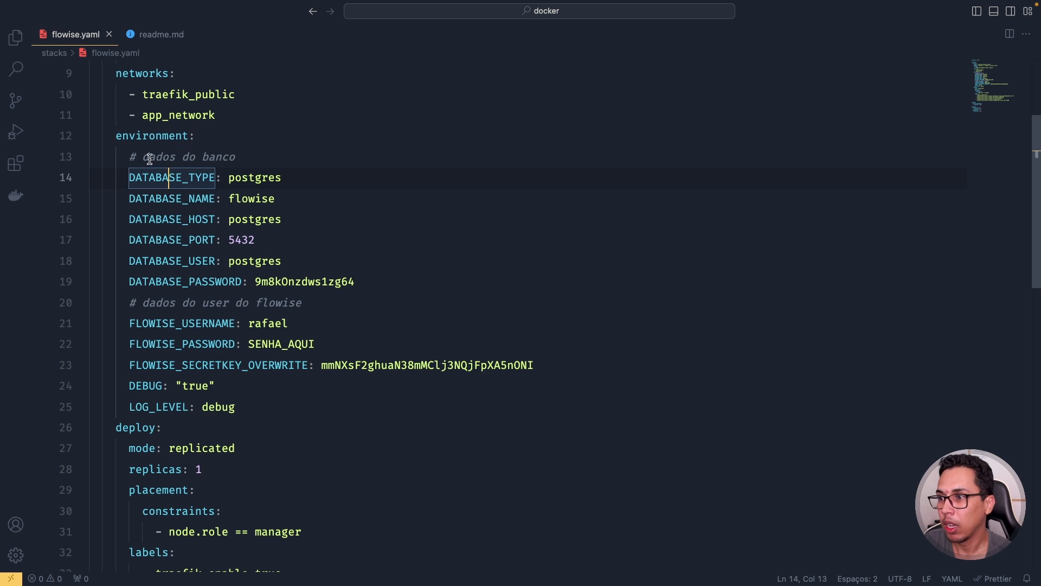
drag(143, 158, 240, 154)
double_click(256, 178)
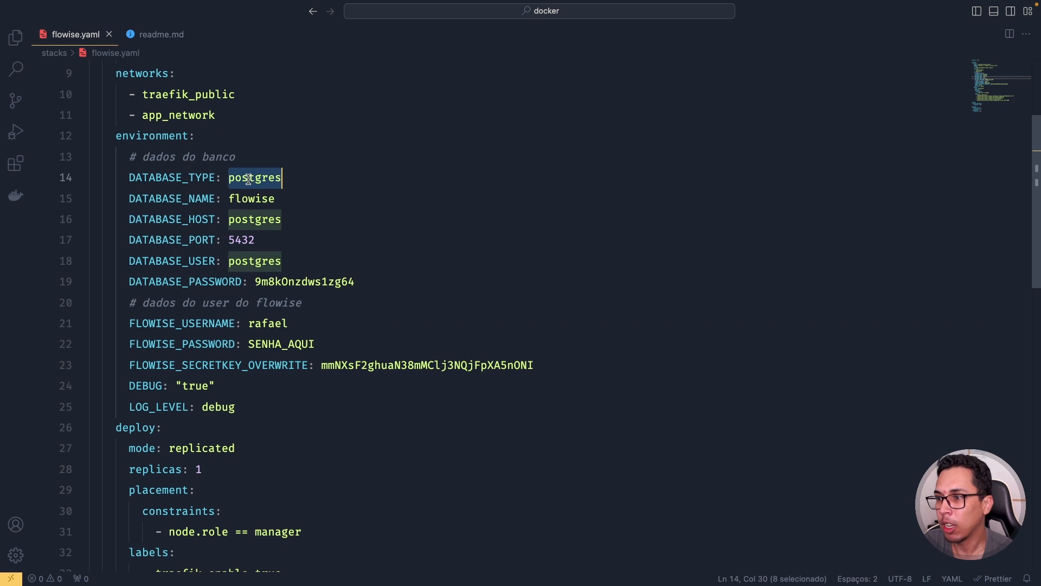
click(184, 177)
double_click(183, 178)
double_click(252, 177)
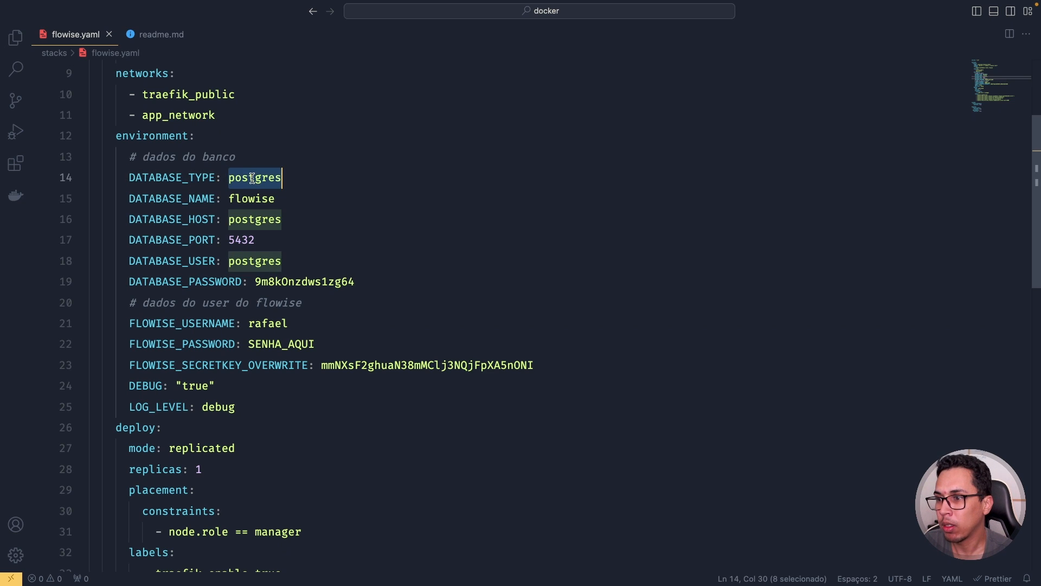
double_click(252, 197)
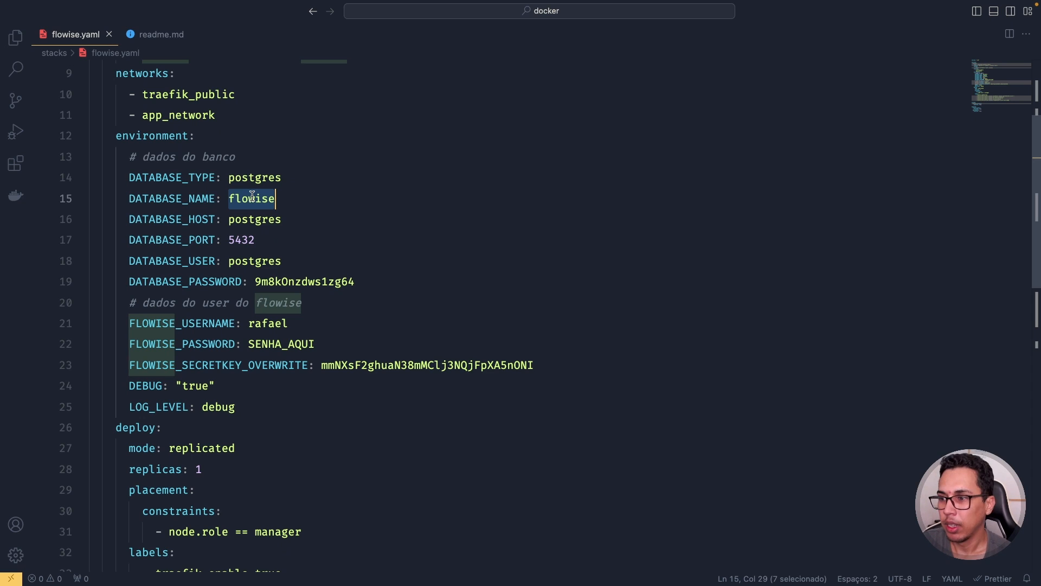
double_click(256, 219)
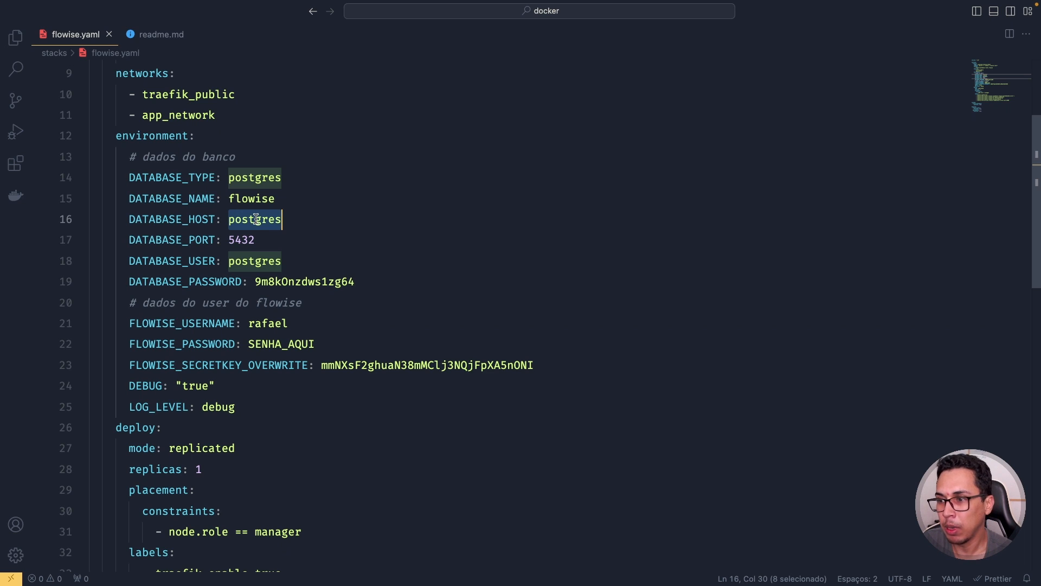
scroll(256, 219, up, 5)
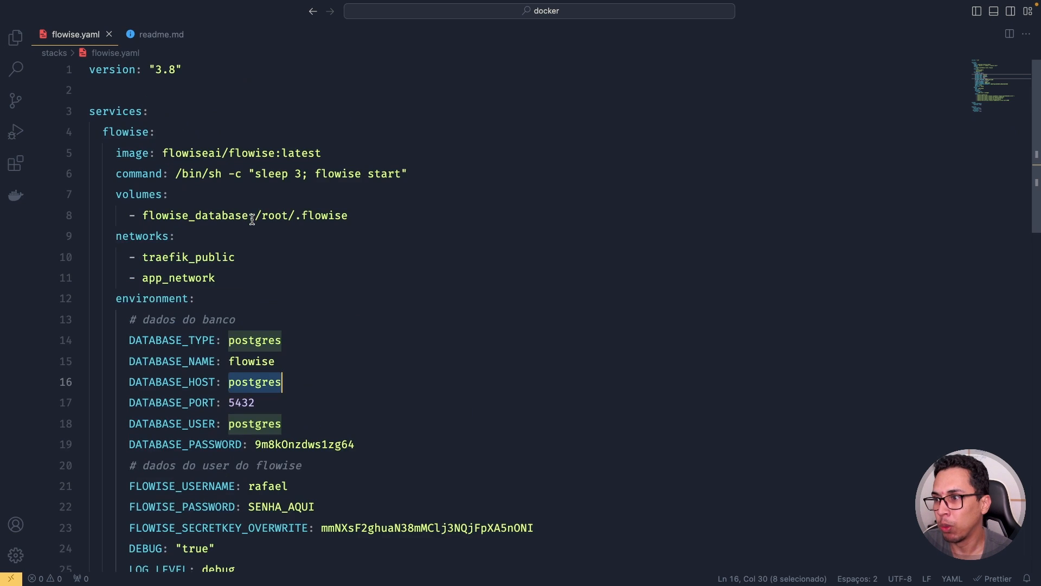
double_click(119, 129)
scroll(169, 183, down, 5)
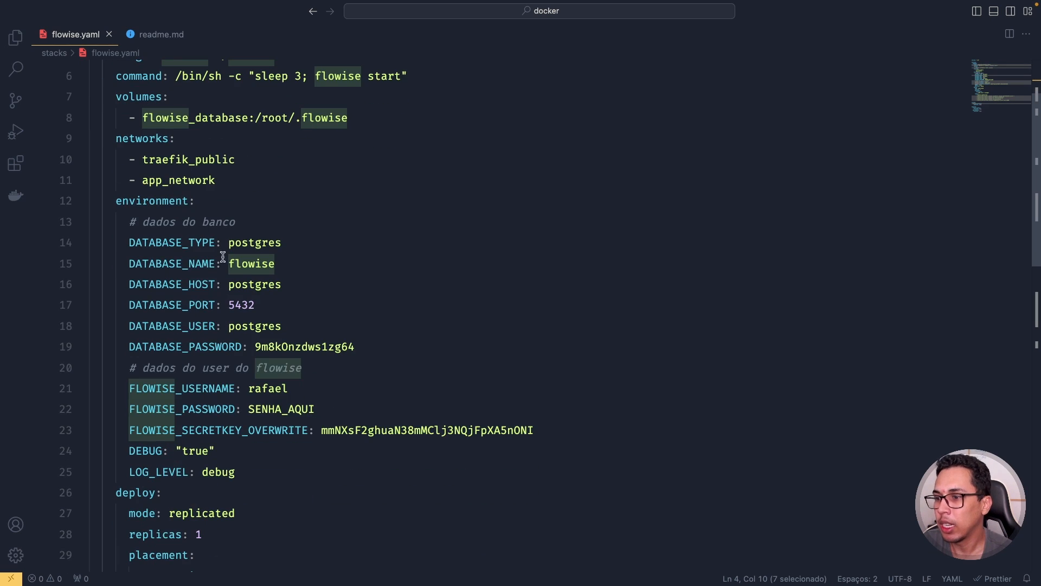
double_click(248, 286)
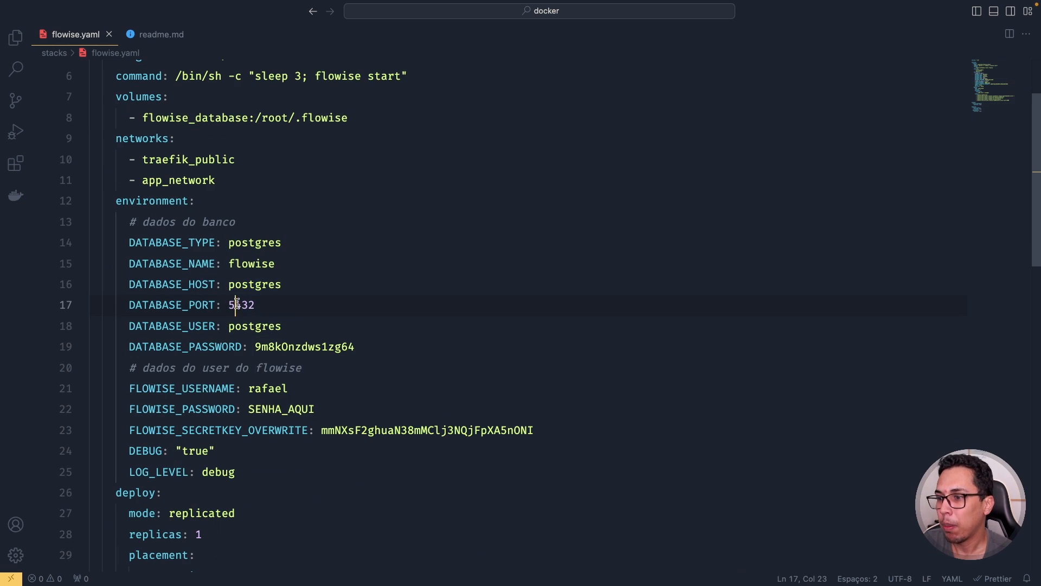
double_click(241, 305)
double_click(255, 325)
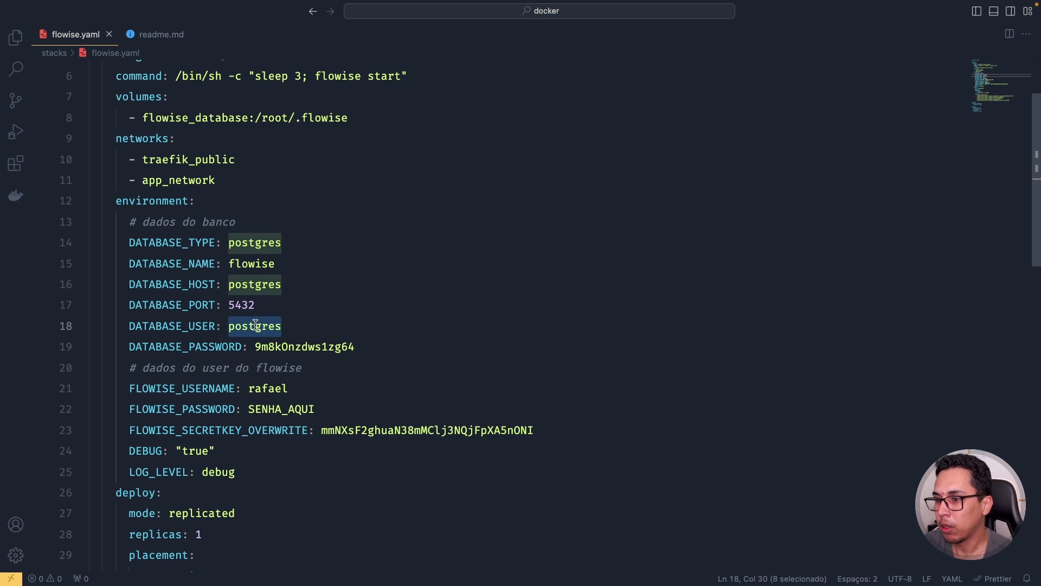
double_click(295, 347)
scroll(303, 333, down, 3)
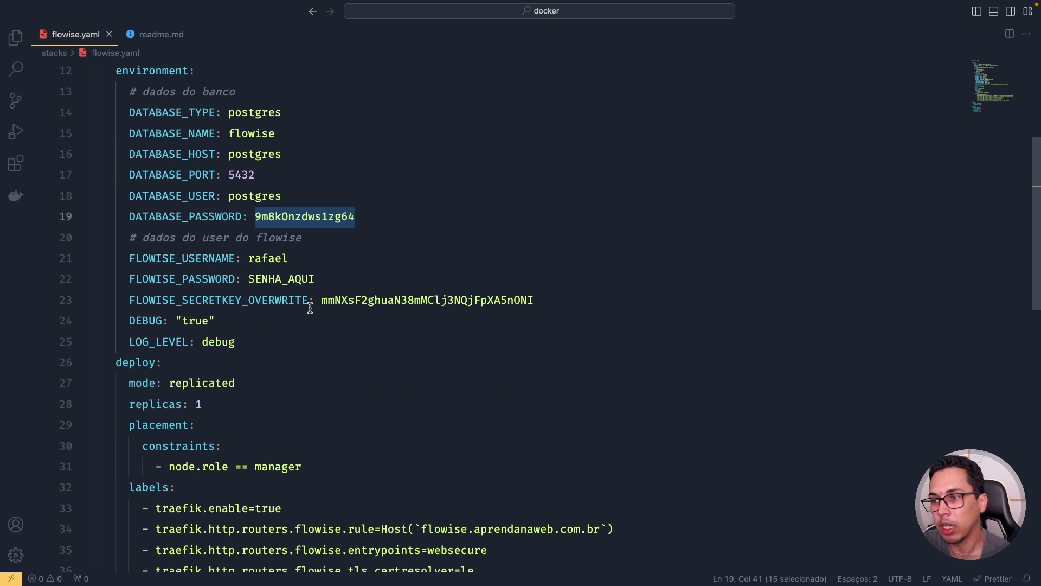
scroll(242, 228, down, 2)
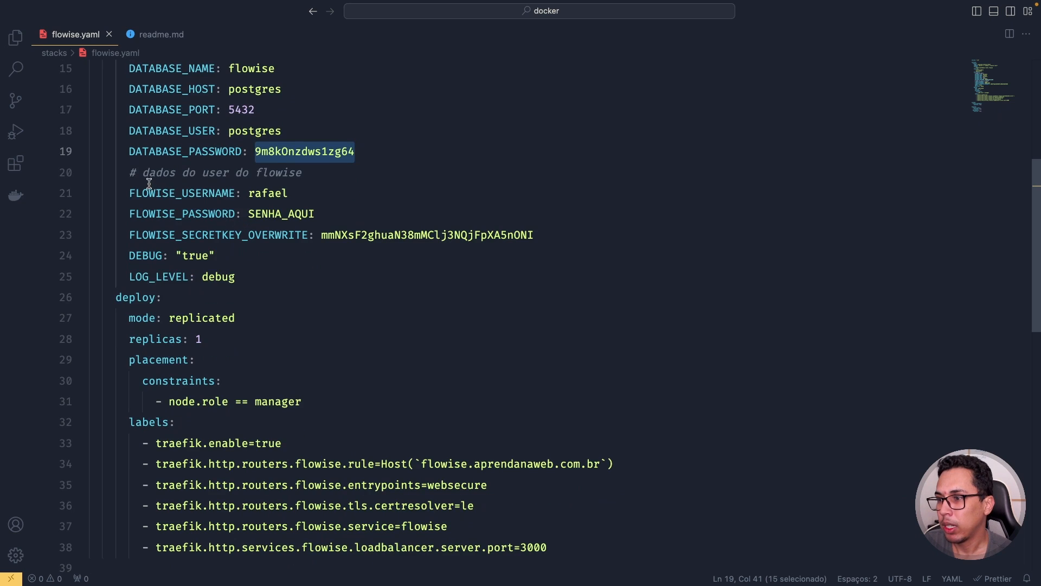
click(144, 174)
drag(144, 174, 305, 172)
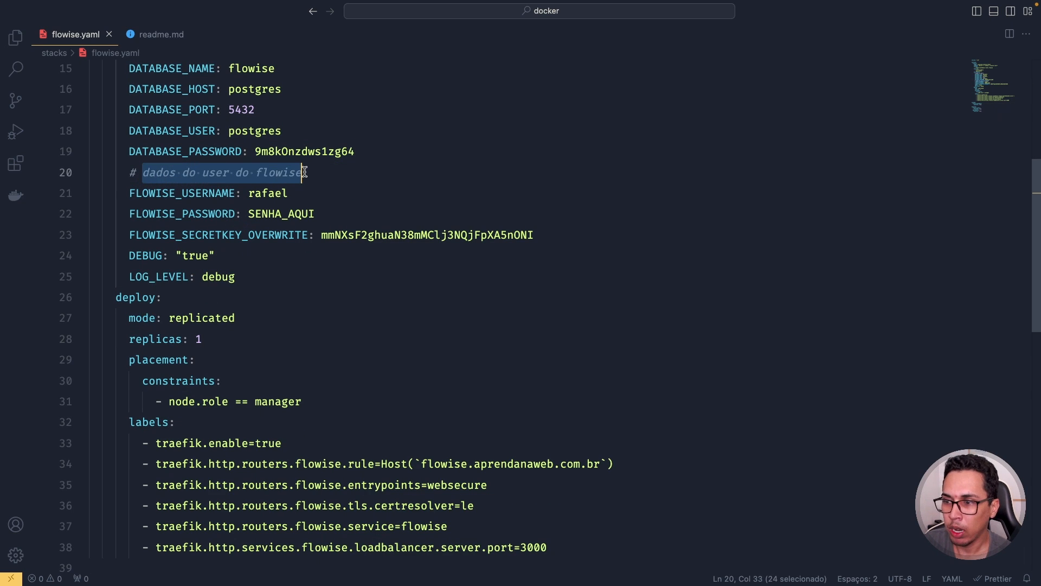
double_click(277, 191)
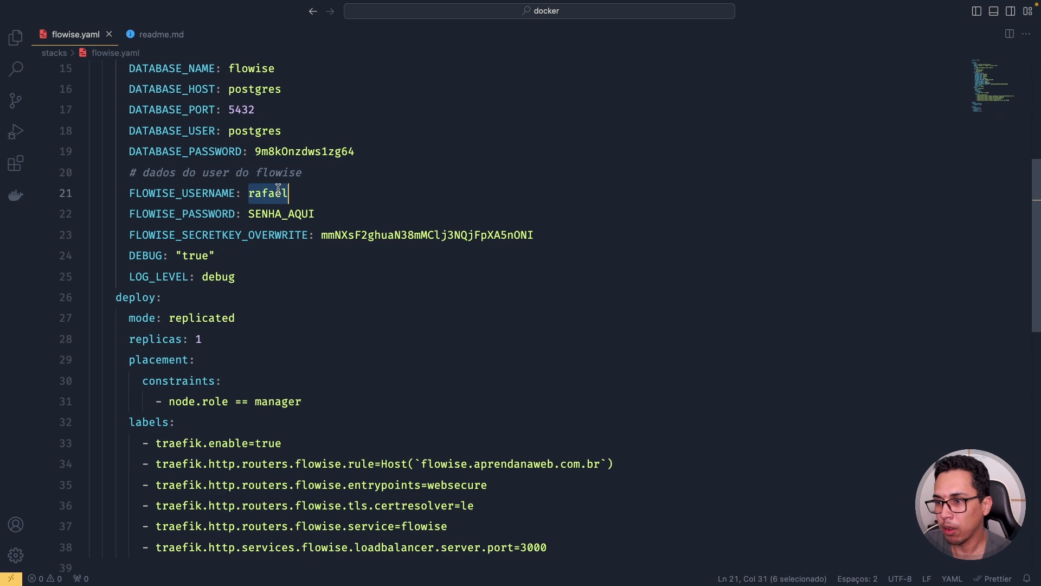
double_click(291, 215)
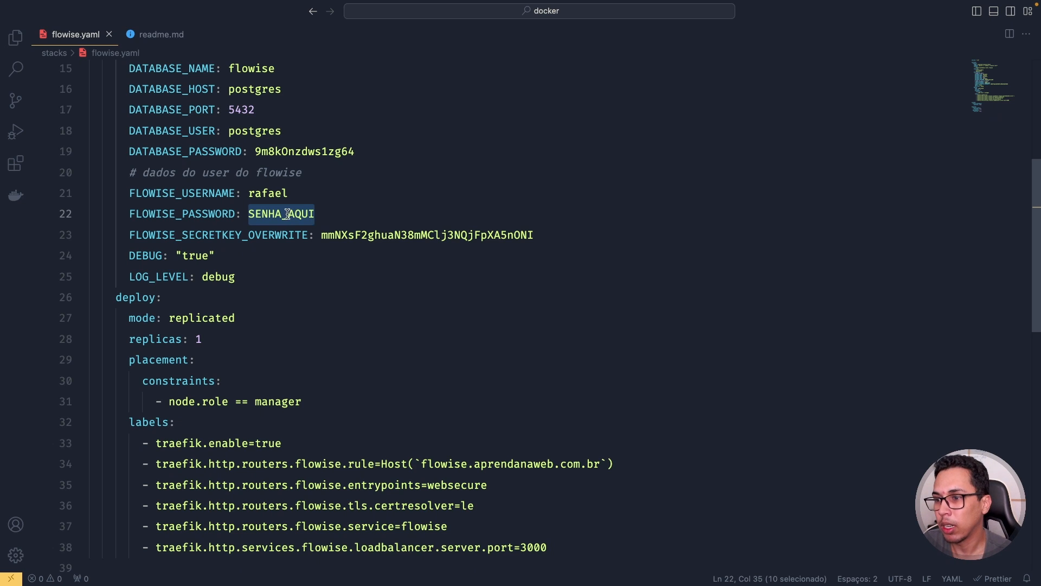
double_click(185, 236)
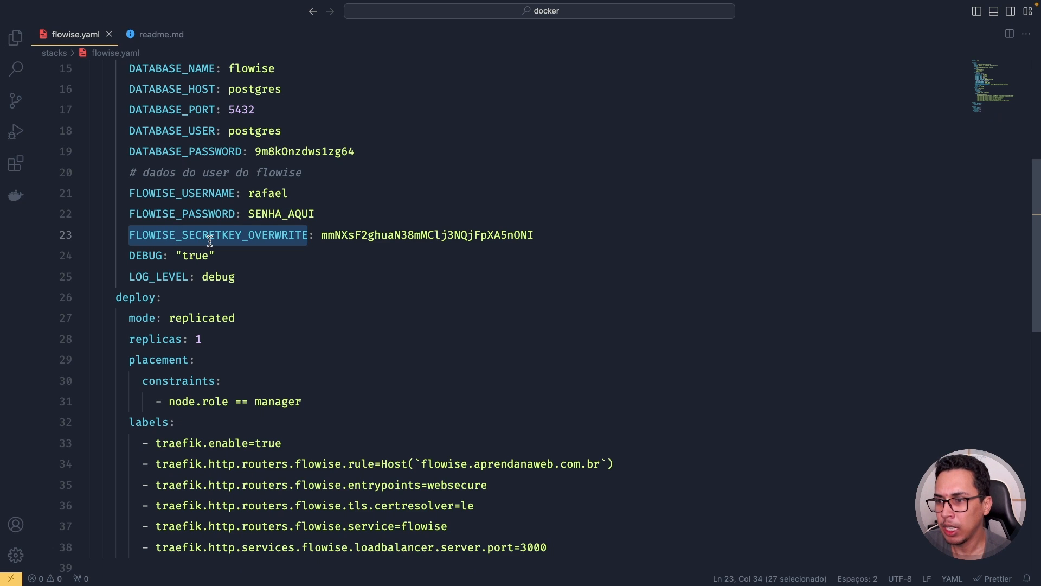
double_click(380, 234)
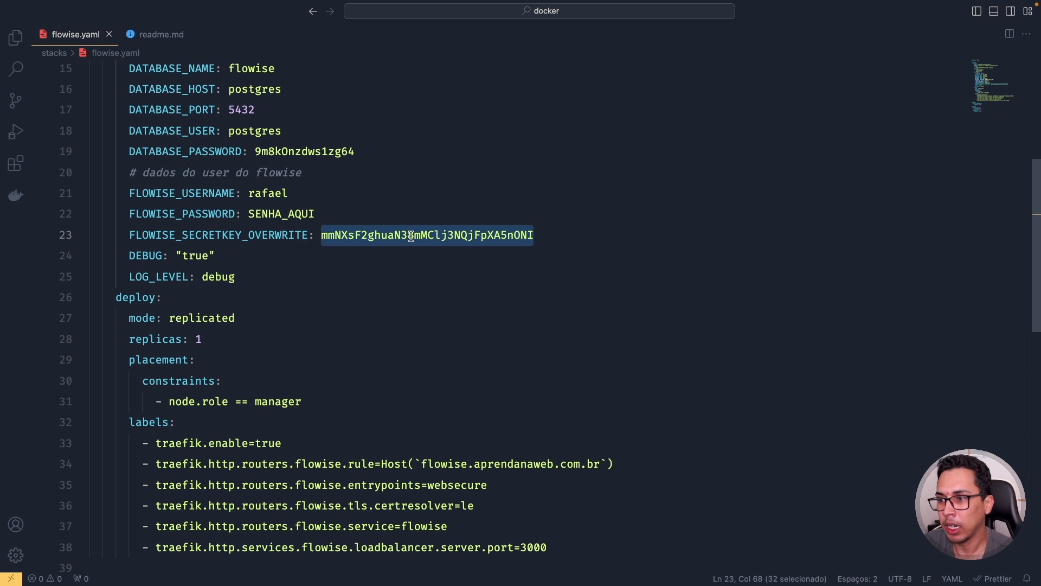
double_click(133, 255)
click(194, 255)
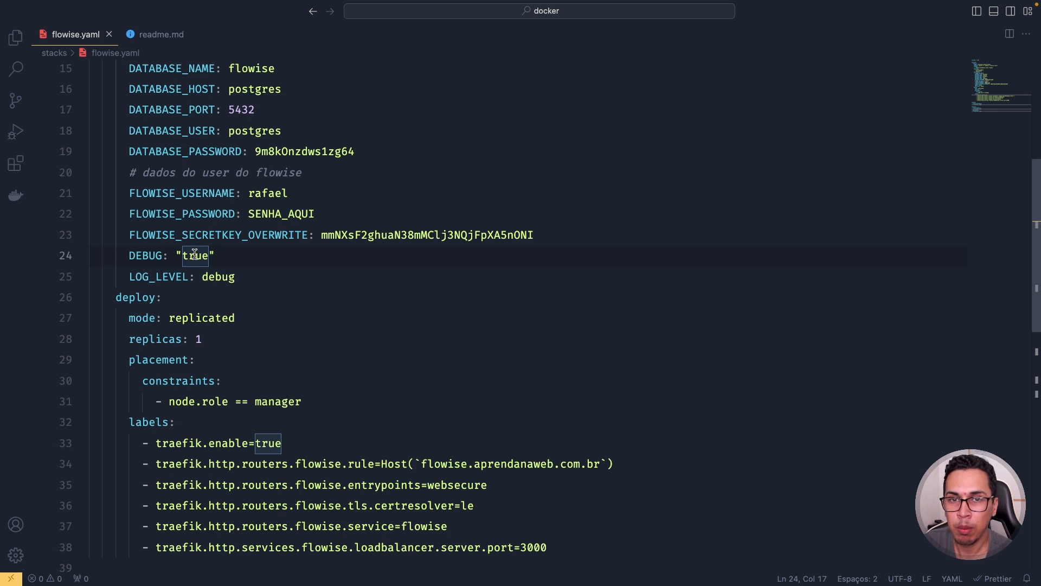
double_click(167, 277)
double_click(222, 278)
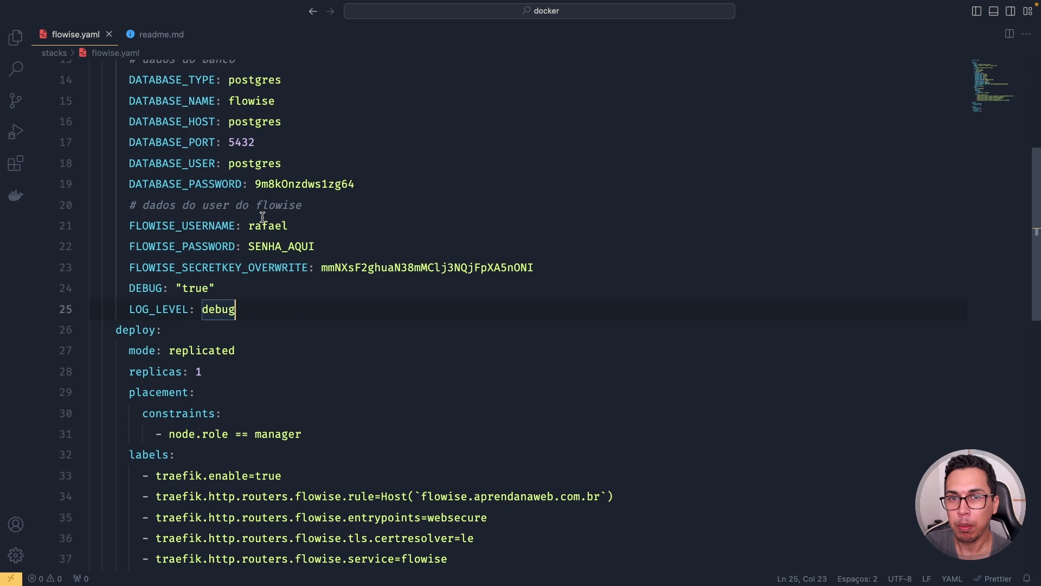
double_click(135, 330)
scroll(179, 244, down, 3)
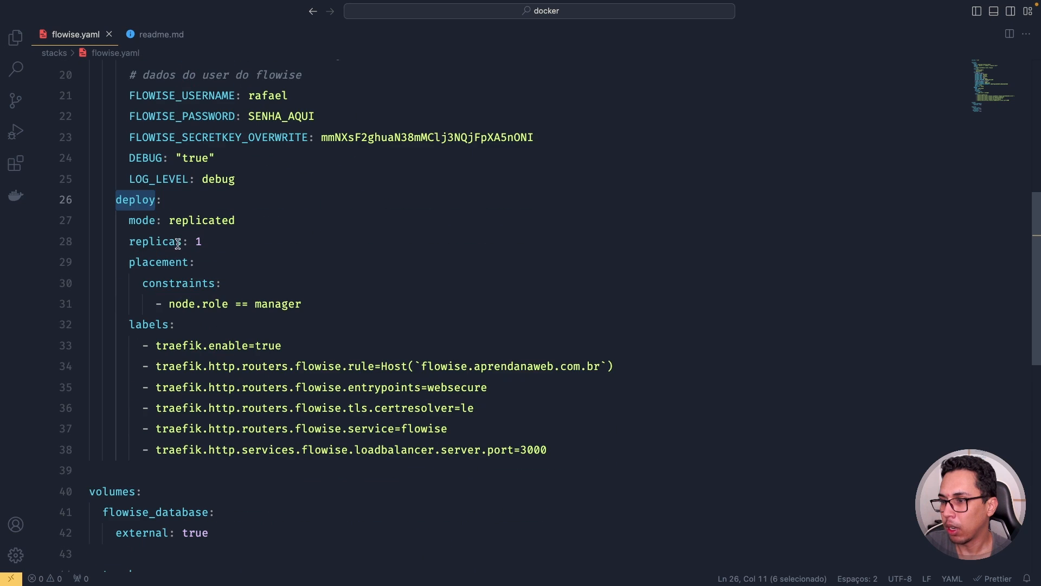
double_click(148, 220)
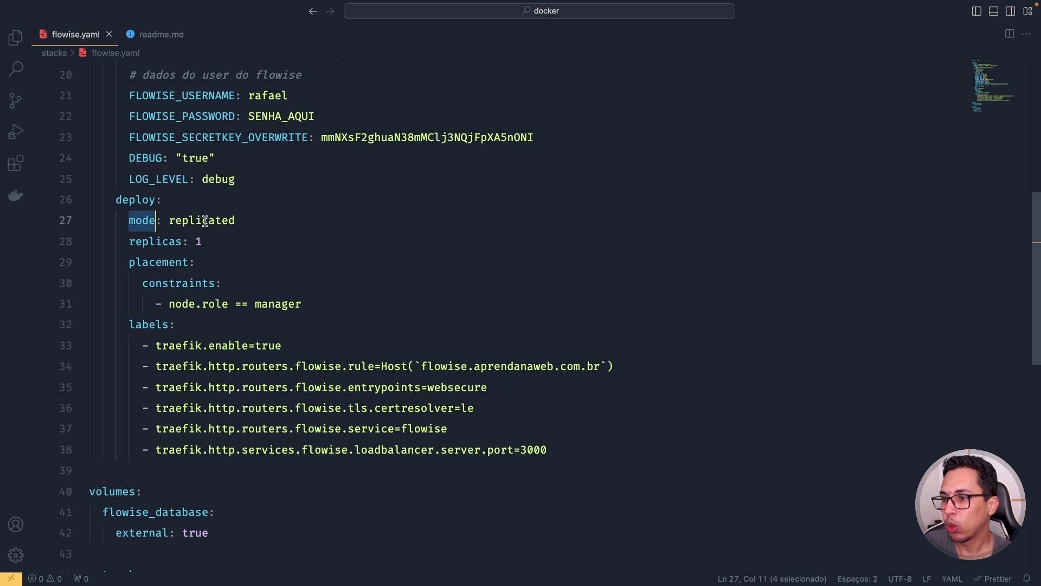
double_click(166, 263)
double_click(276, 305)
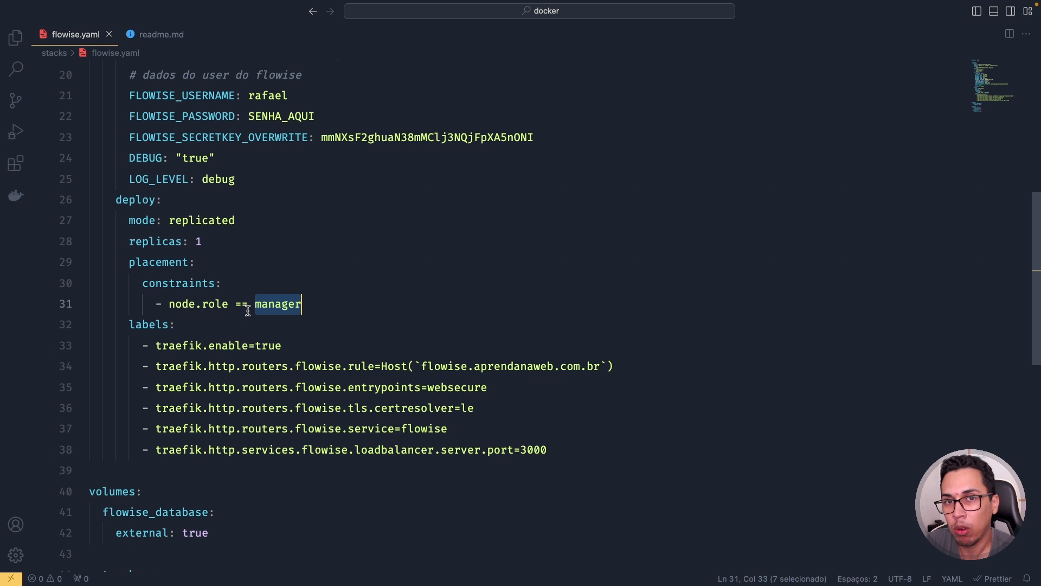
double_click(145, 324)
scroll(181, 309, down, 1)
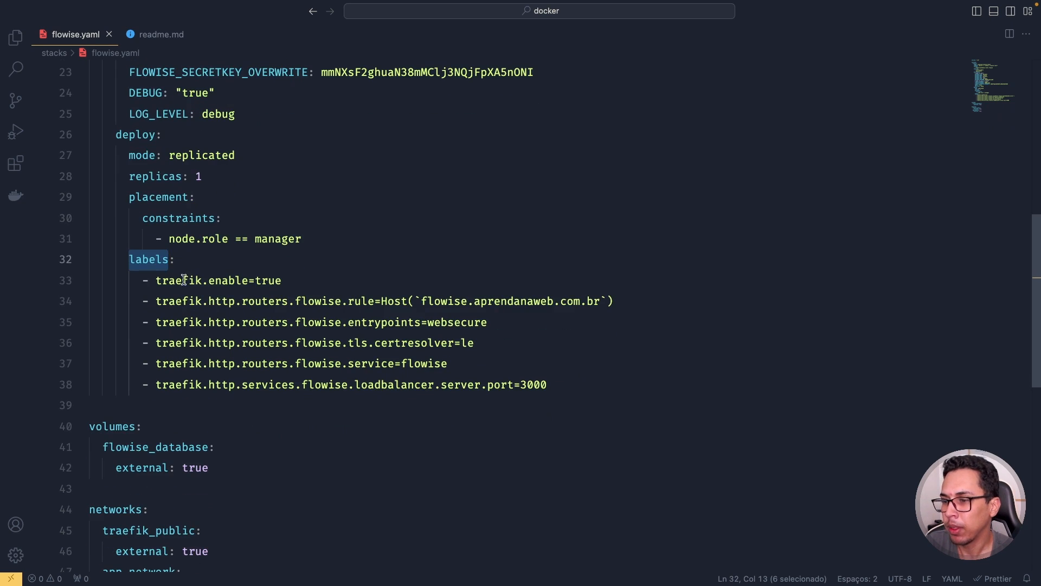
double_click(269, 280)
scroll(272, 280, down, 1)
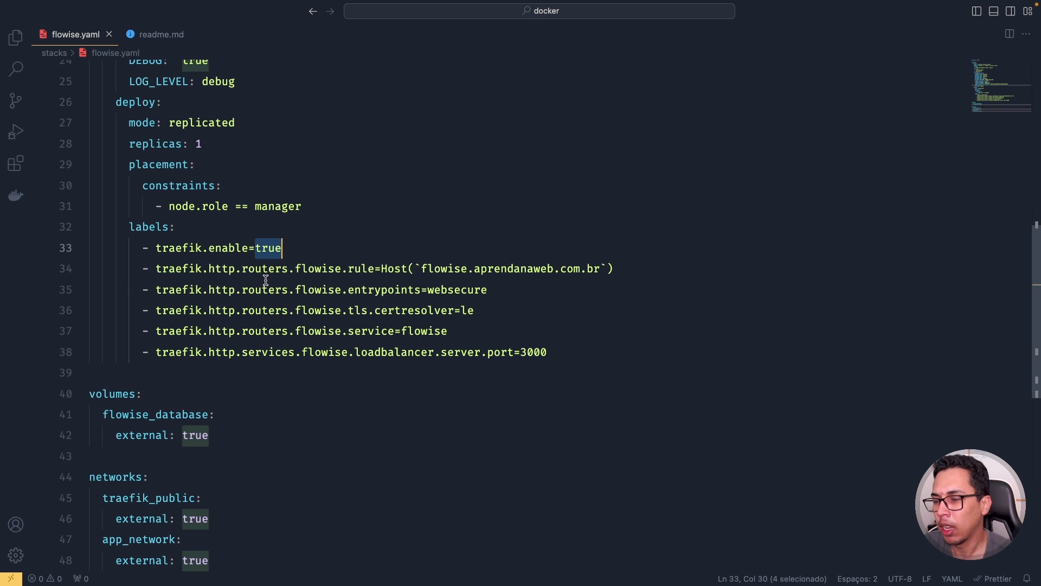
drag(154, 250, 312, 238)
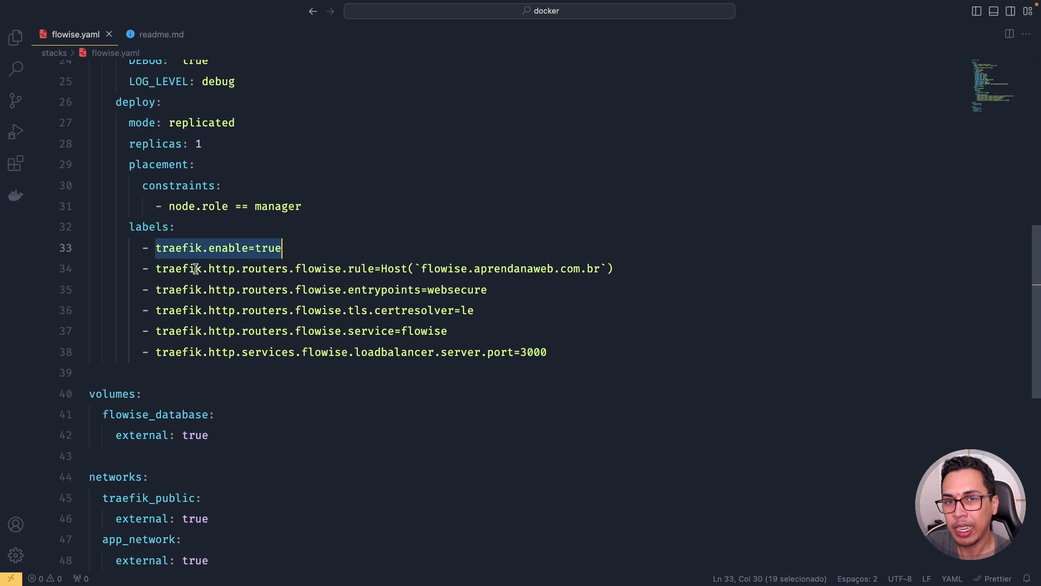
click(441, 268)
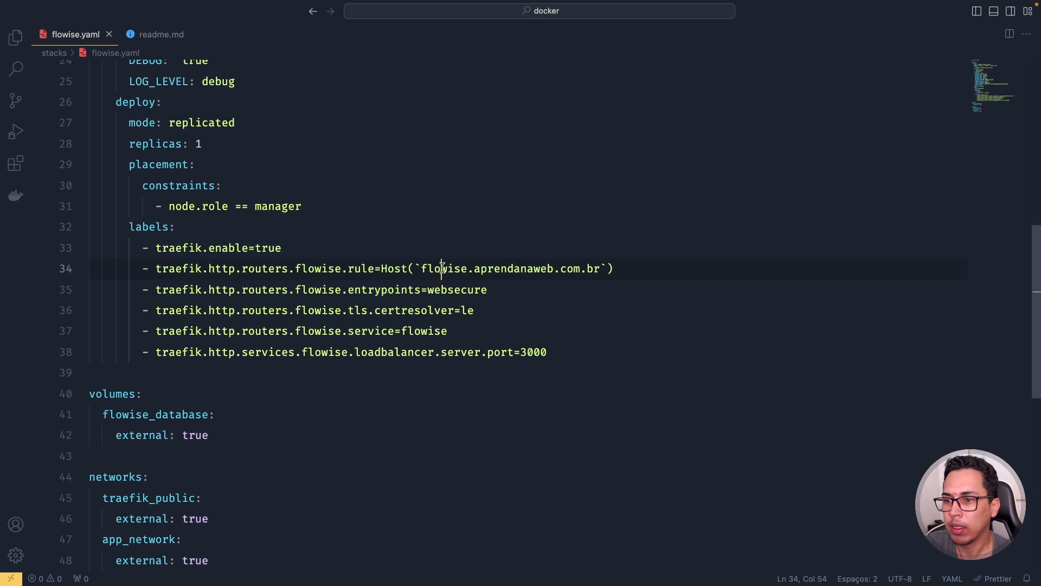
click(522, 269)
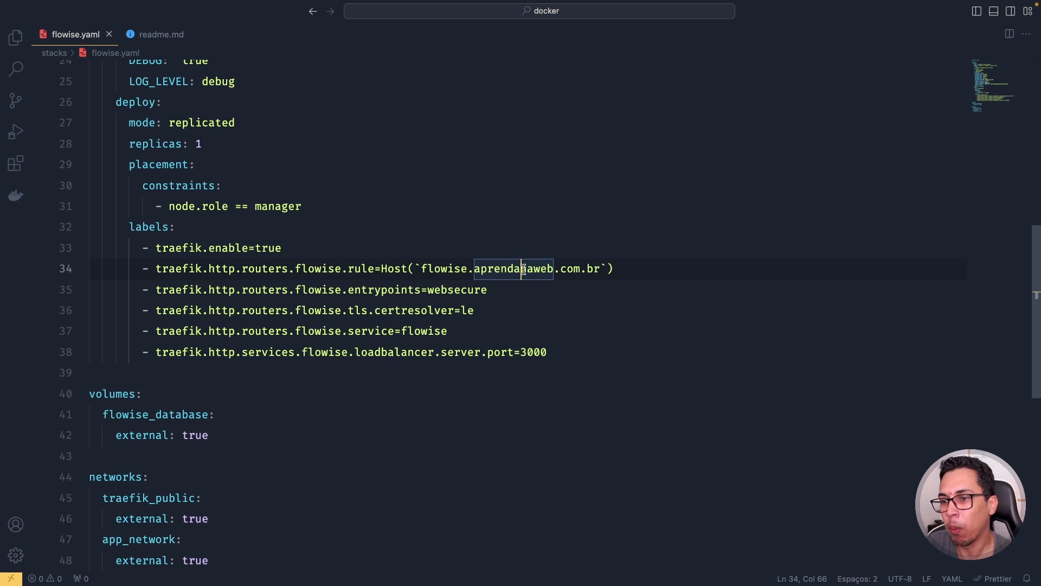
double_click(451, 268)
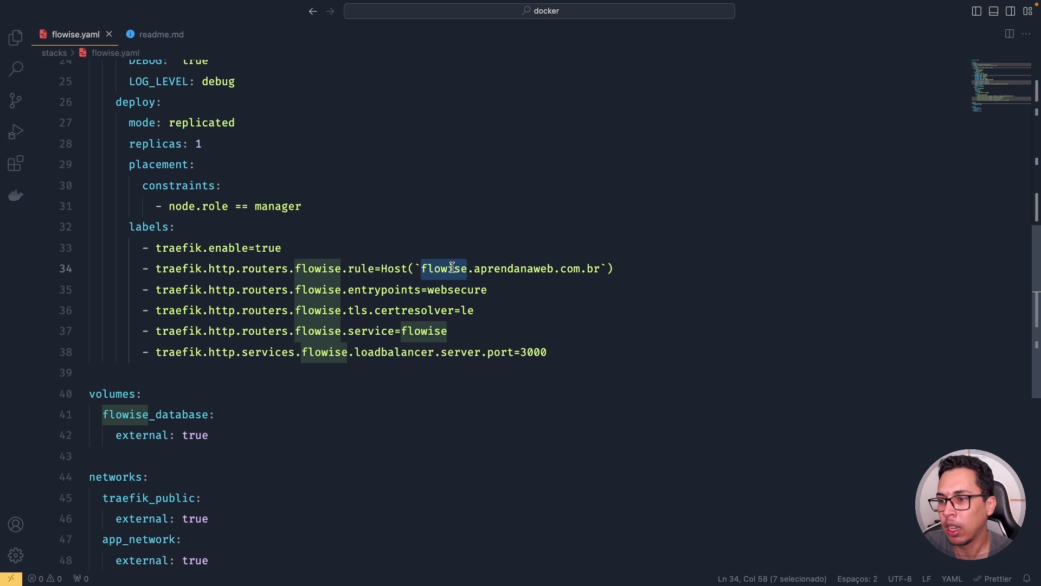
double_click(449, 292)
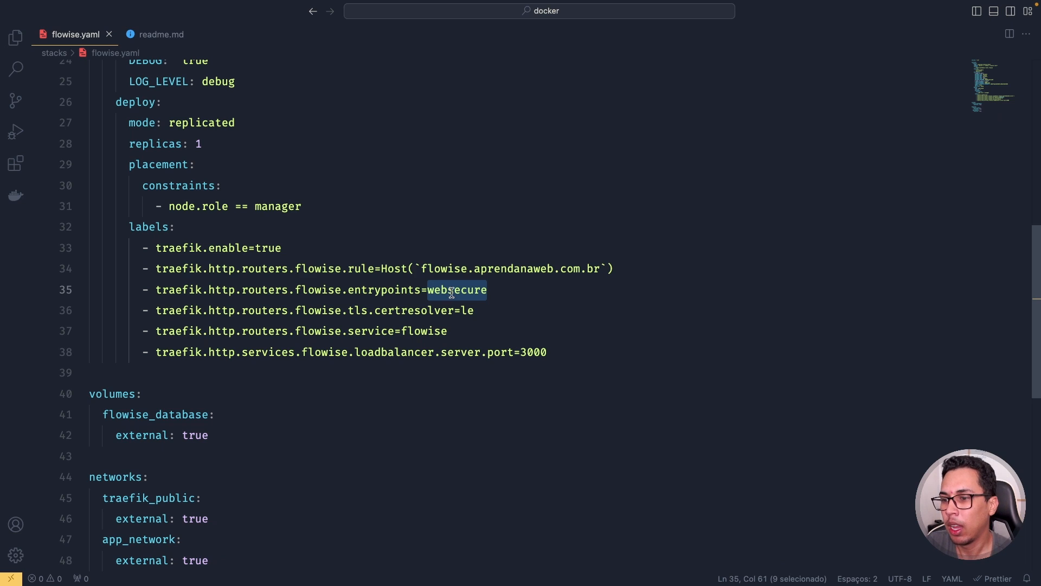
double_click(468, 310)
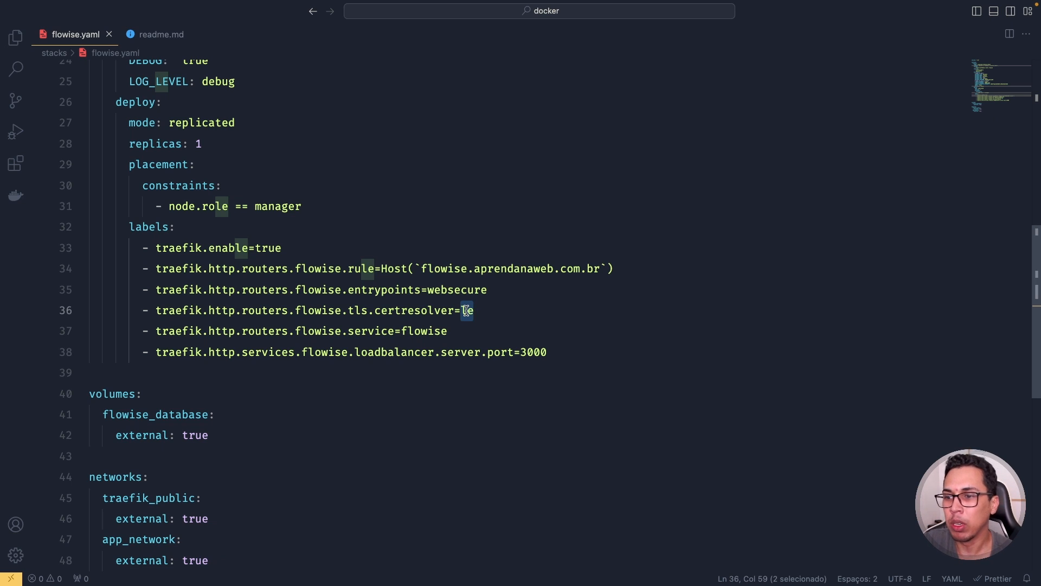
double_click(449, 268)
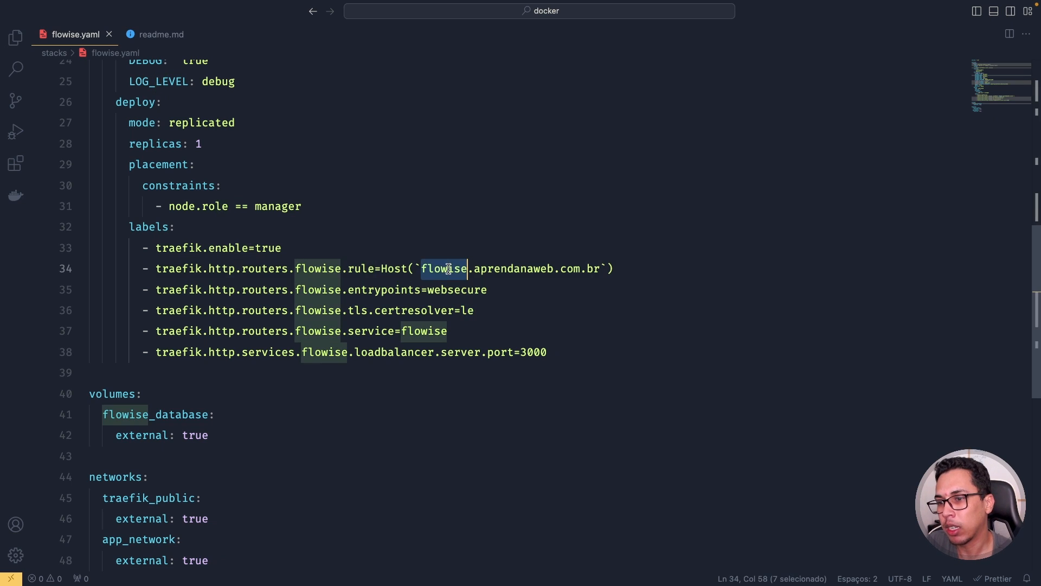
double_click(422, 332)
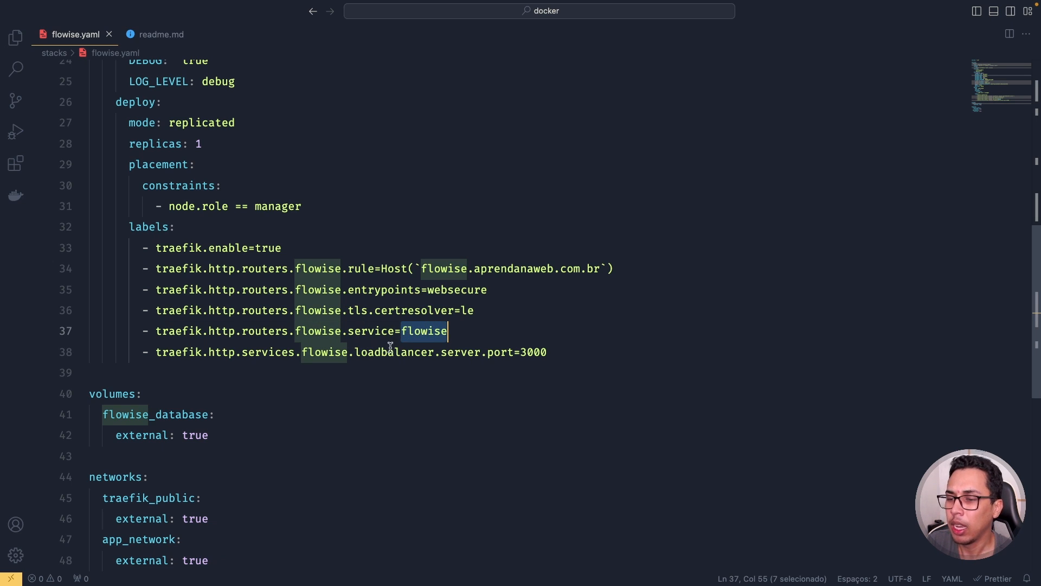
click(401, 352)
double_click(532, 352)
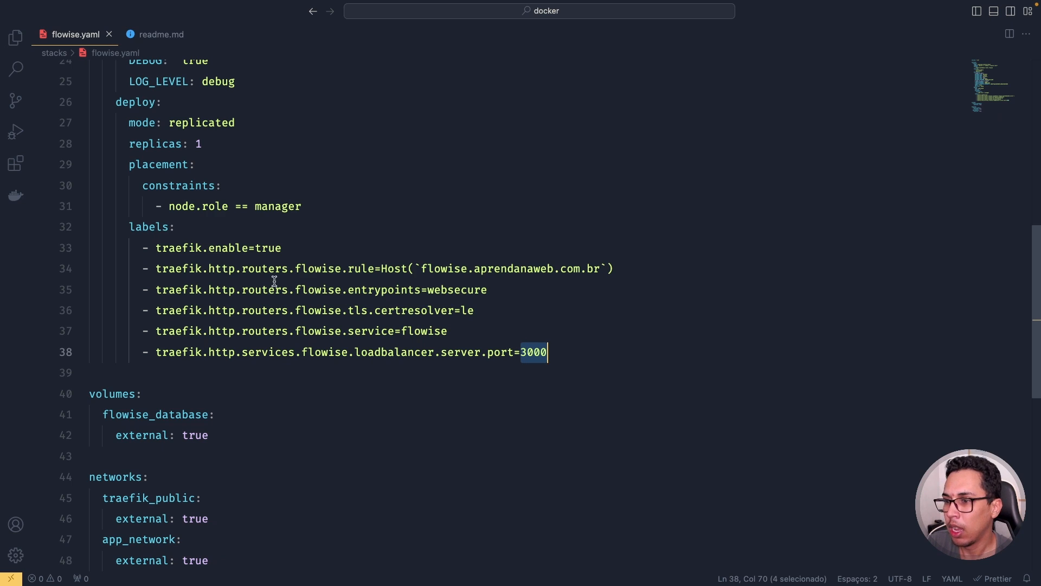
triple_click(316, 268)
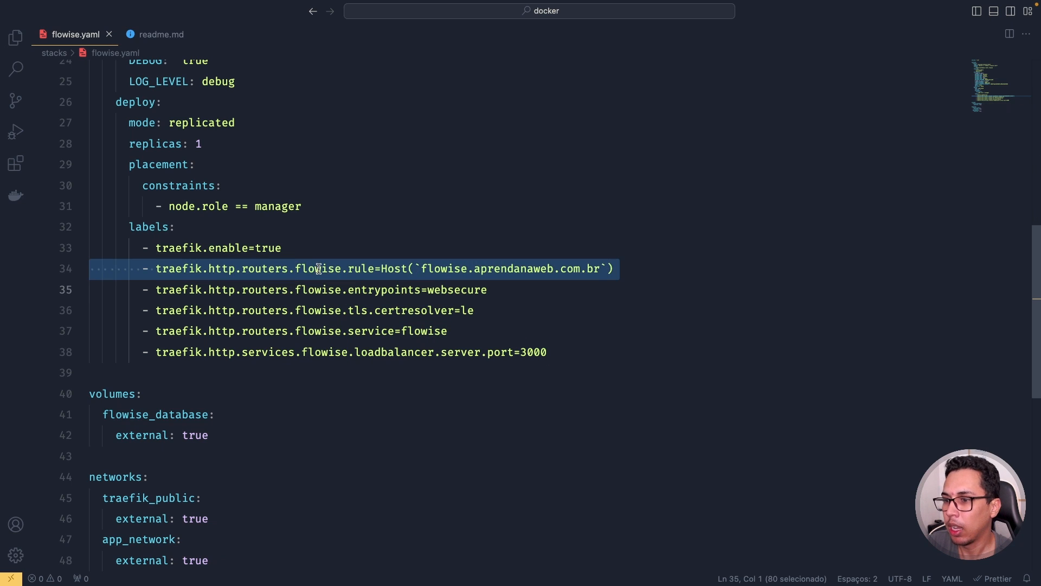
double_click(316, 268)
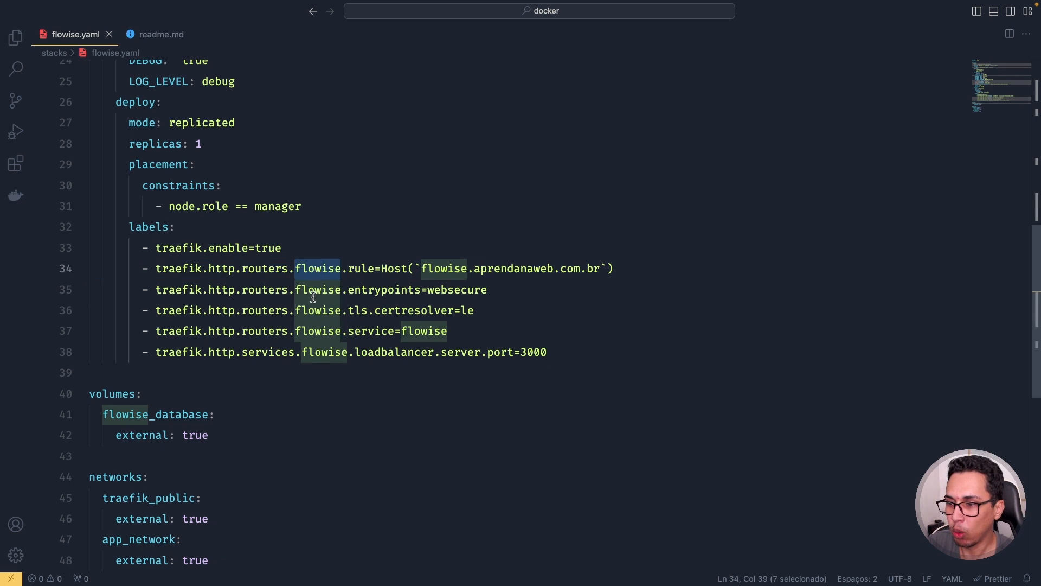
double_click(320, 351)
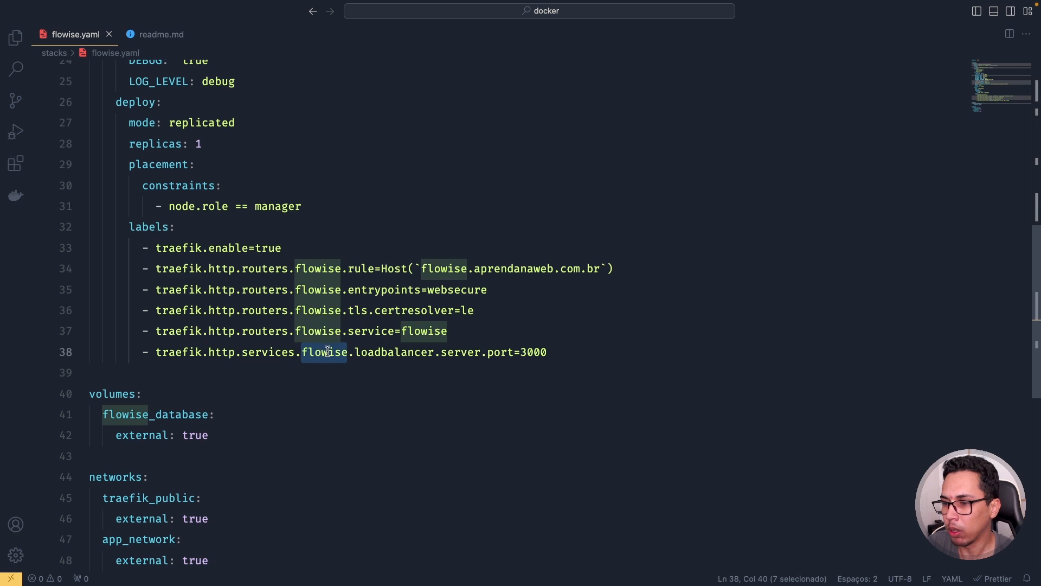
double_click(316, 266)
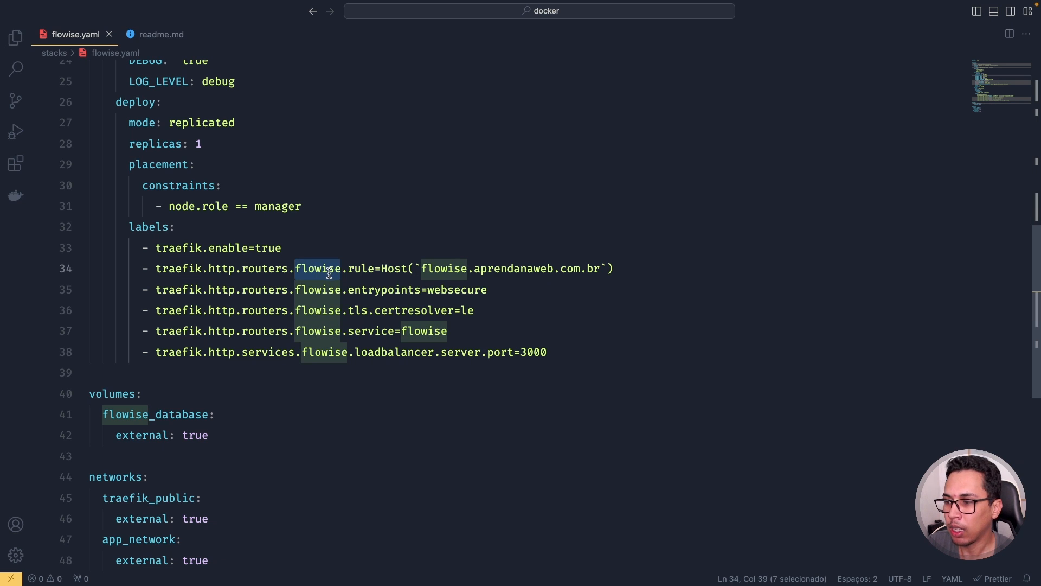
scroll(326, 270, up, 8)
double_click(132, 136)
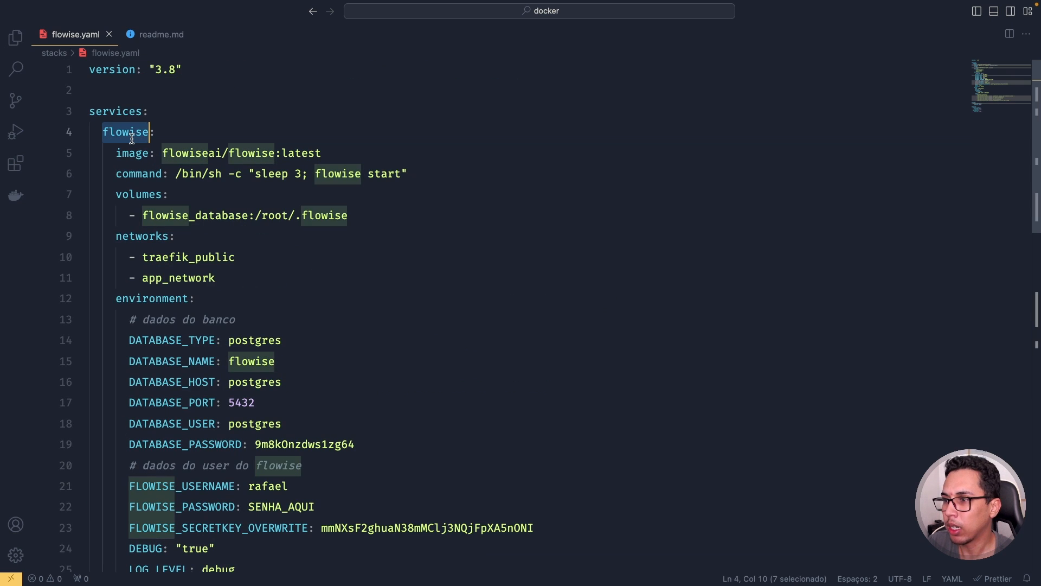
scroll(337, 227, down, 10)
scroll(338, 228, up, 3)
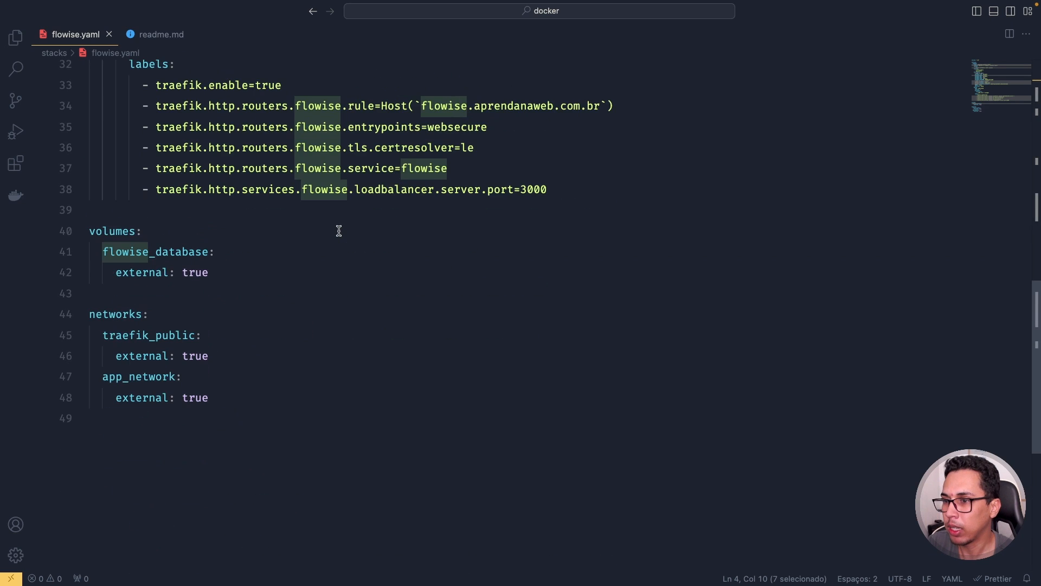
click(322, 171)
double_click(323, 170)
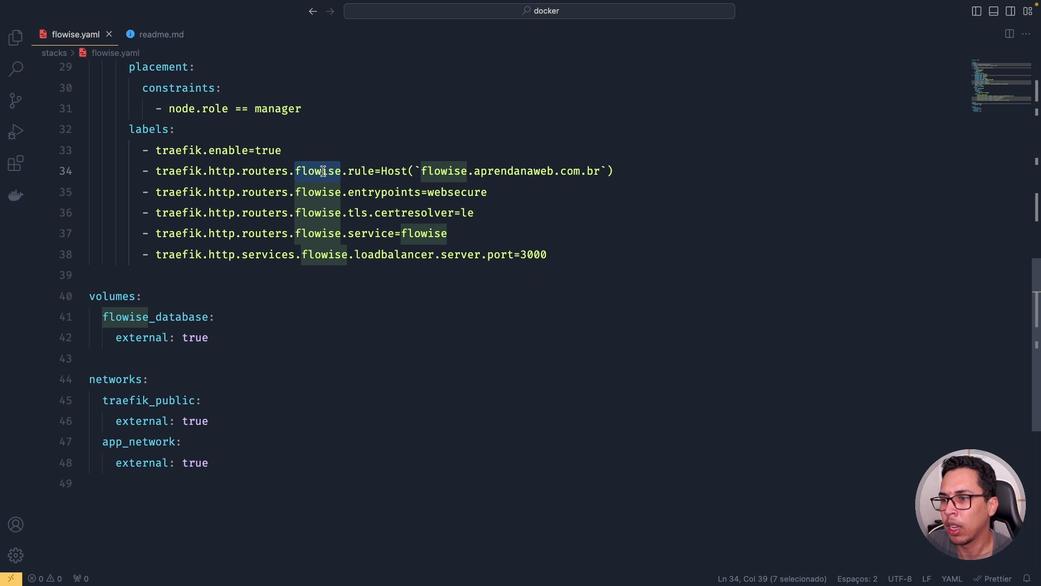
double_click(319, 192)
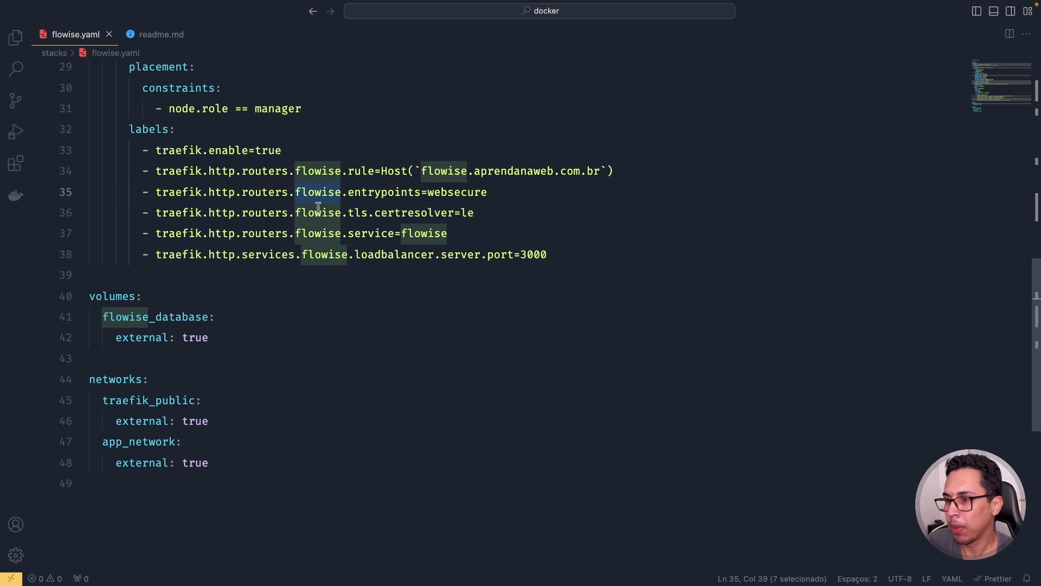
double_click(117, 297)
double_click(158, 317)
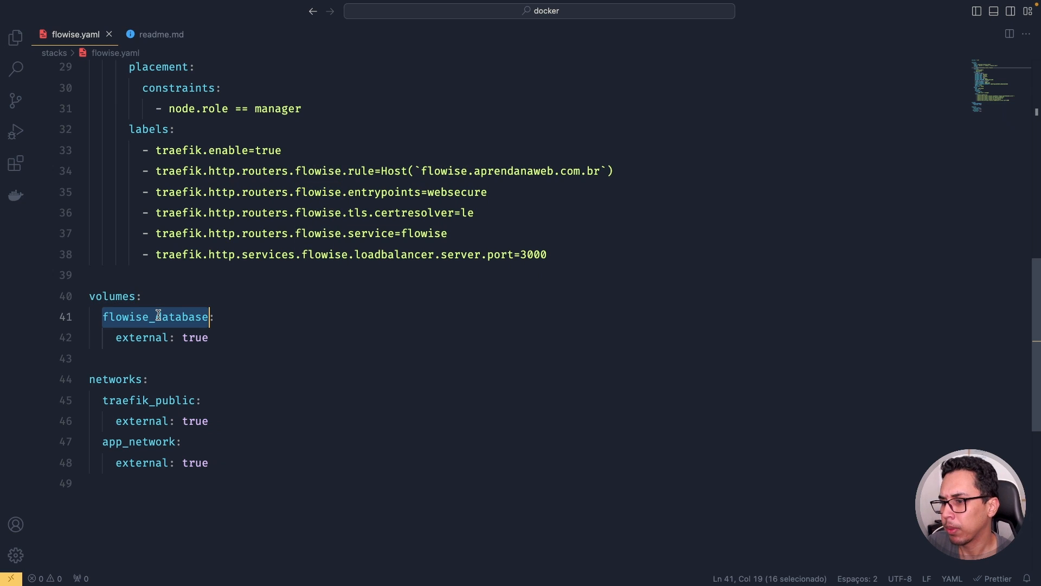
scroll(159, 316, up, 7)
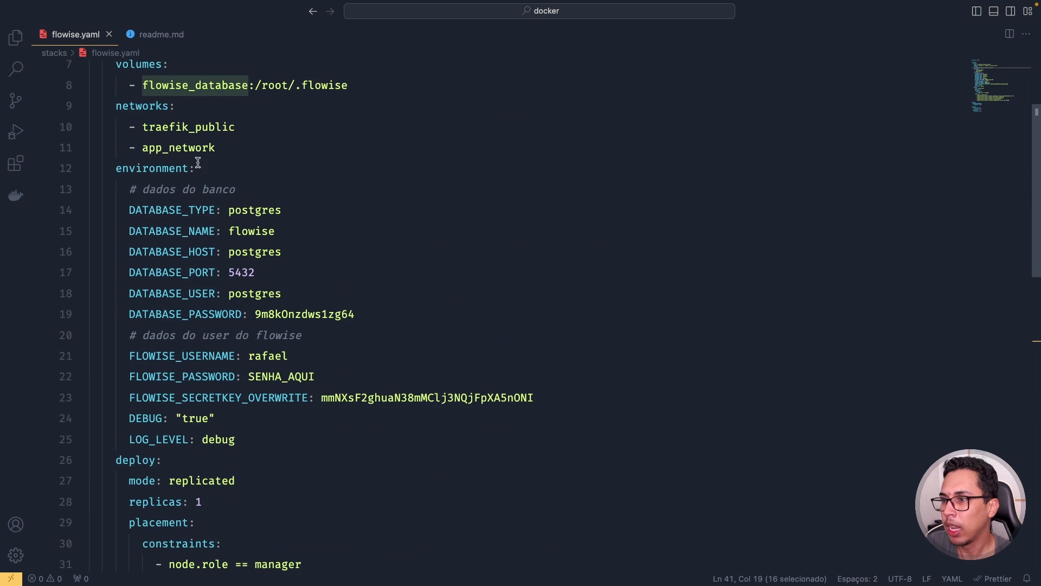
scroll(202, 109, down, 8)
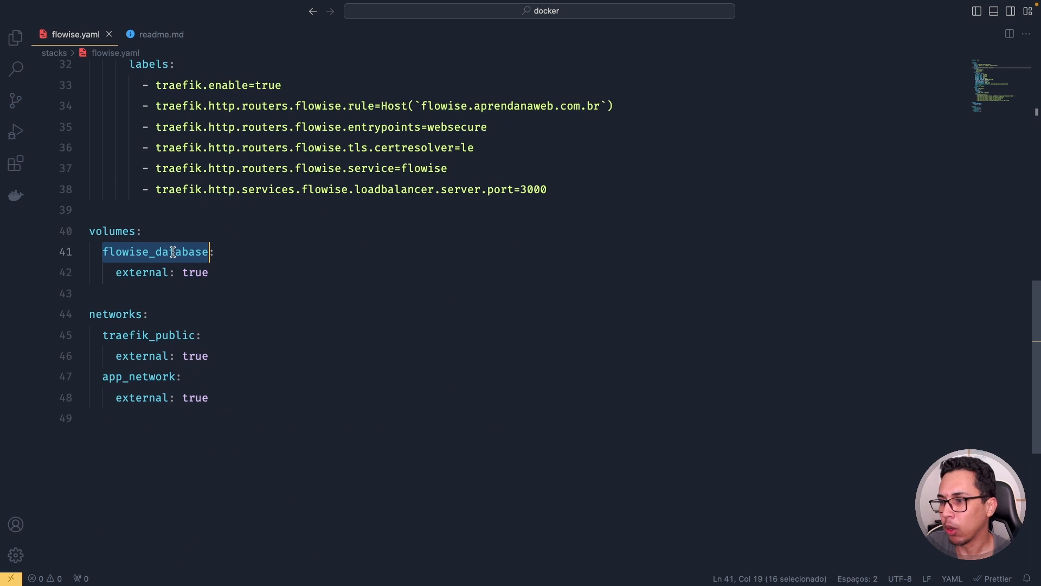
double_click(148, 270)
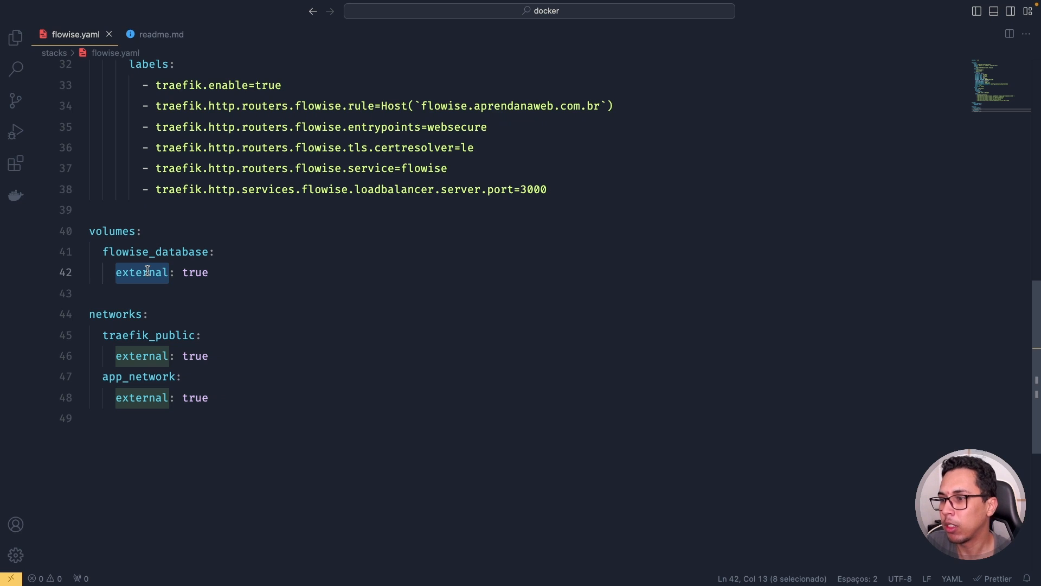
click(121, 315)
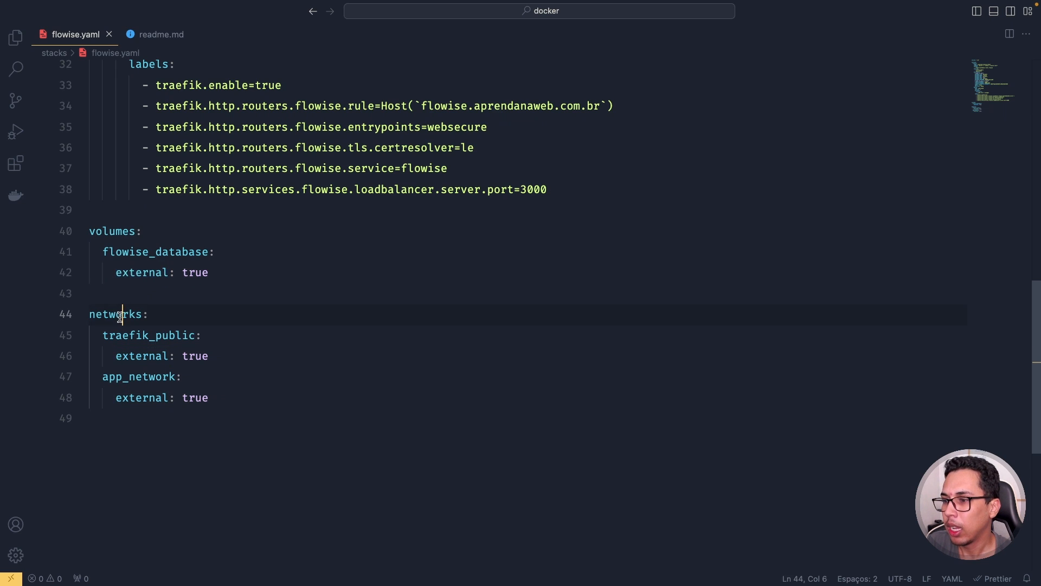
double_click(121, 318)
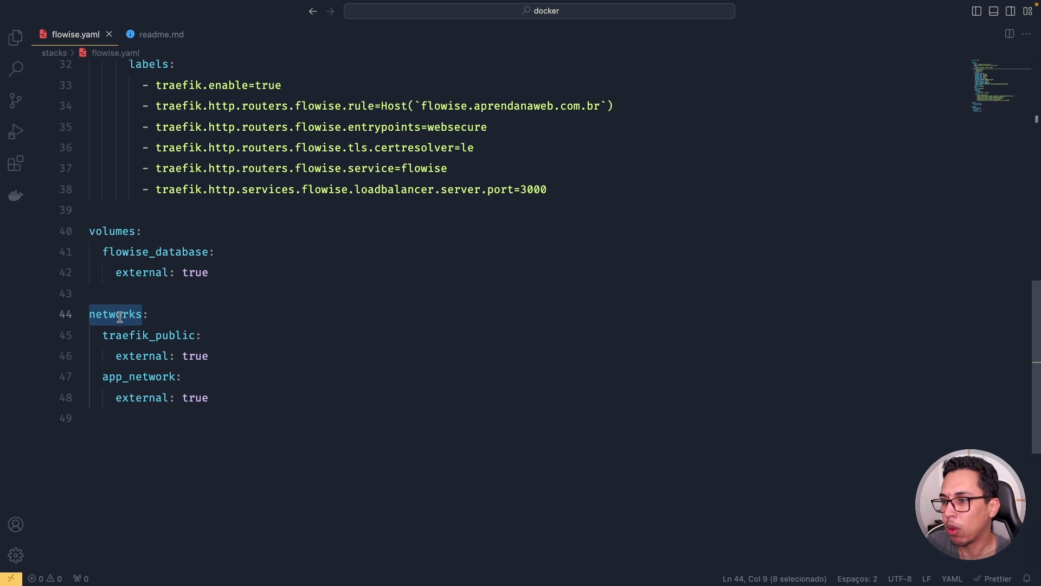
click(141, 334)
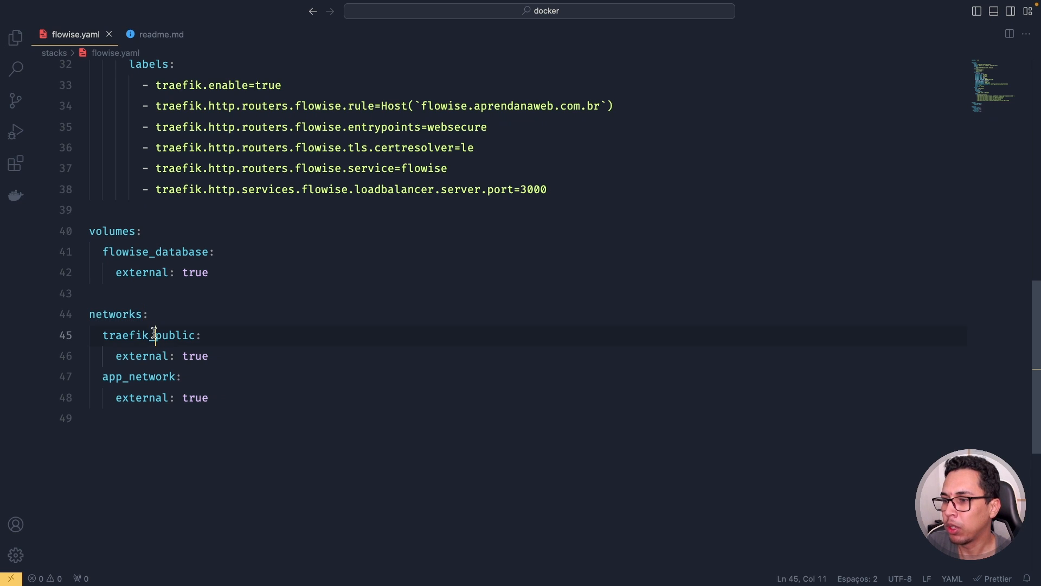
double_click(154, 334)
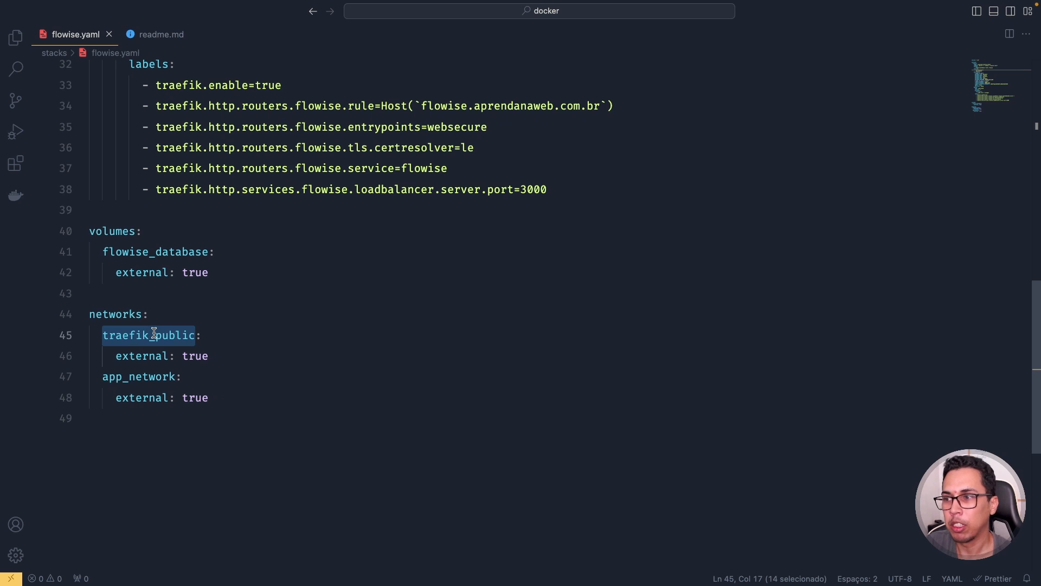
scroll(154, 335, up, 10)
scroll(174, 228, down, 4)
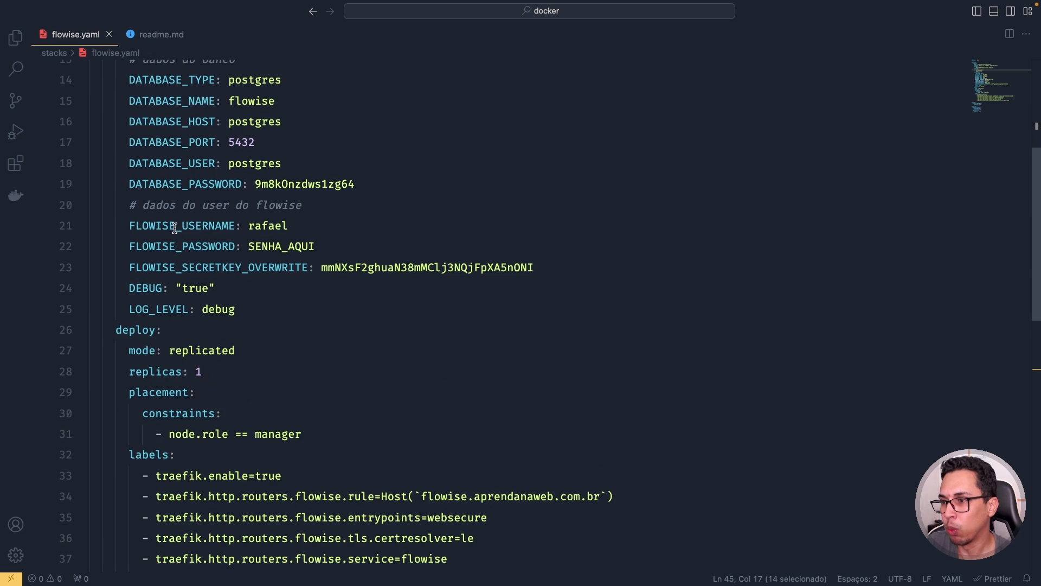
scroll(174, 228, down, 2)
scroll(174, 228, down, 5)
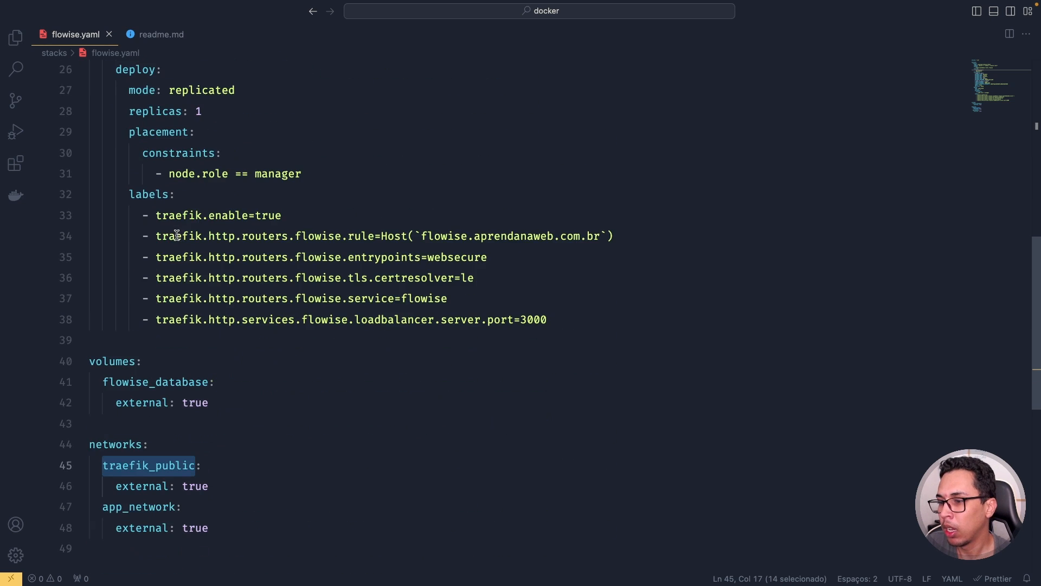
click(139, 344)
double_click(141, 344)
scroll(169, 333, up, 10)
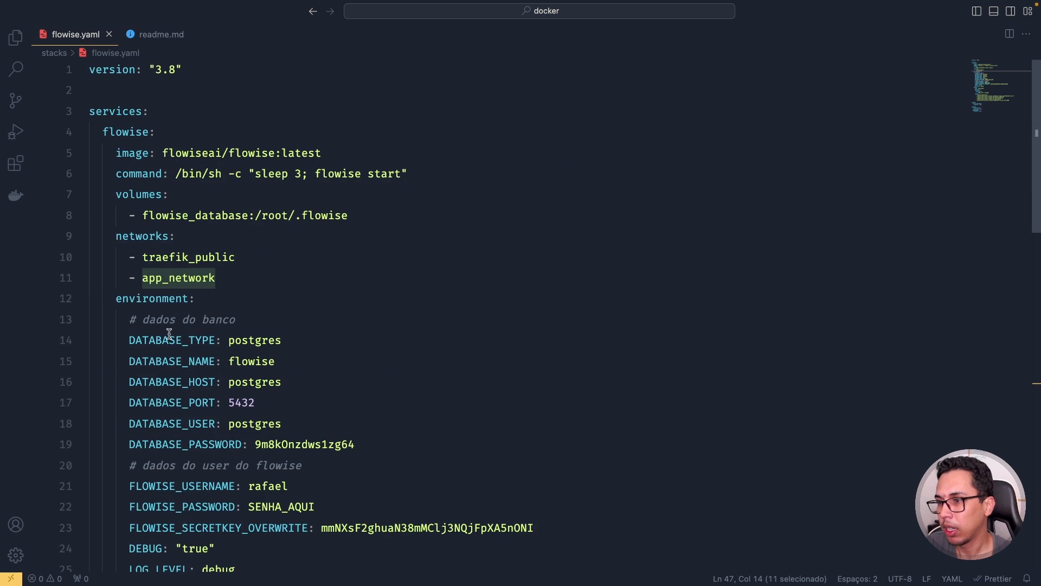
scroll(180, 281, down, 7)
scroll(180, 282, down, 3)
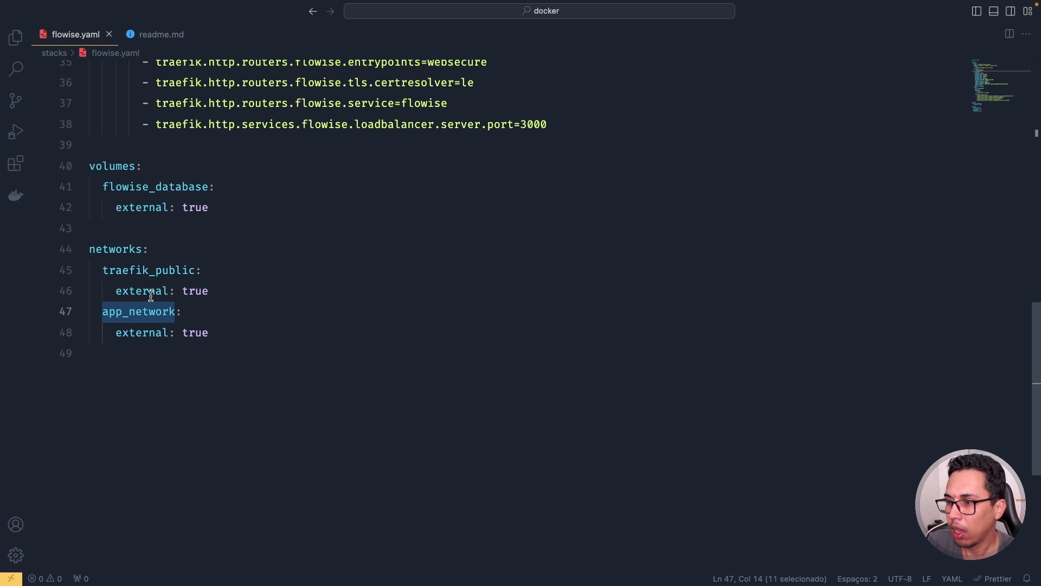
click(241, 318)
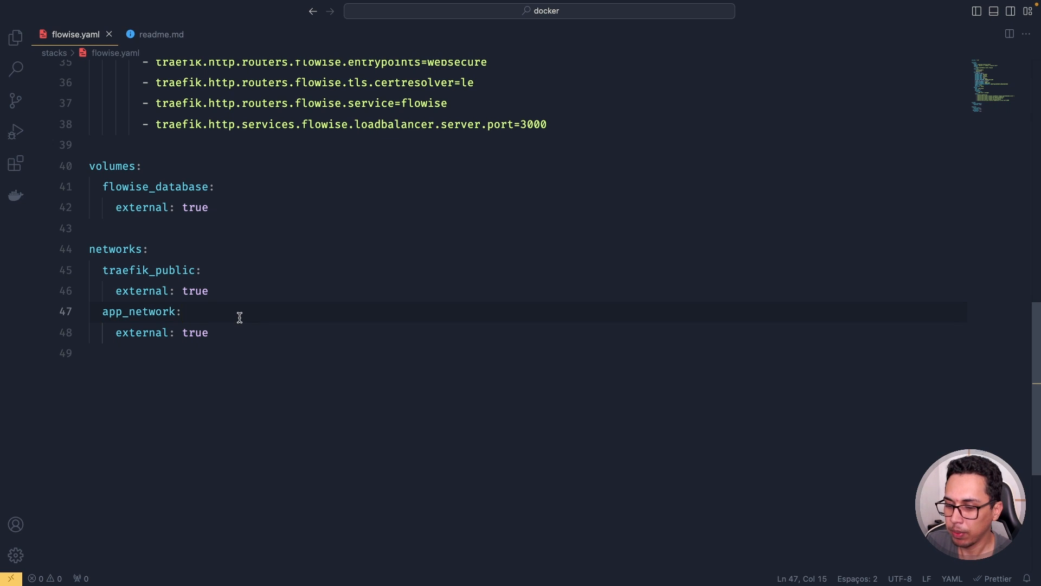
- Select all of flowise.yaml and move to the Portainer dashboard in Chrome
key(super+a)
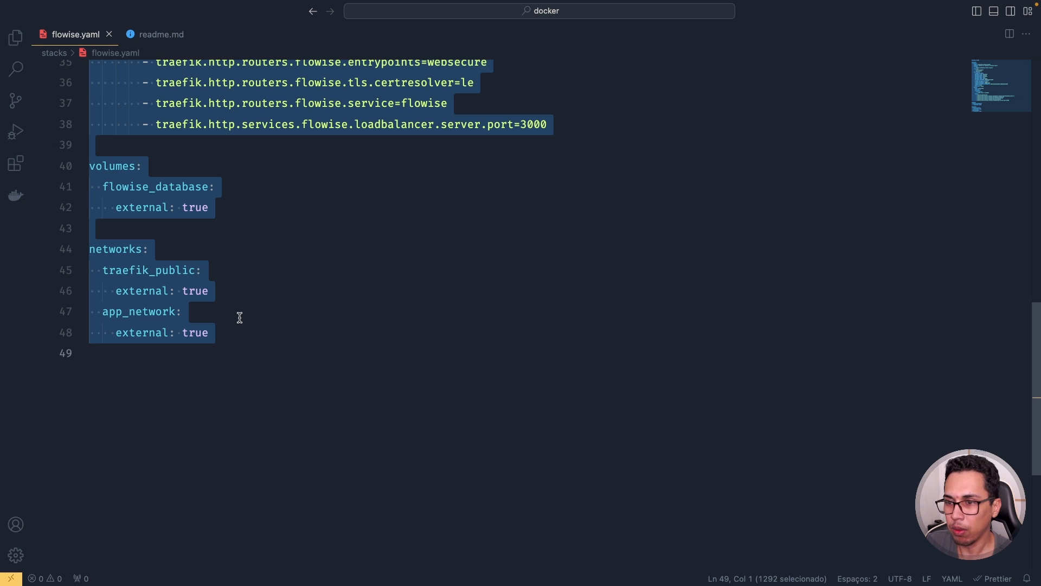
key(ctrl+Left)
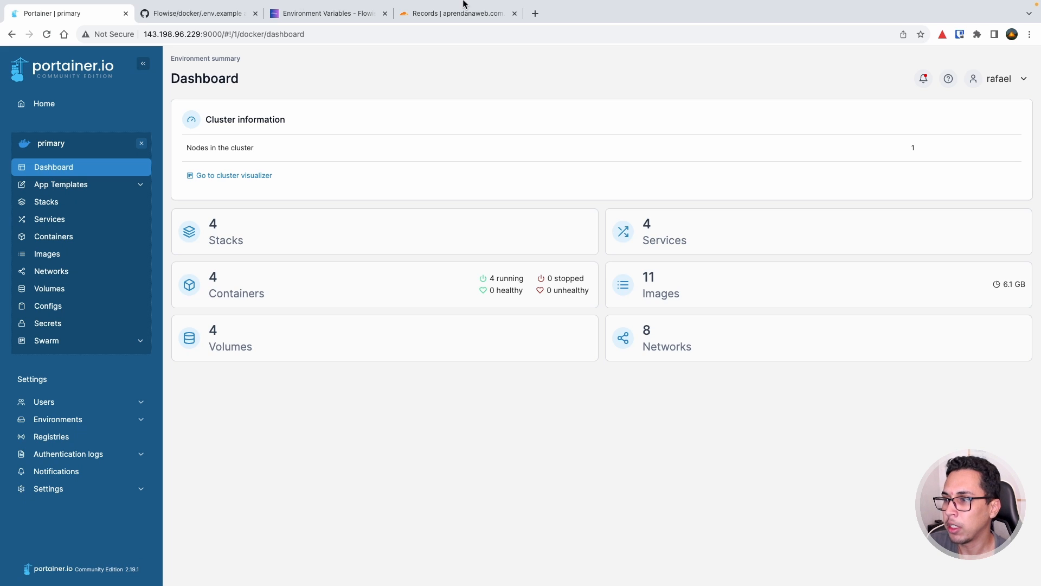
- Open the console for the running postgres stack task with User set to postgres
click(60, 205)
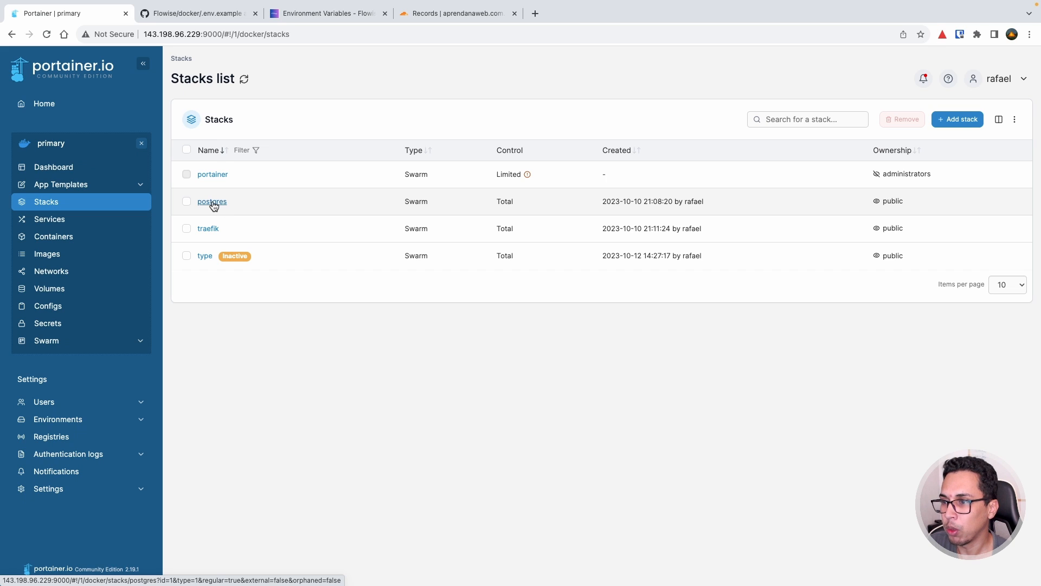
click(213, 202)
scroll(309, 239, down, 3)
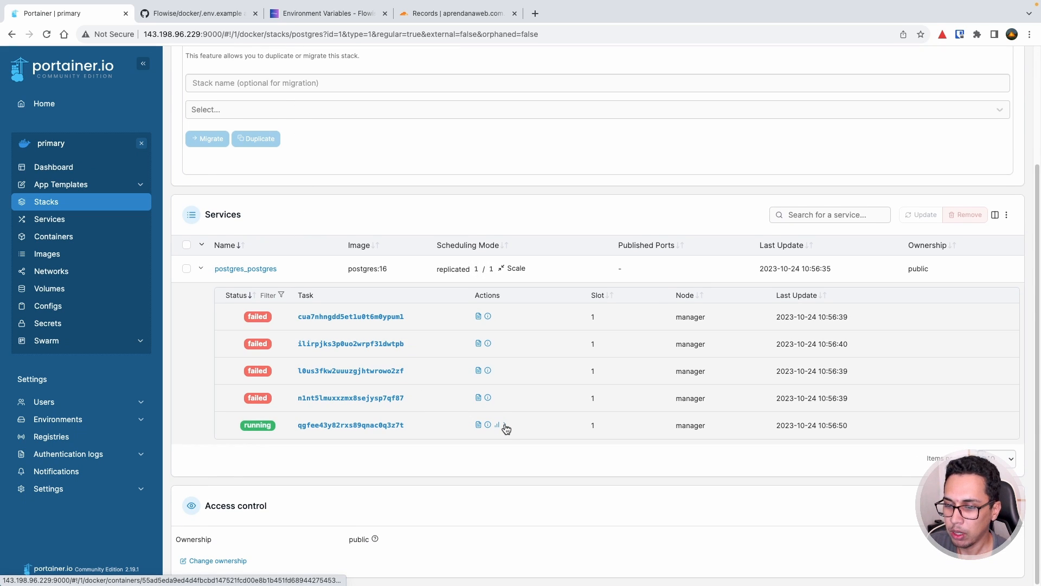
click(505, 426)
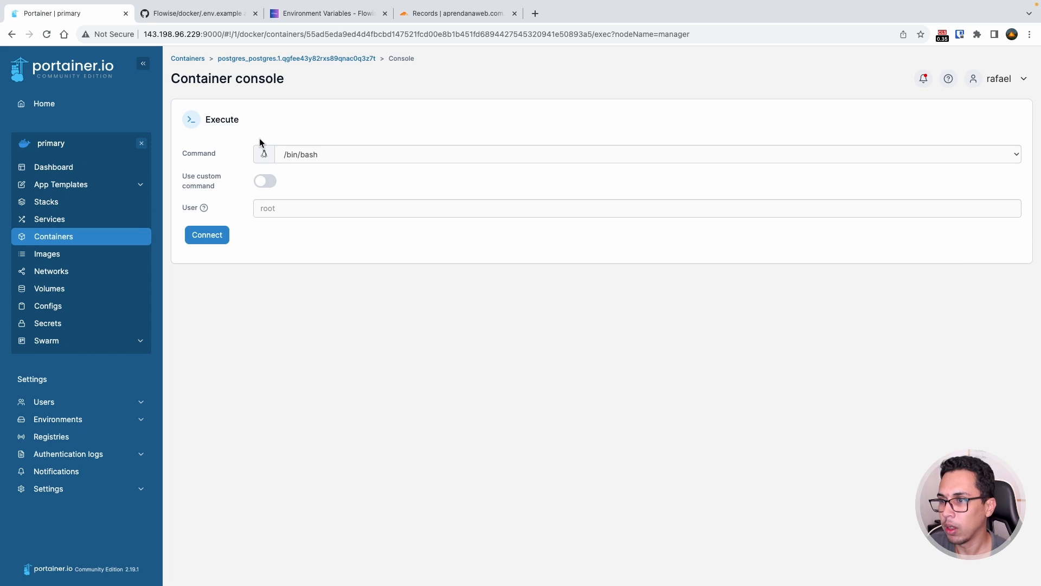
click(328, 208)
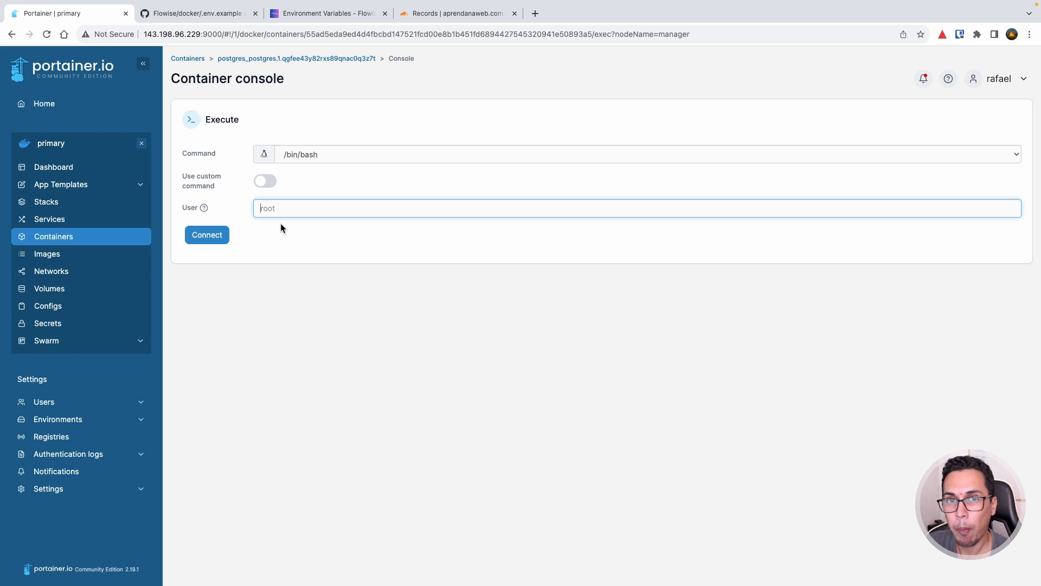
text(pos)
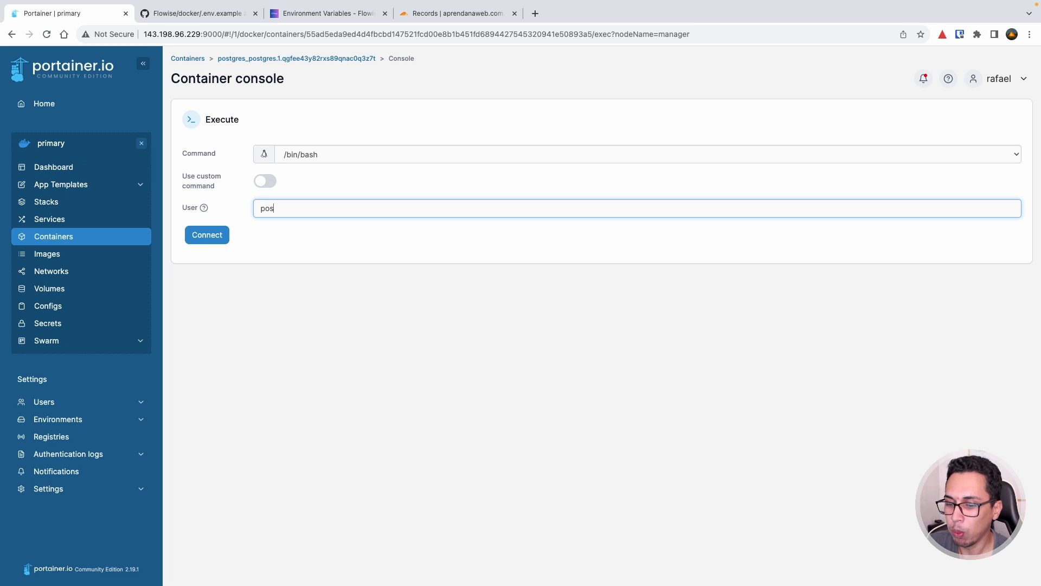
text(tgres)
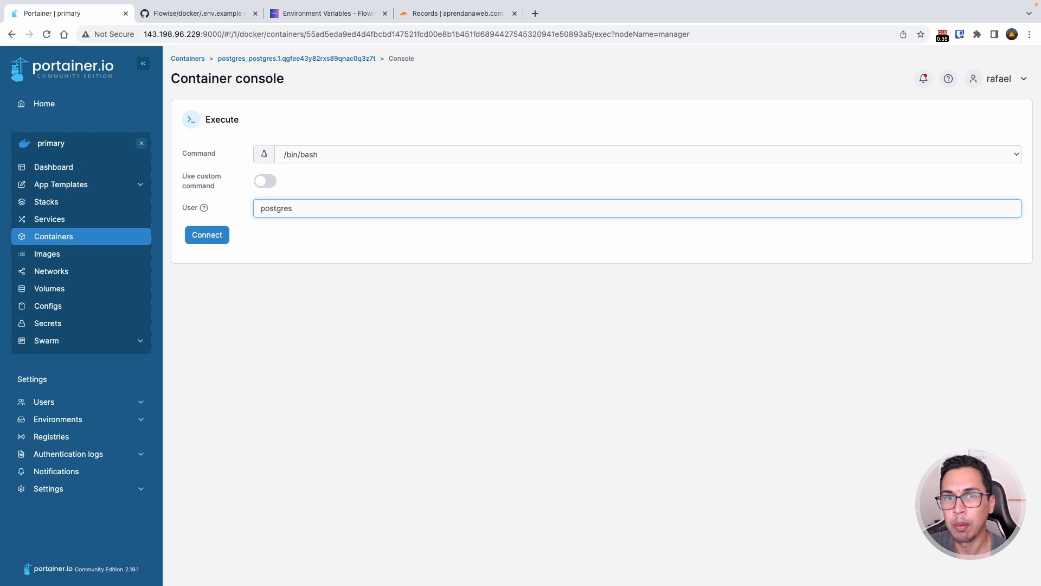
- Connect as postgres, start psql, and list databases: postgres, template0, template1, typebot
click(214, 235)
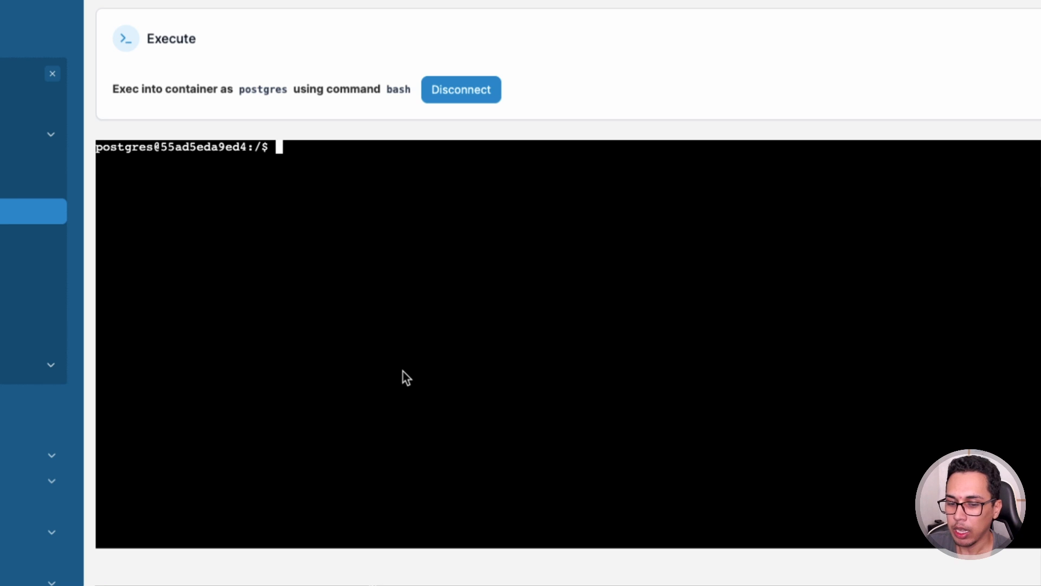
text(psql)
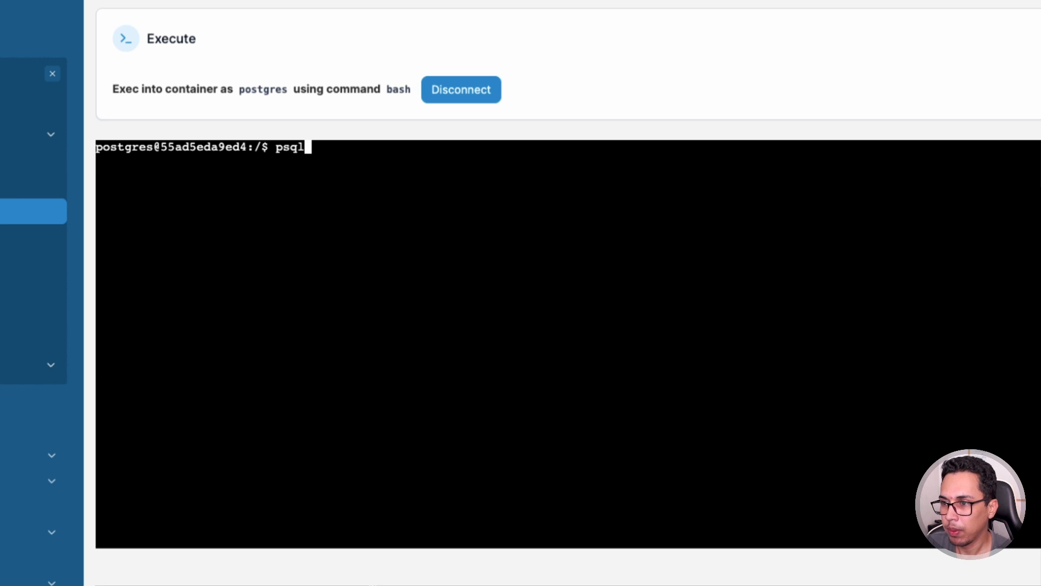
key(Return)
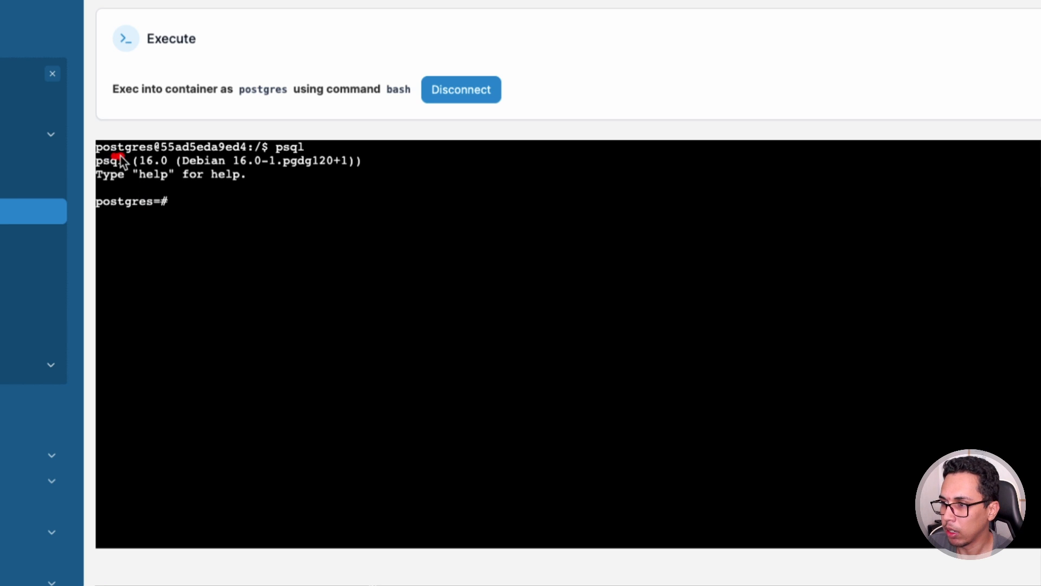
drag(112, 156, 162, 155)
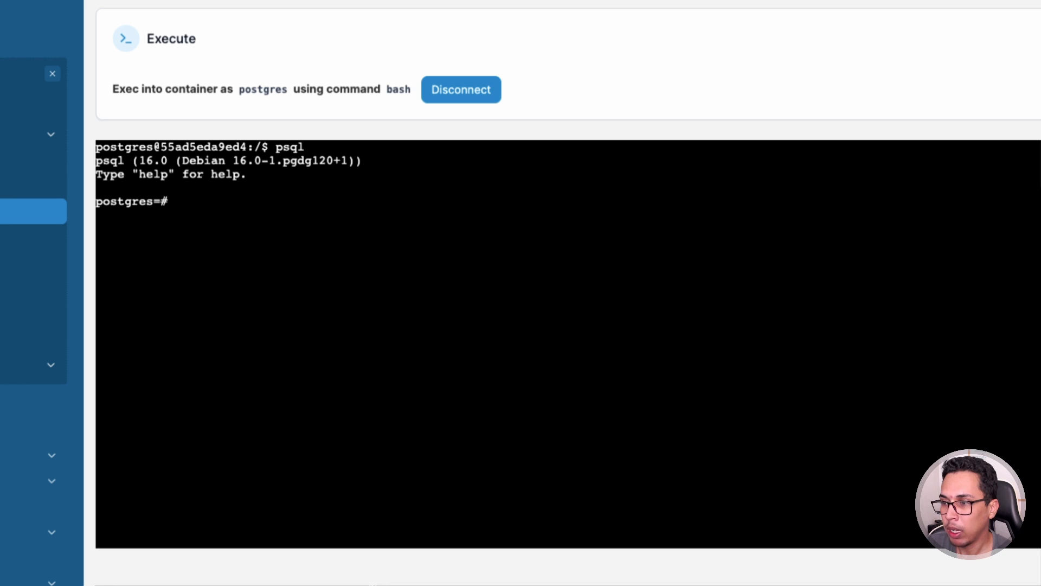
text(\l)
key(Return)
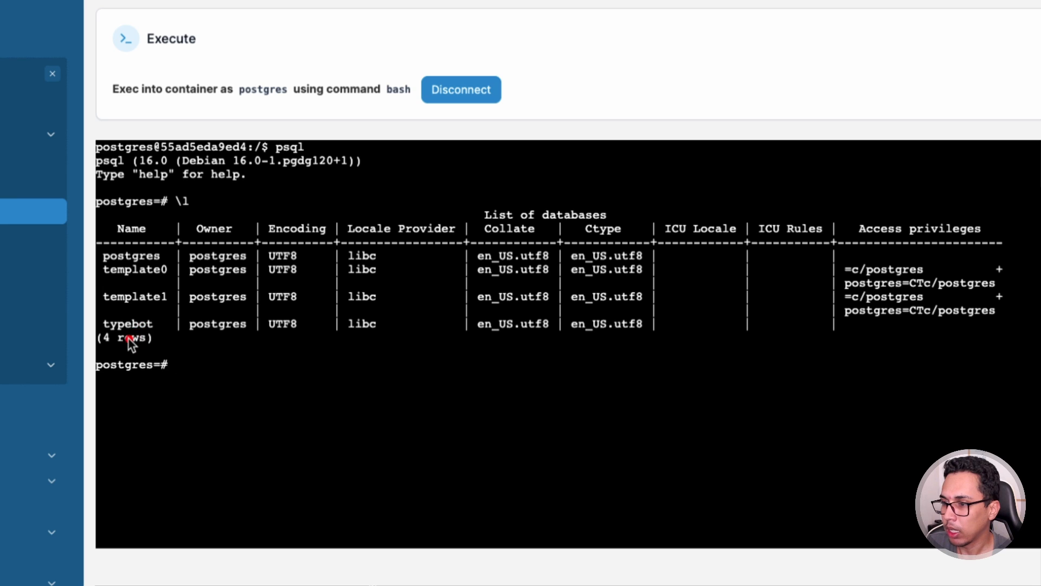
mouse_move(115, 332)
mouse_down()
mouse_move(150, 334)
mouse_move(161, 285)
mouse_up()
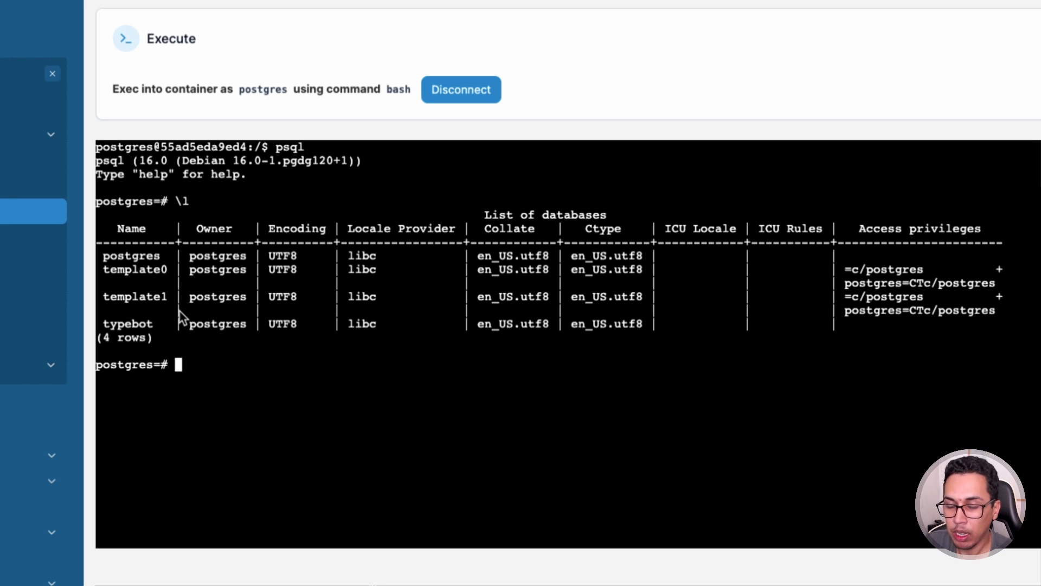
- Run 'create database flowise;' in psql
text(cr)
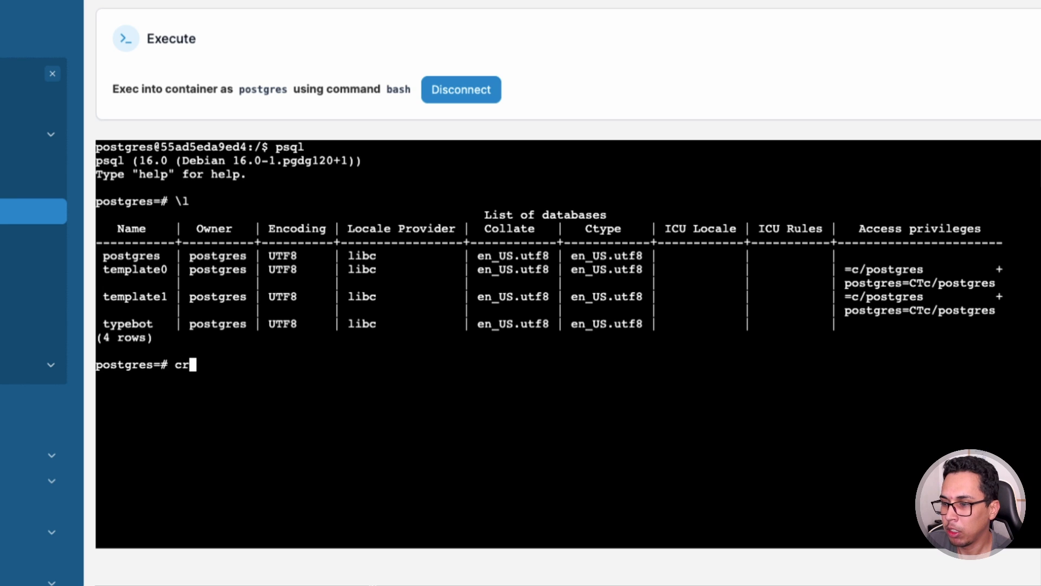
text(eate )
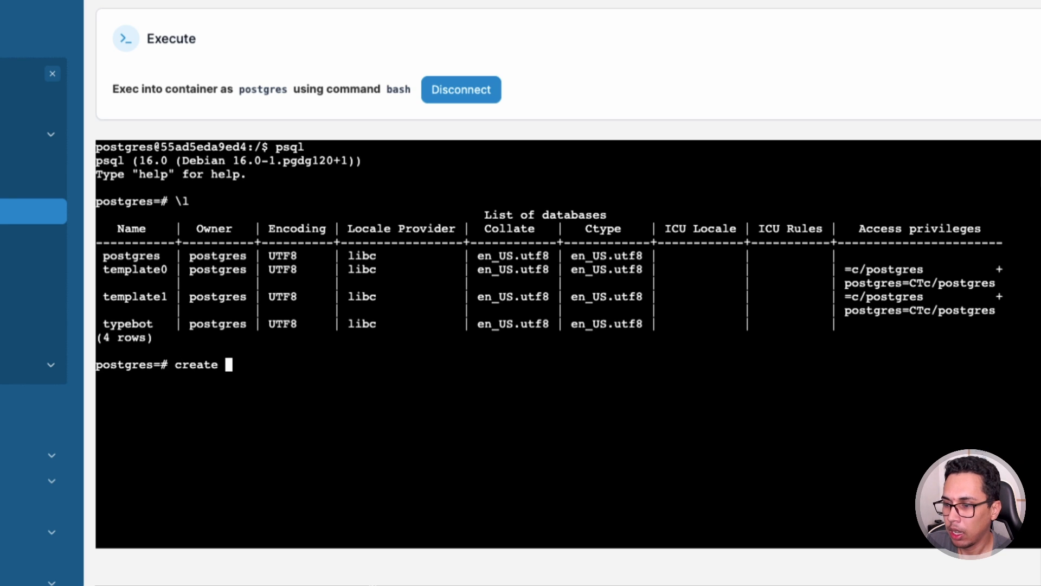
text(datab)
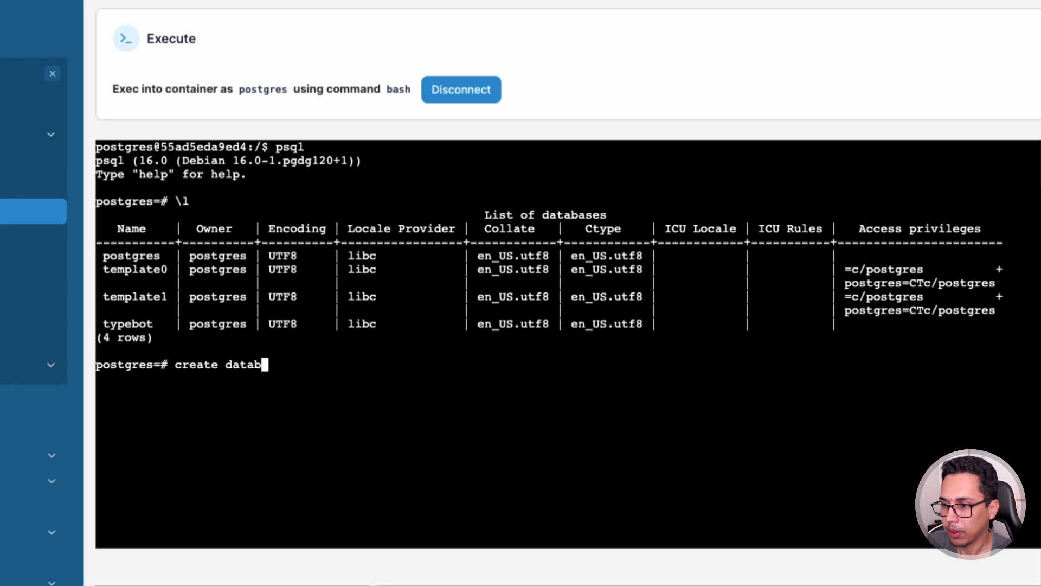
text(ase)
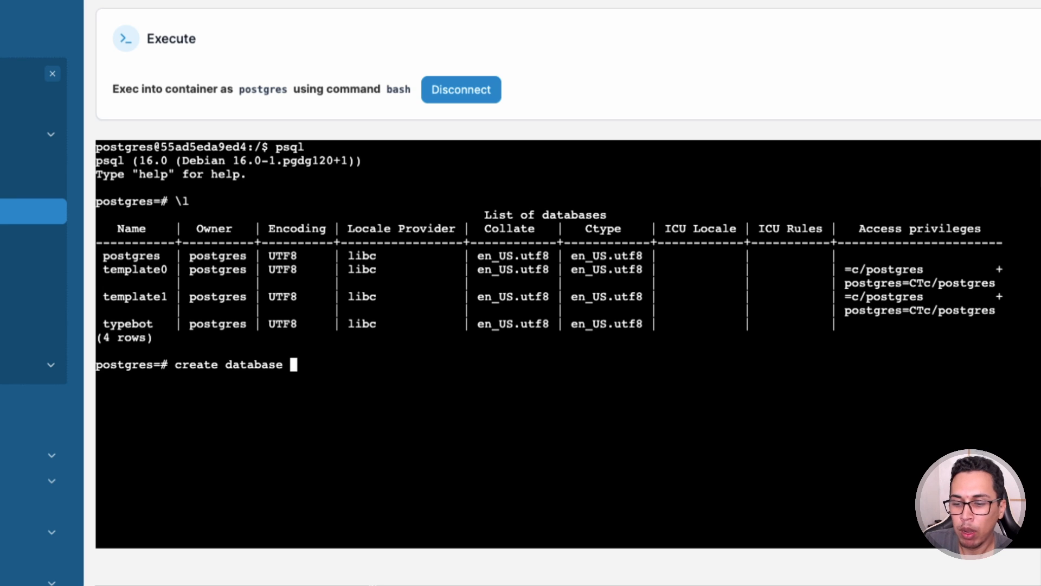
text(flow)
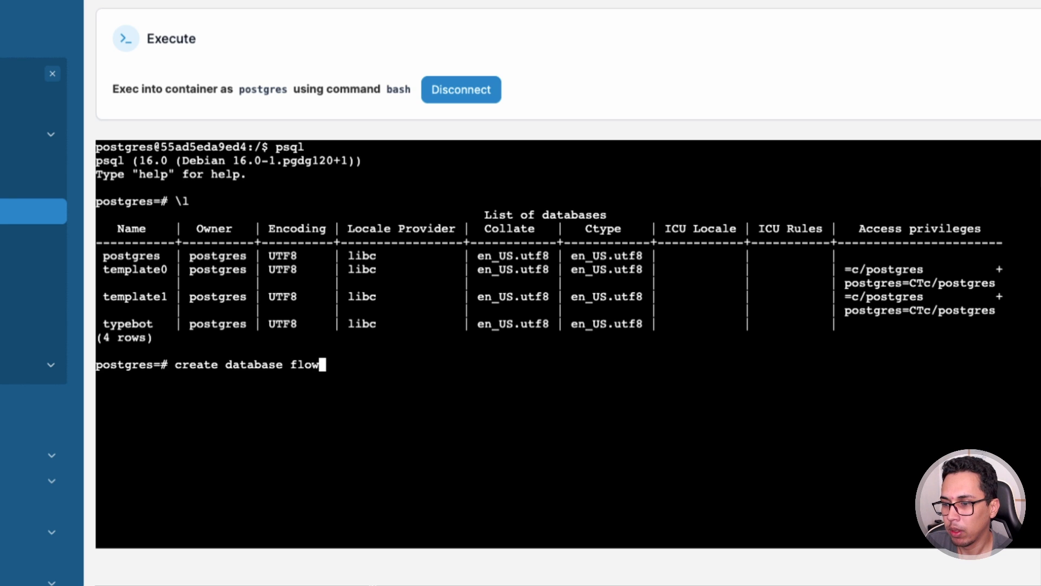
text(ise)
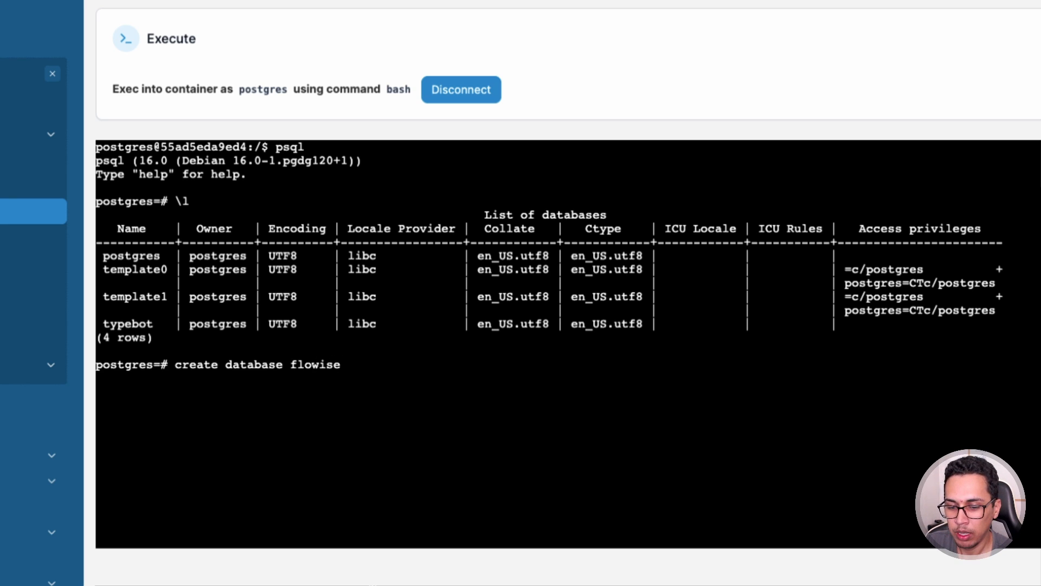
text(;)
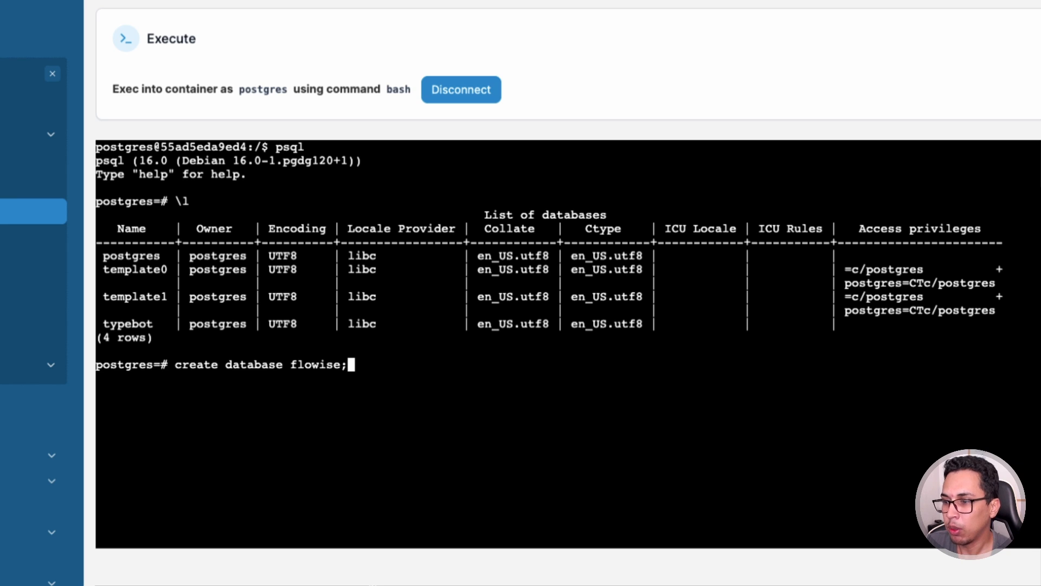
key(Return)
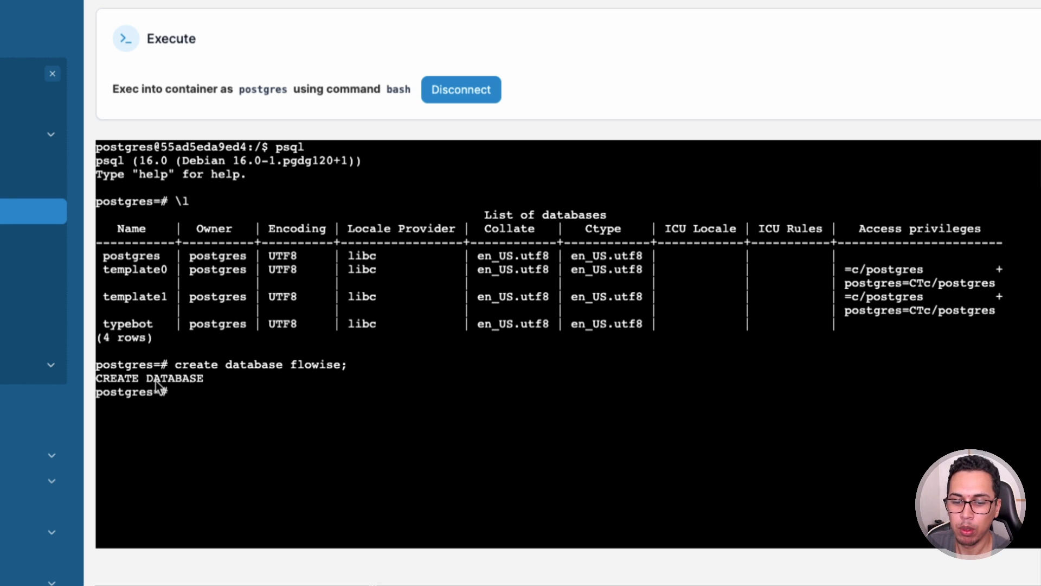
- List databases with \l to confirm flowise exists, then exit psql
text(\)
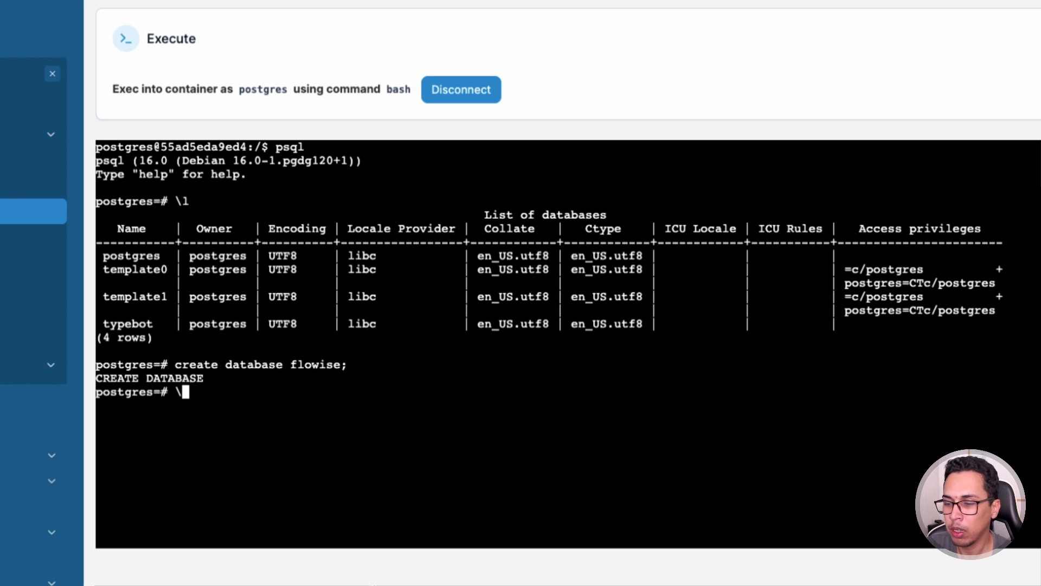
text(l)
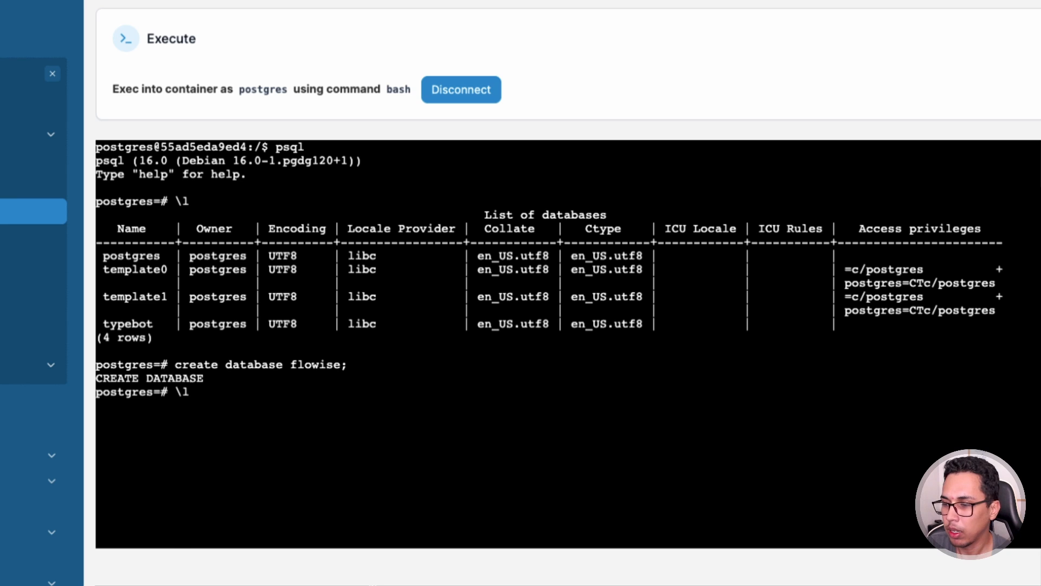
key(Return)
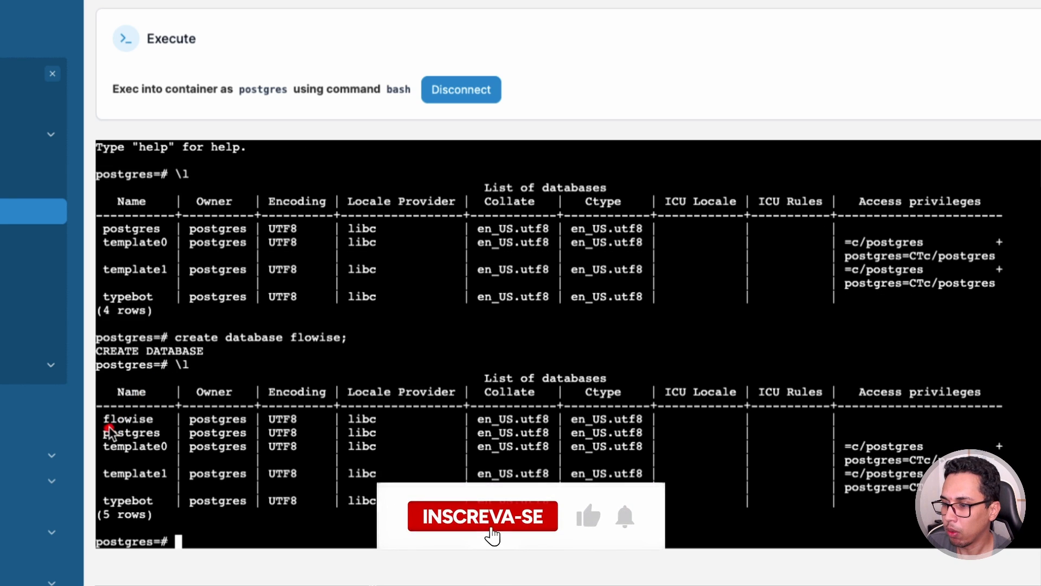
drag(109, 429, 150, 425)
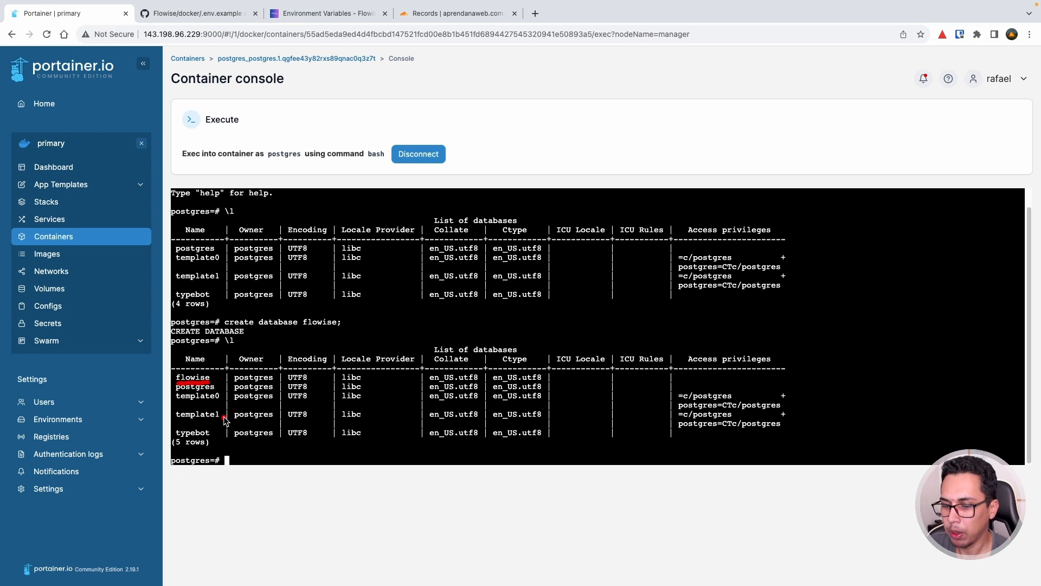
text(exit)
key(Return)
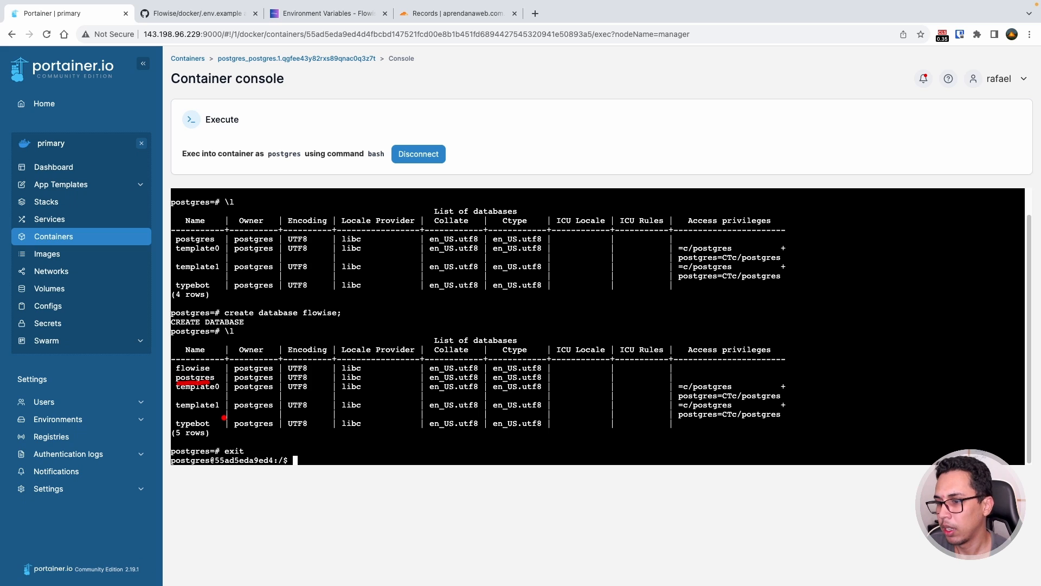
- Disconnect the console, go back to Stacks, and switch to Cloudflare DNS records
click(414, 156)
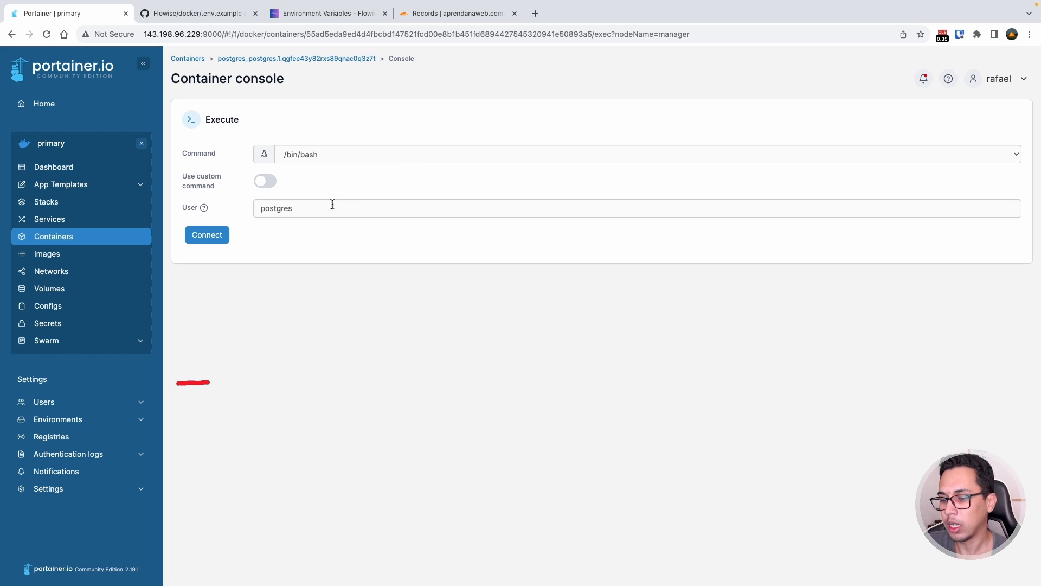
click(78, 202)
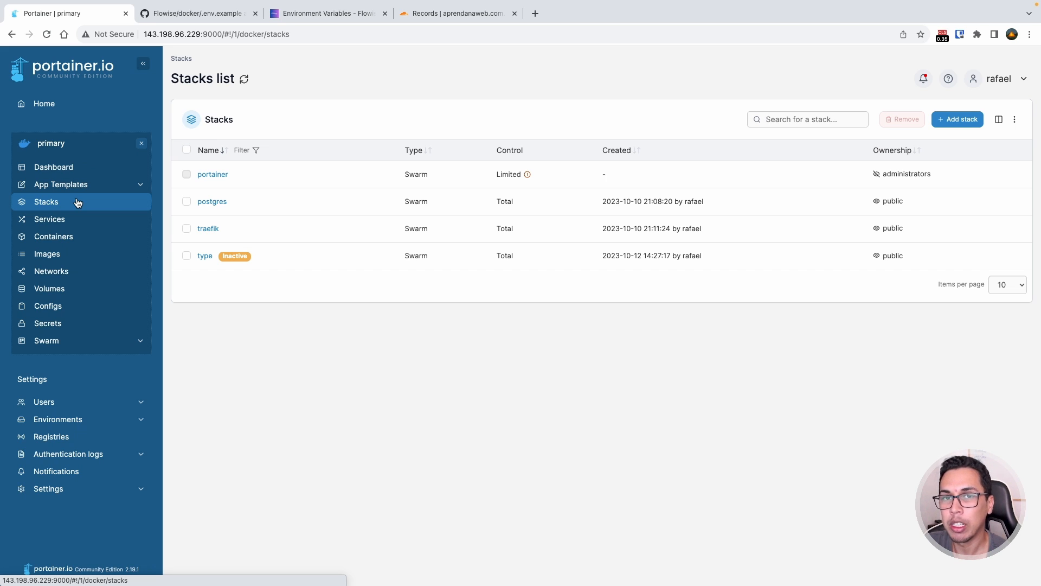
click(414, 15)
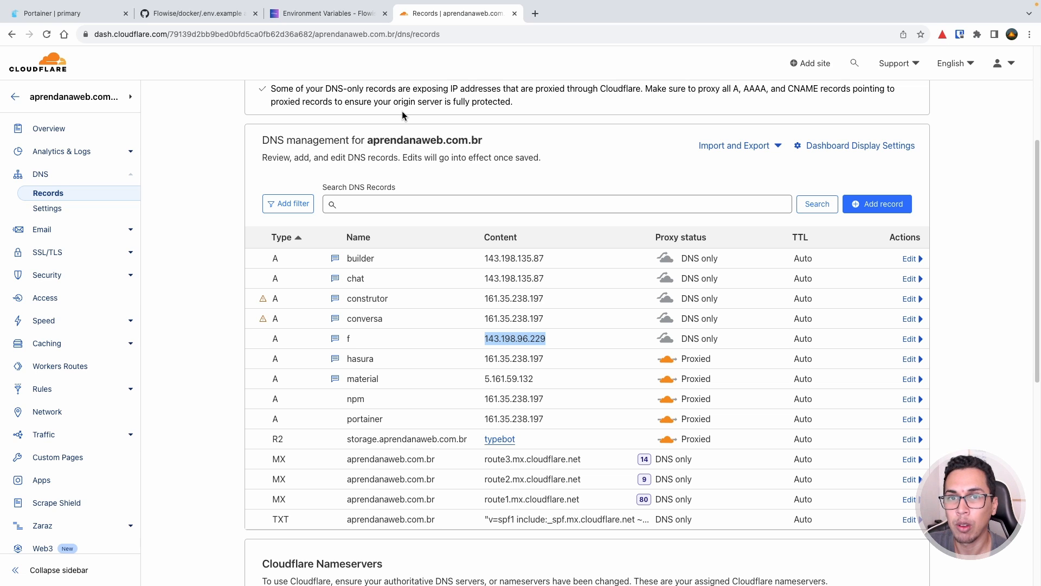
- Copy the f record's IP address 143.198.96.229
click(532, 339)
drag(548, 339, 485, 338)
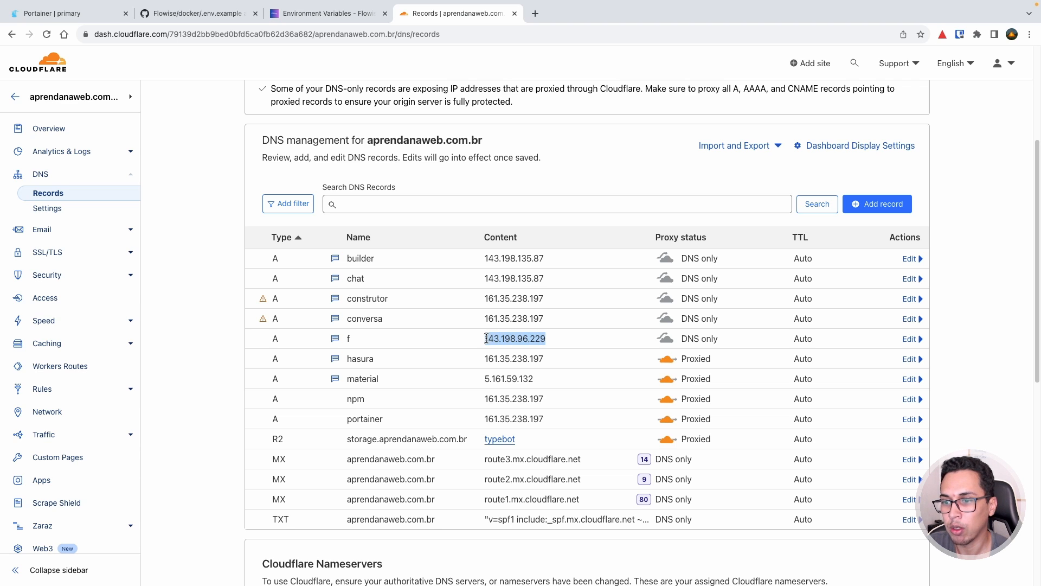
right_click(511, 337)
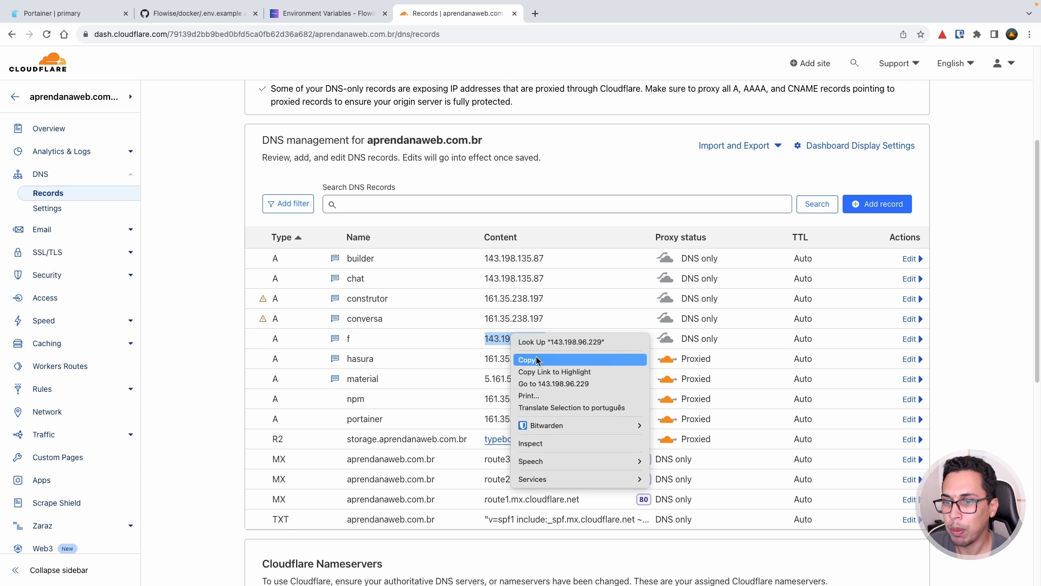
click(538, 360)
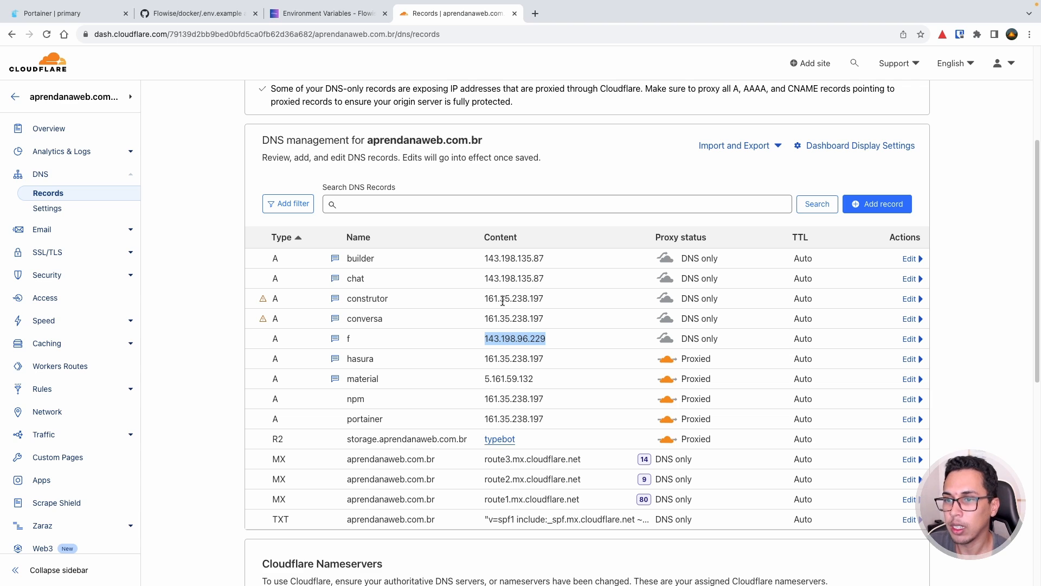
- Add a DNS-only A record flowise → 143.198.96.229 with comment APAGAR
click(879, 207)
click(412, 276)
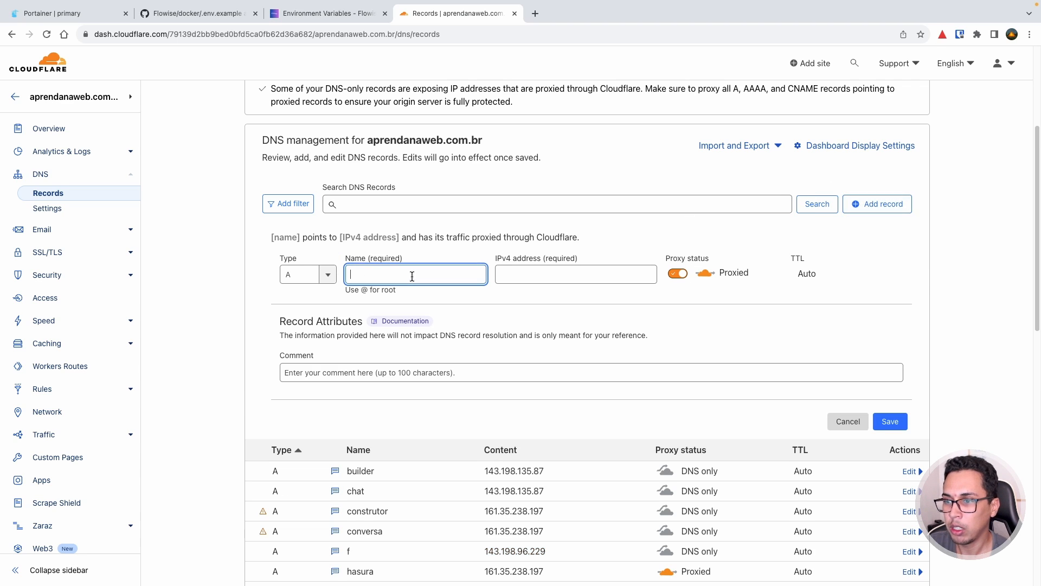
text(flow)
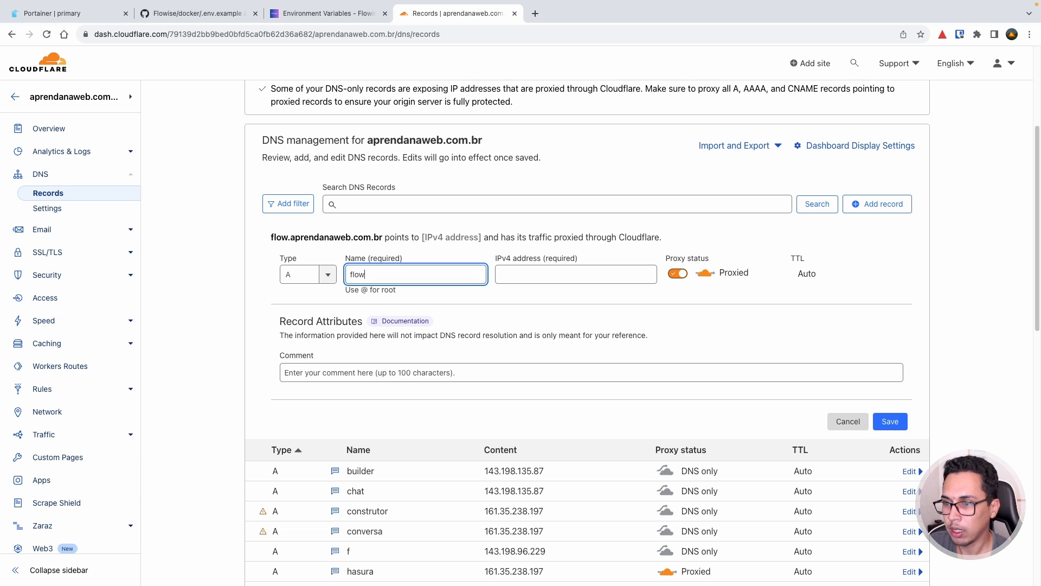
text(ise)
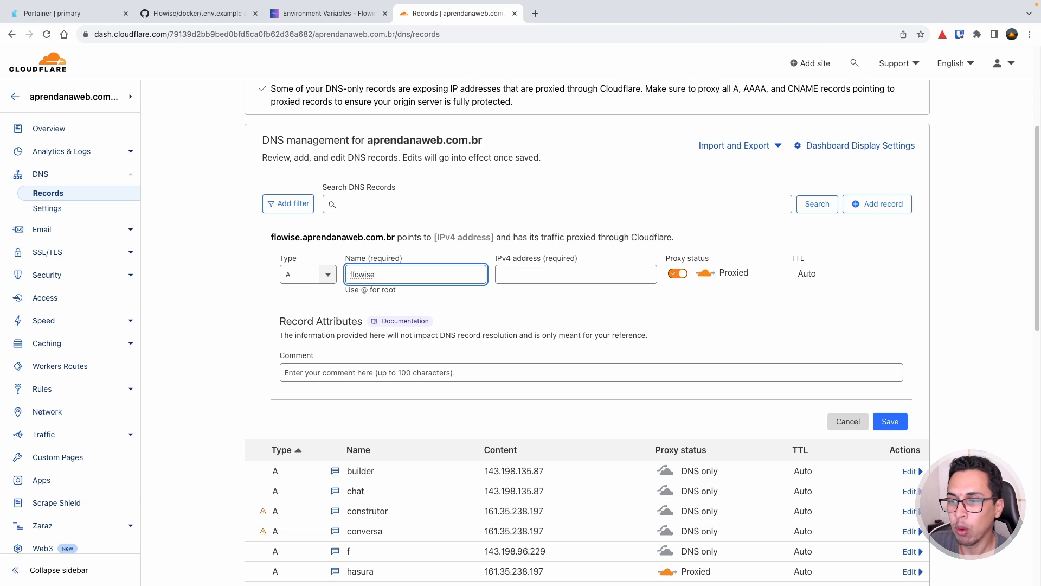
click(552, 276)
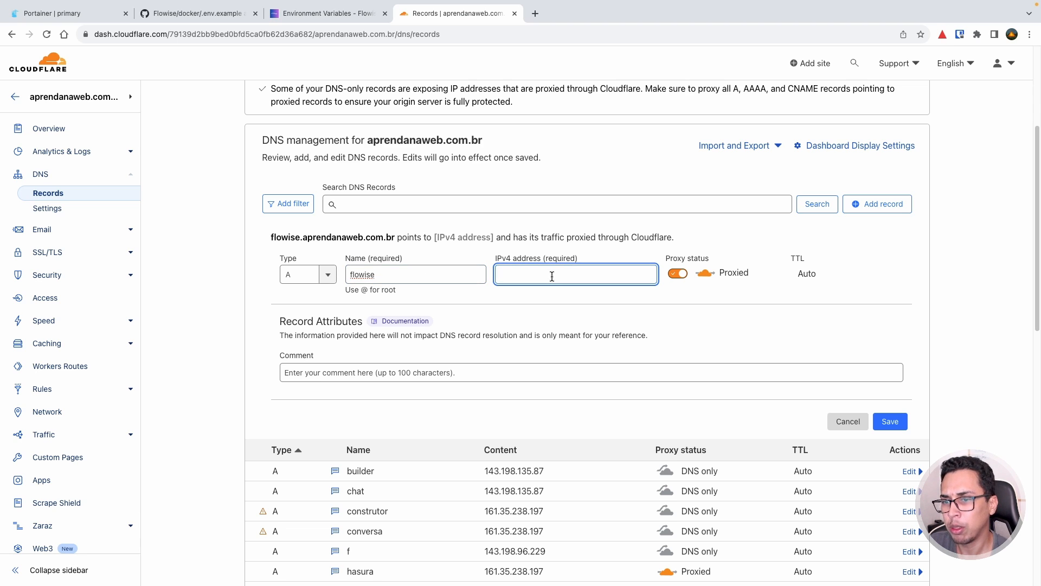
key(ctrl+v)
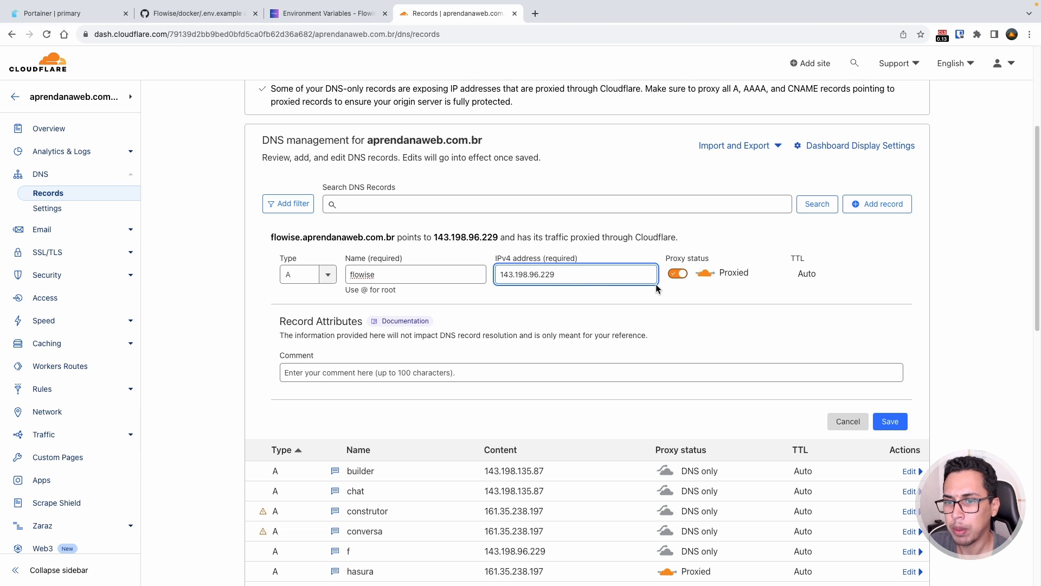
click(677, 276)
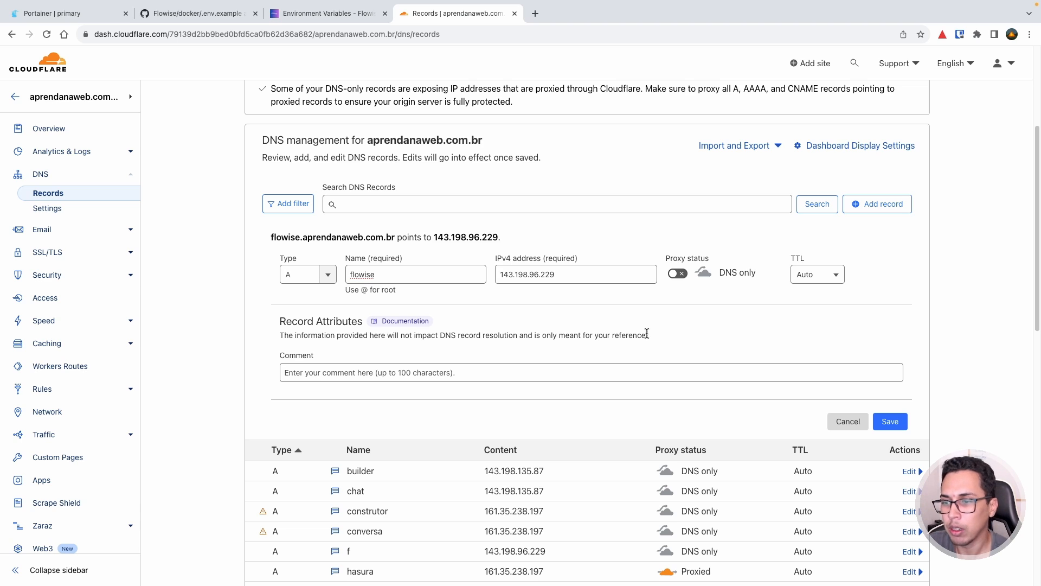
click(579, 373)
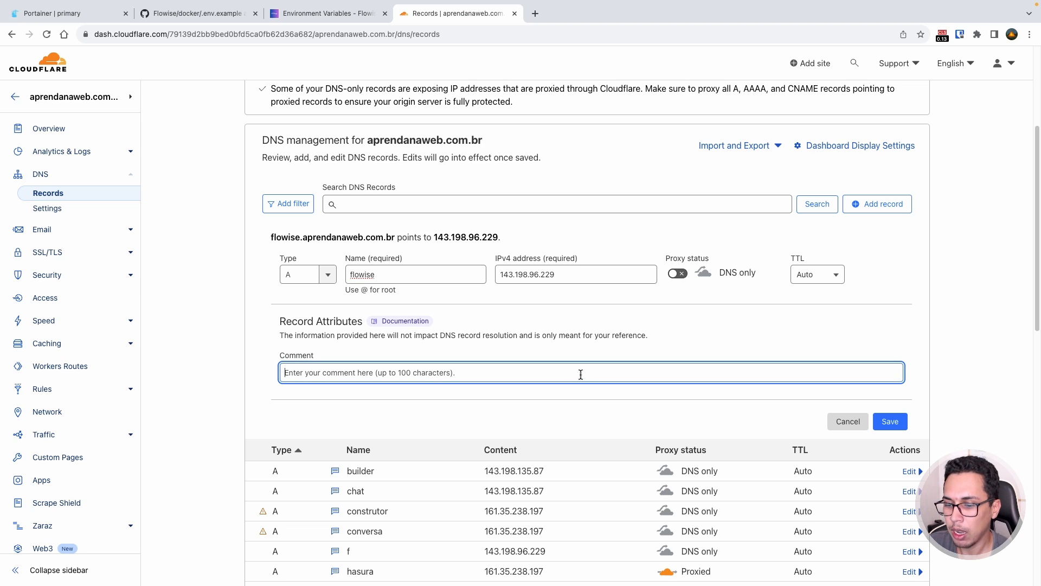
text(APAGAR)
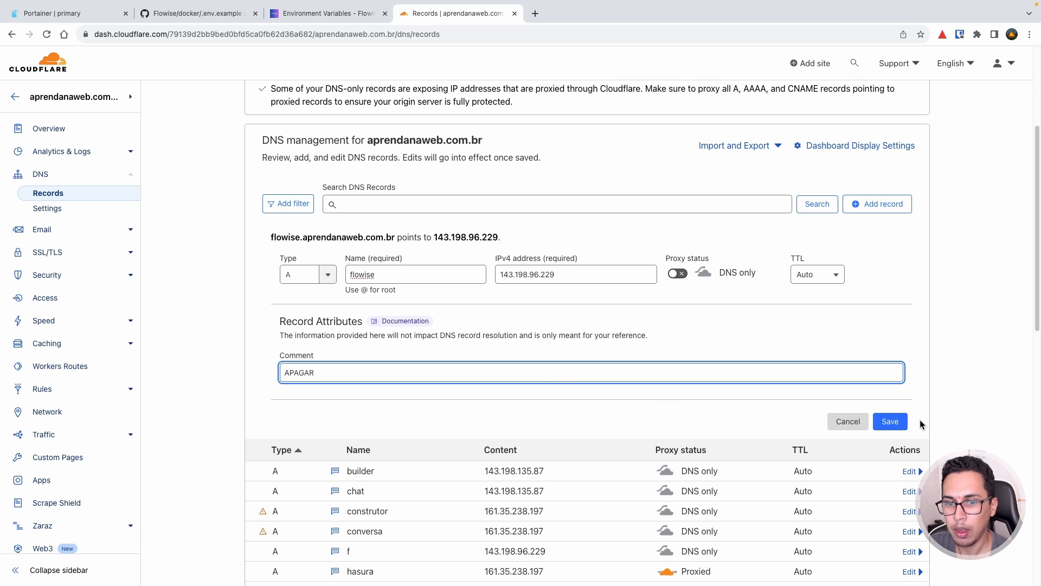
click(898, 424)
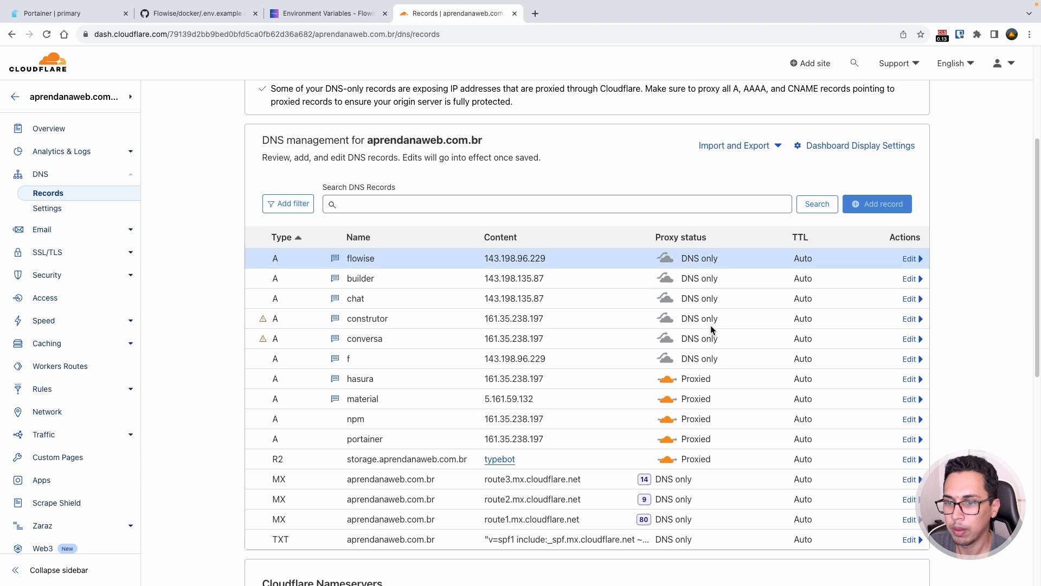
double_click(517, 254)
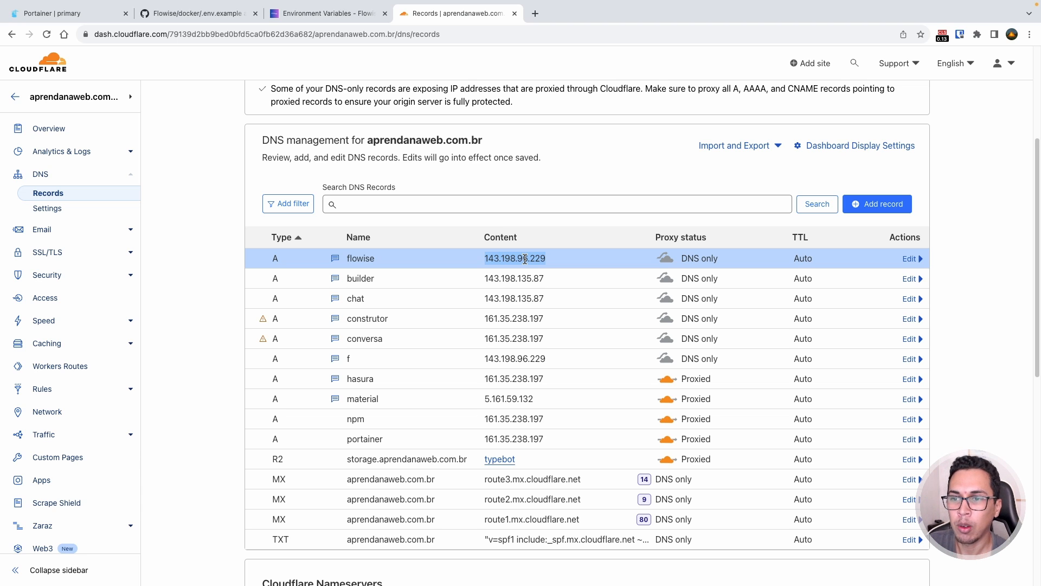
key(ctrl+Right)
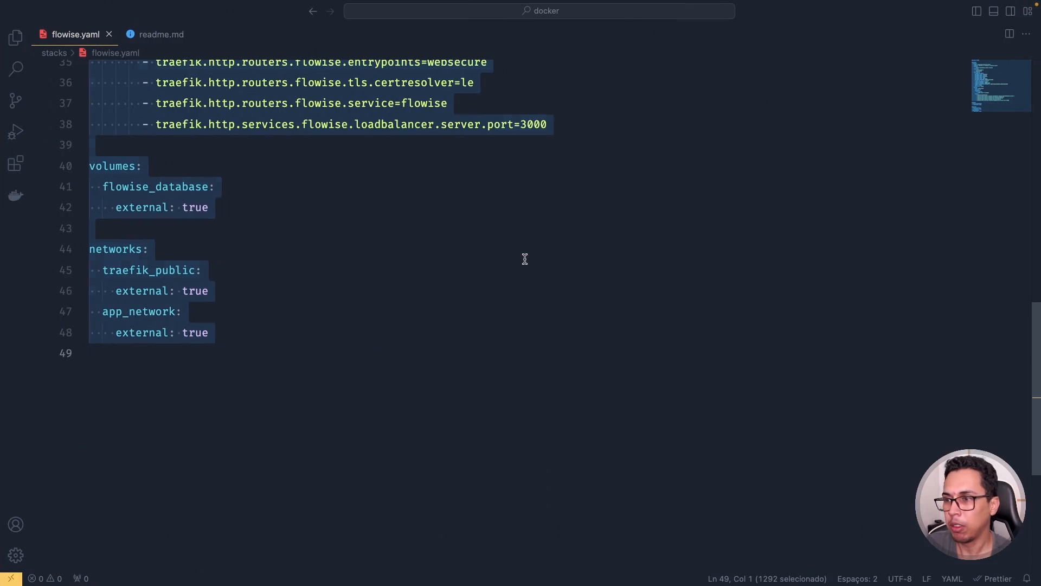
- Replace the SENHA_AQUI placeholder in flowise.yaml with a real password and select the whole file
scroll(379, 211, up, 10)
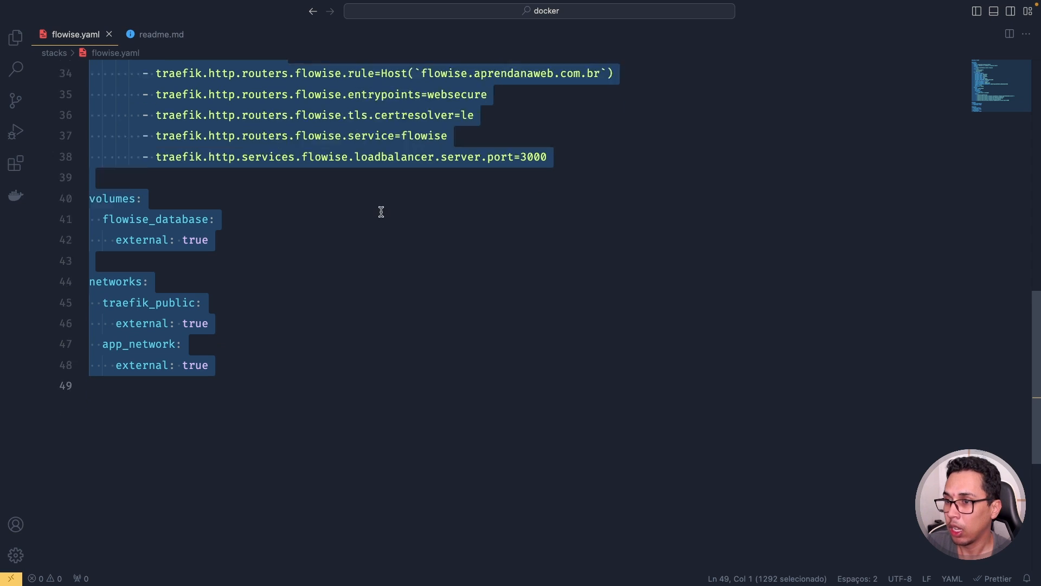
scroll(308, 247, down, 5)
double_click(286, 248)
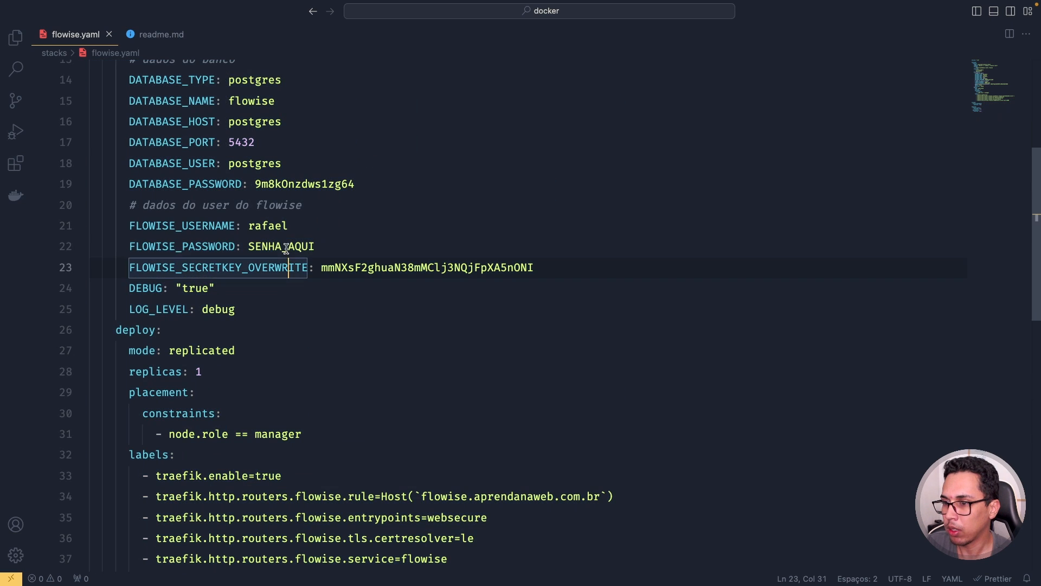
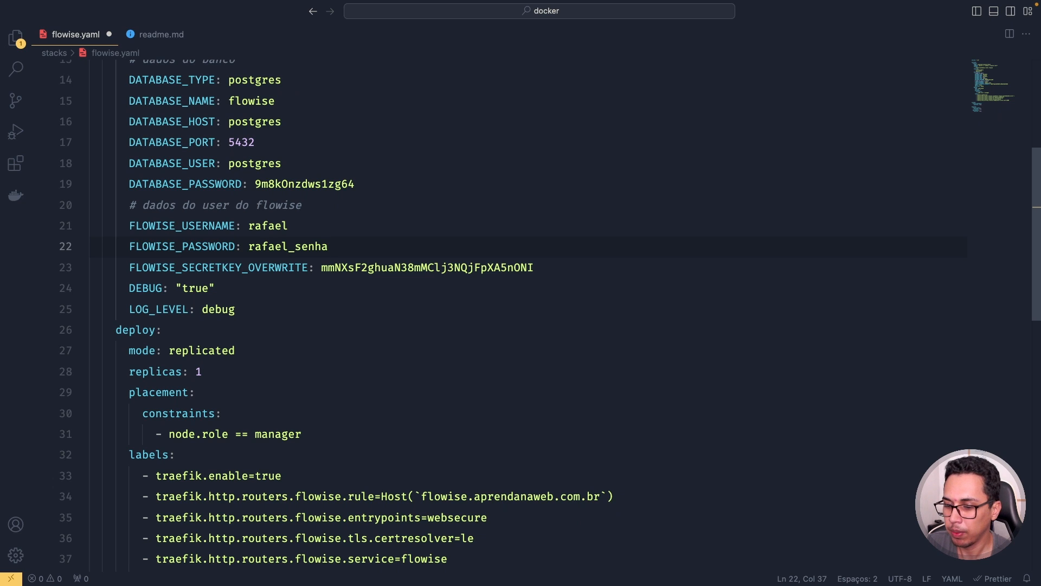
key(super+a)
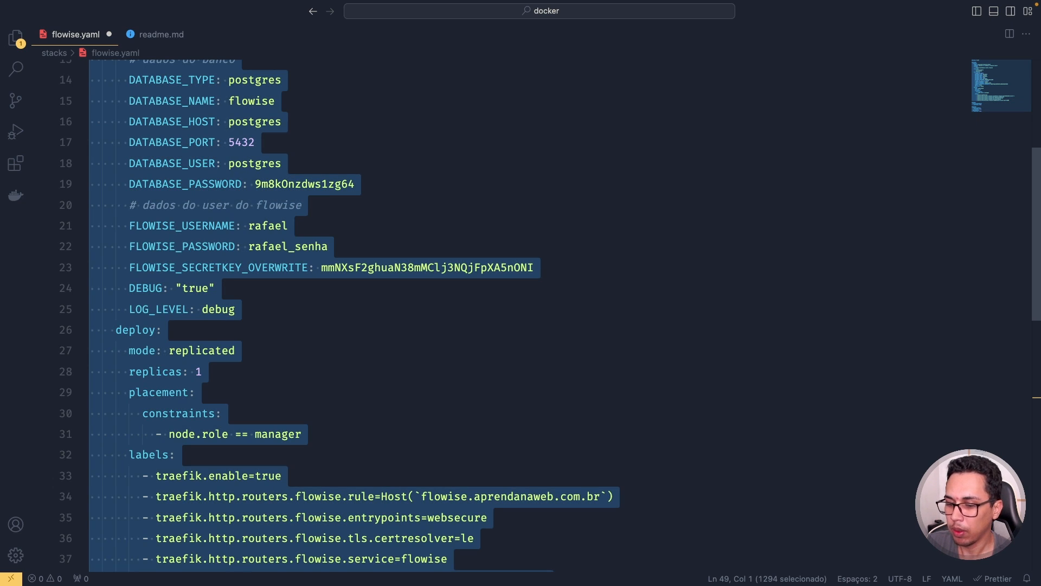
key(ctrl+Left)
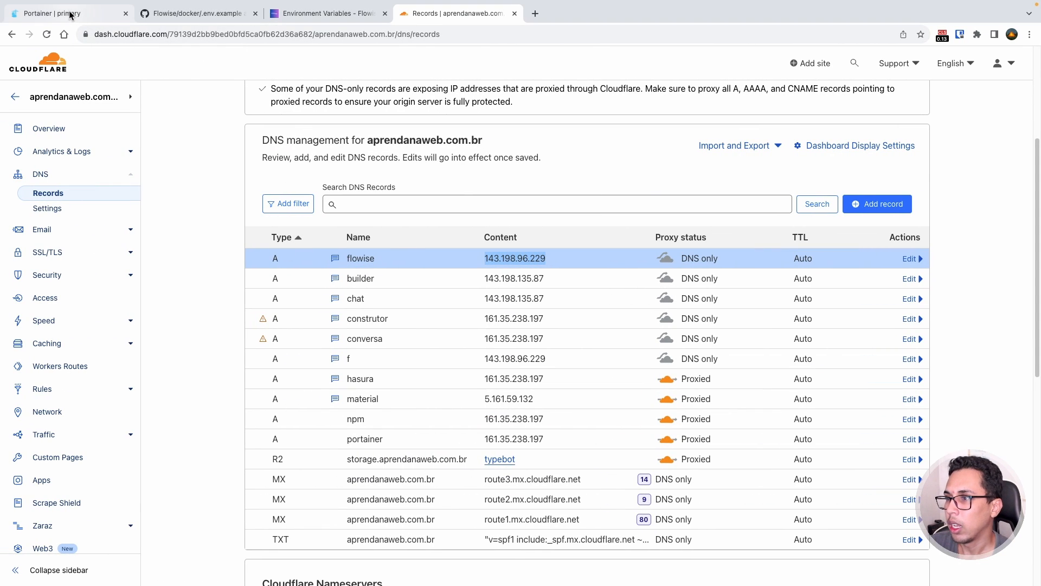
- Start a new Portainer stack named flowise and paste the Flowise compose file into the Web editor
click(70, 15)
click(952, 117)
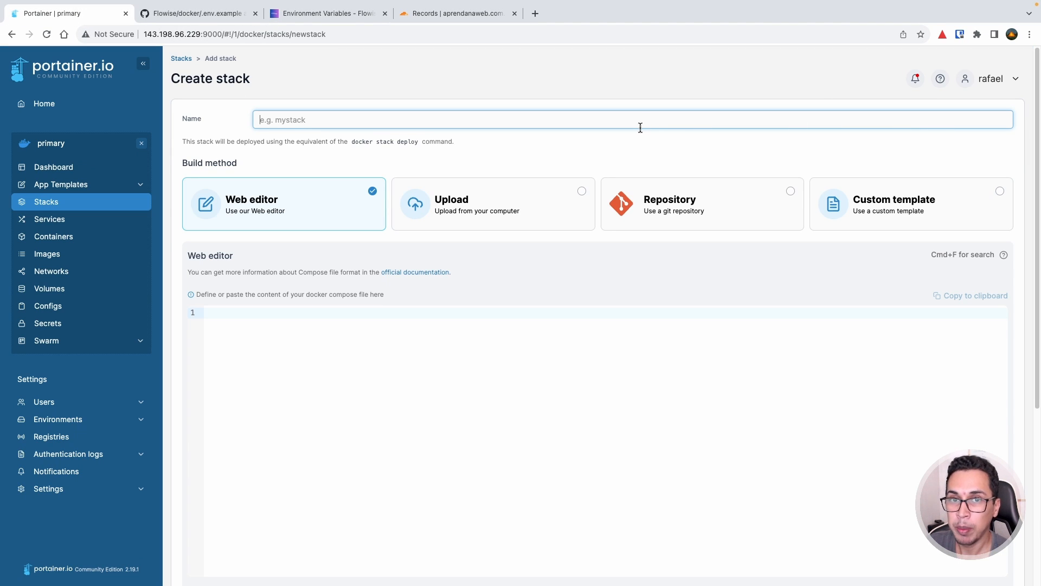
text(flowise)
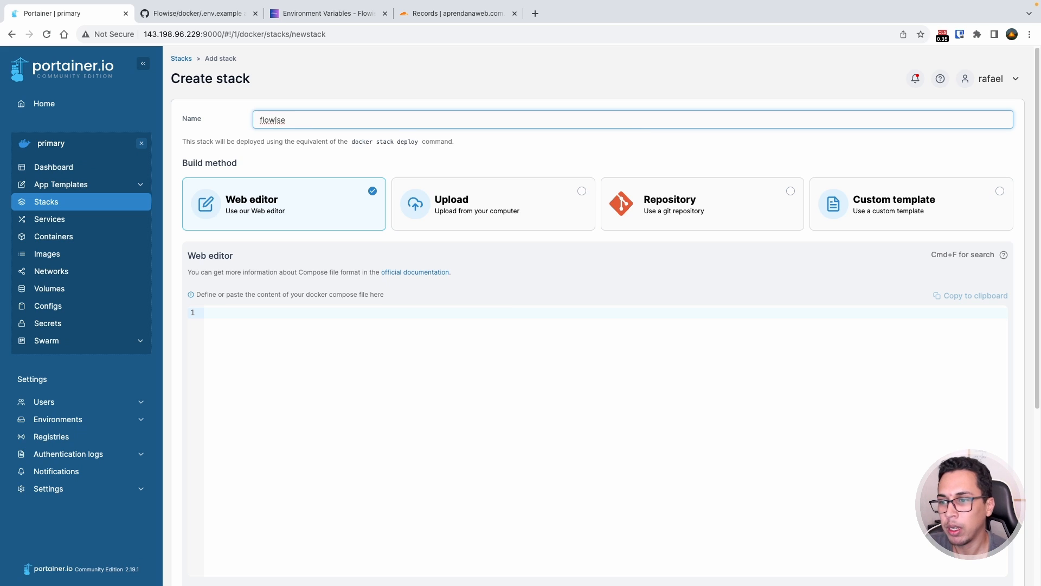
click(589, 312)
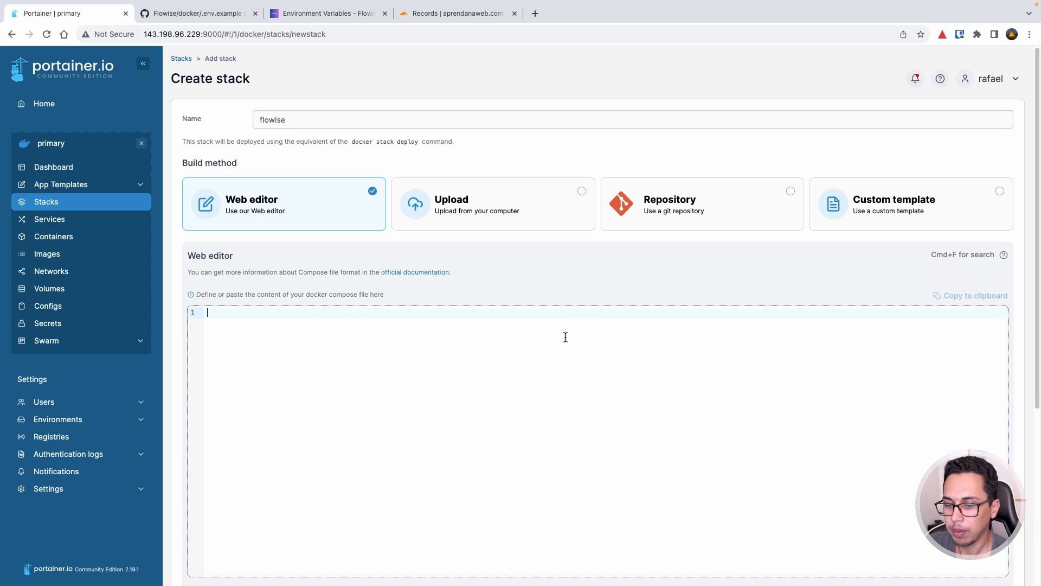
key(super+v)
- Check the flowise Host rule hostname and database name, then deploy with access control off
scroll(522, 256, down, 4)
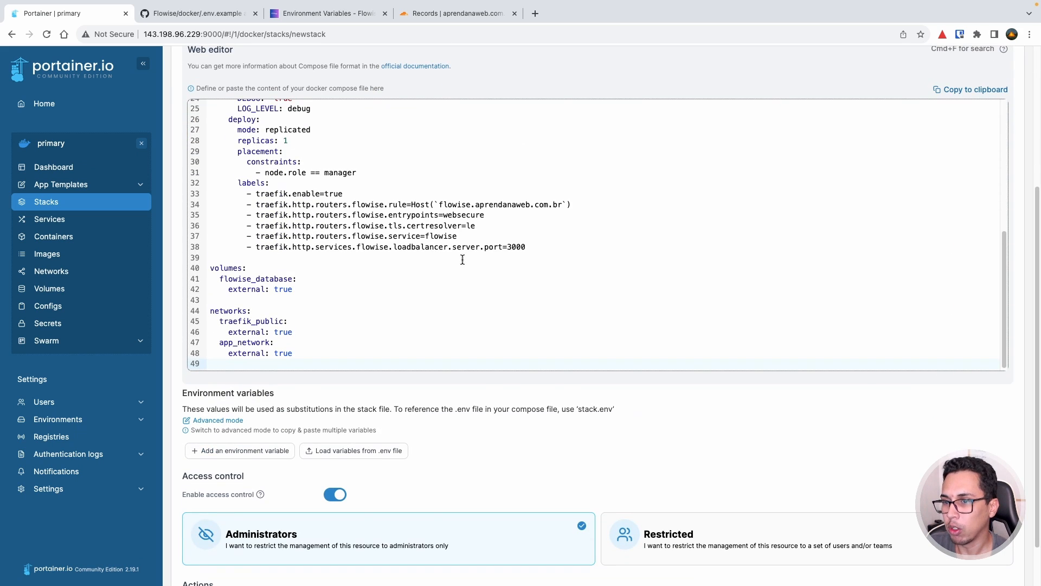
double_click(455, 204)
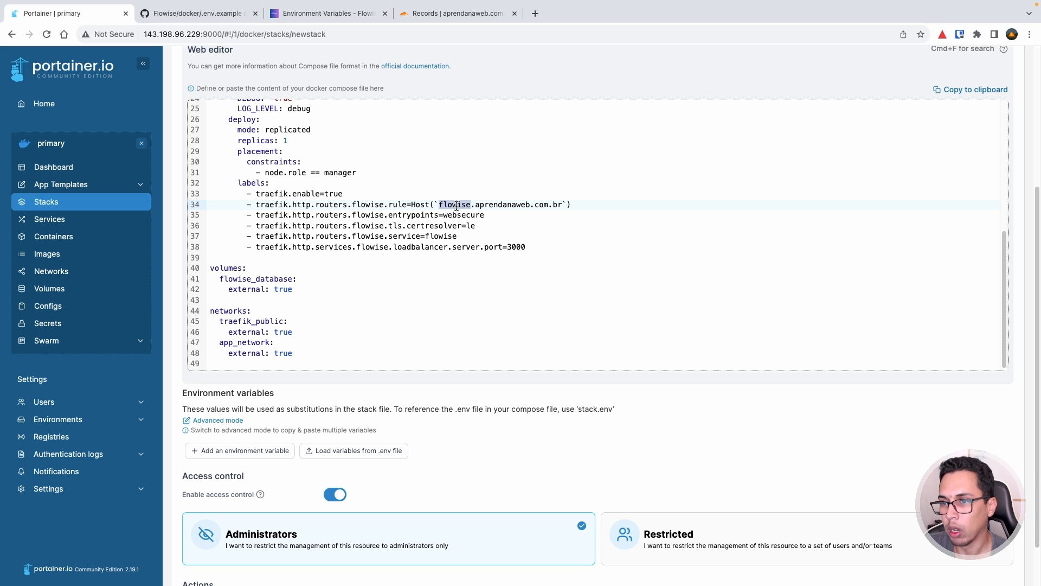
double_click(496, 204)
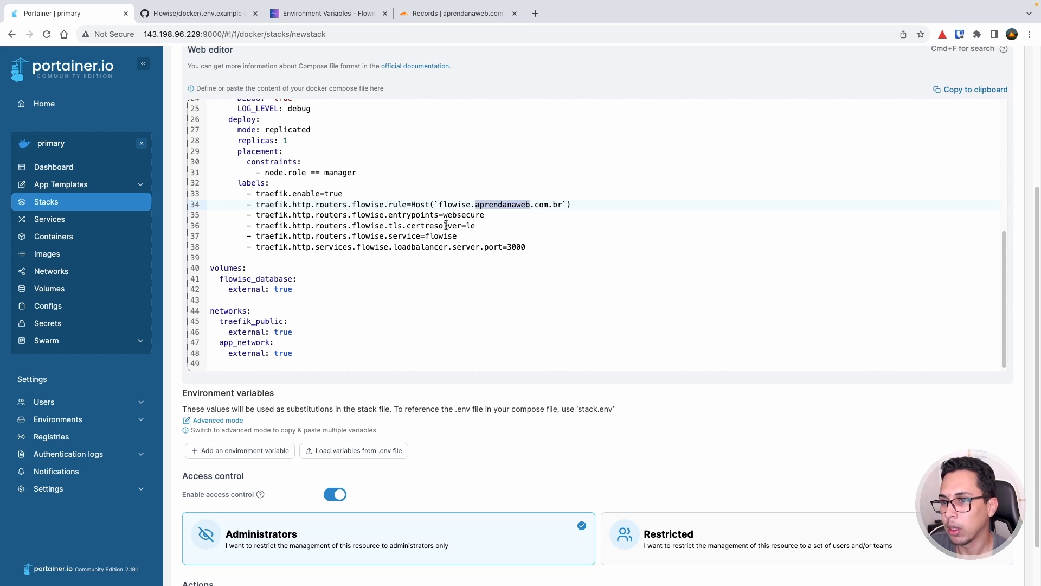
drag(443, 205, 561, 202)
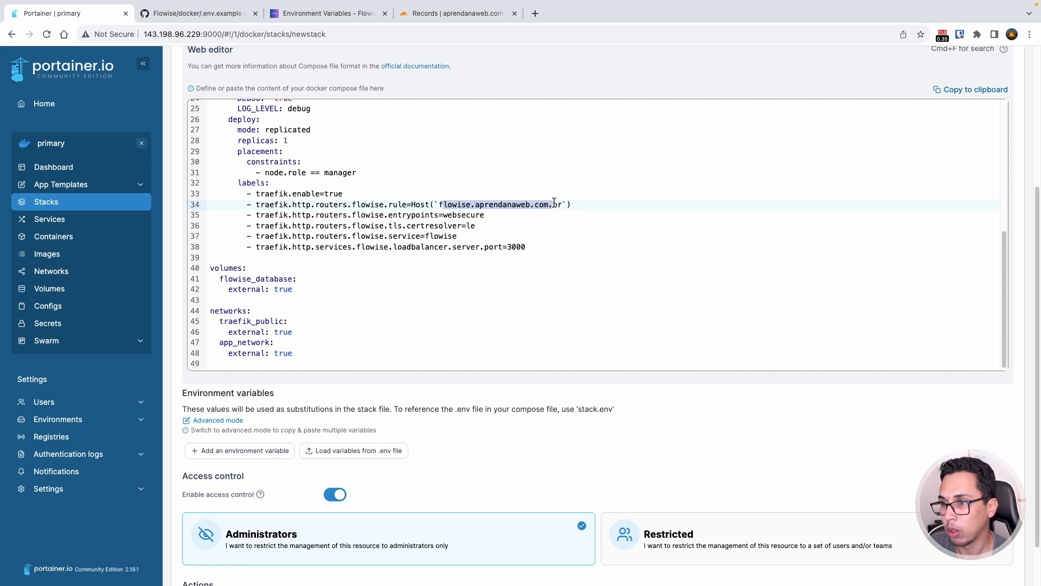
scroll(508, 211, up, 5)
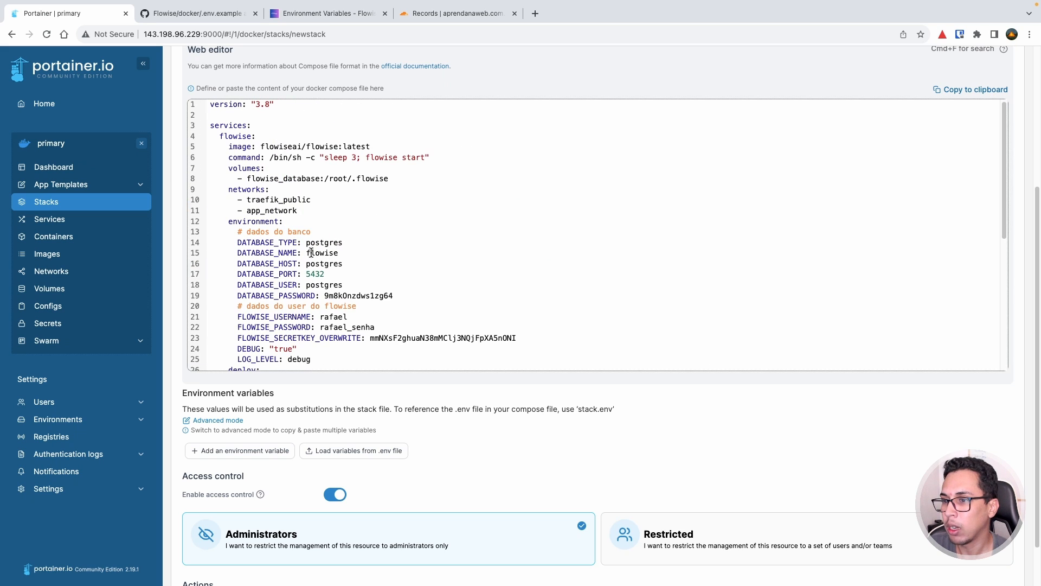
double_click(318, 254)
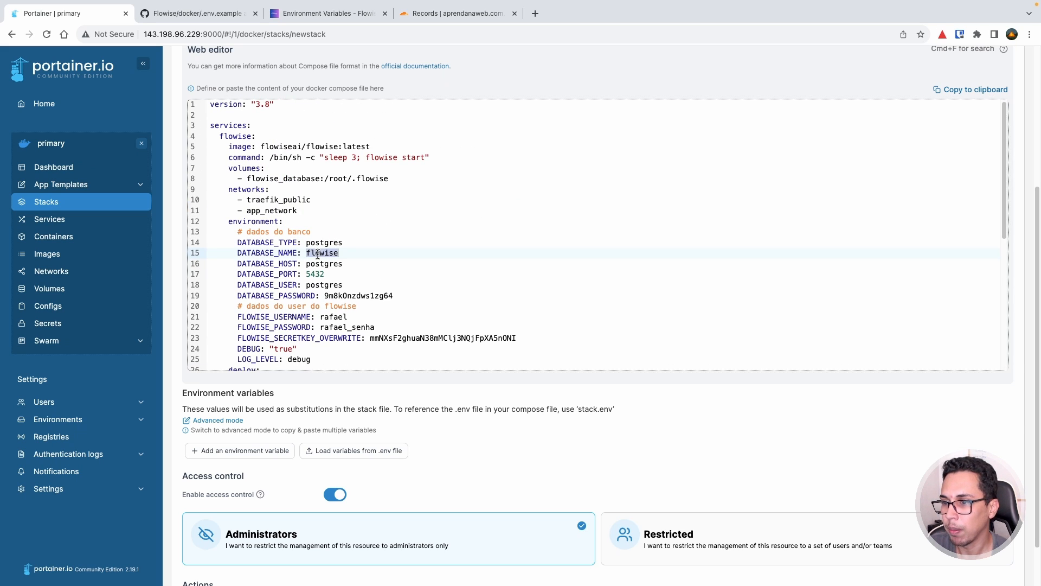
scroll(331, 224, down, 3)
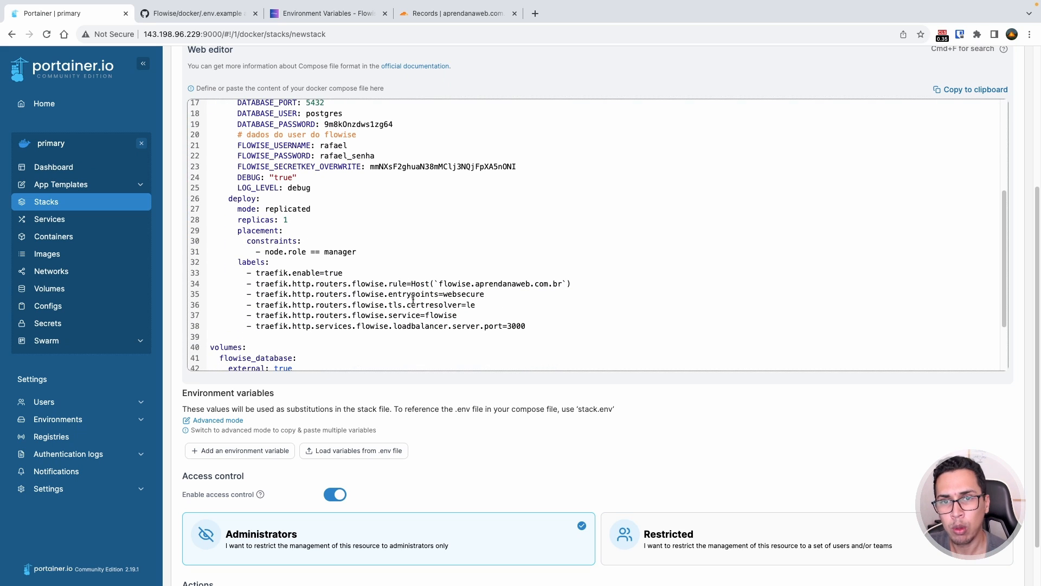
scroll(505, 418, down, 1)
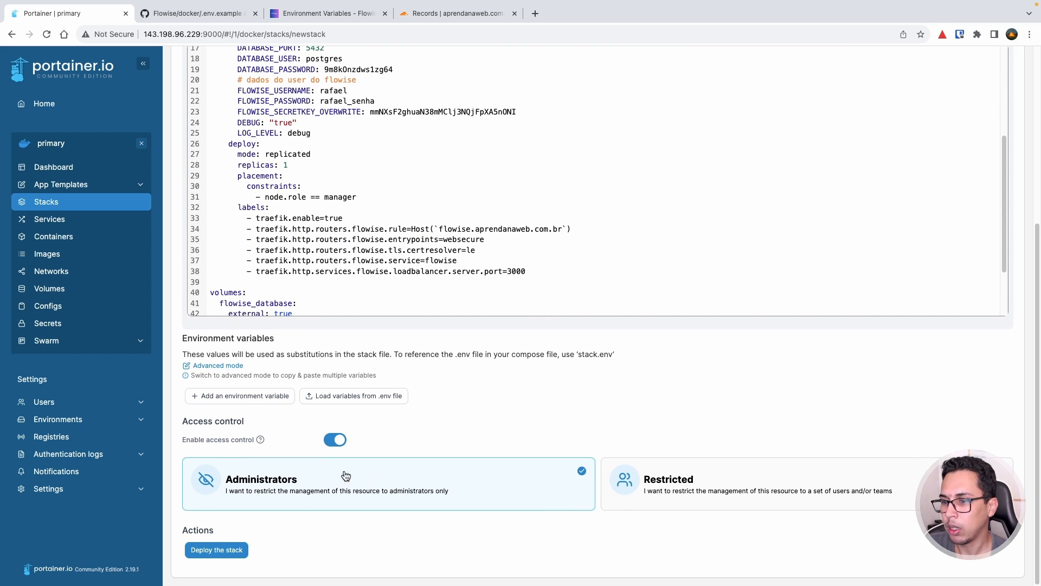
click(336, 441)
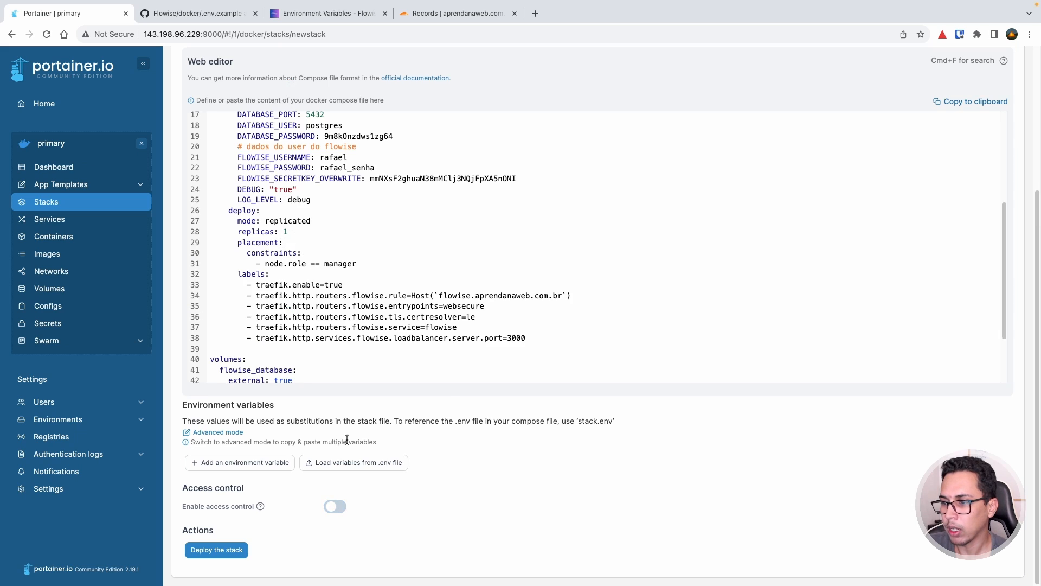
click(235, 549)
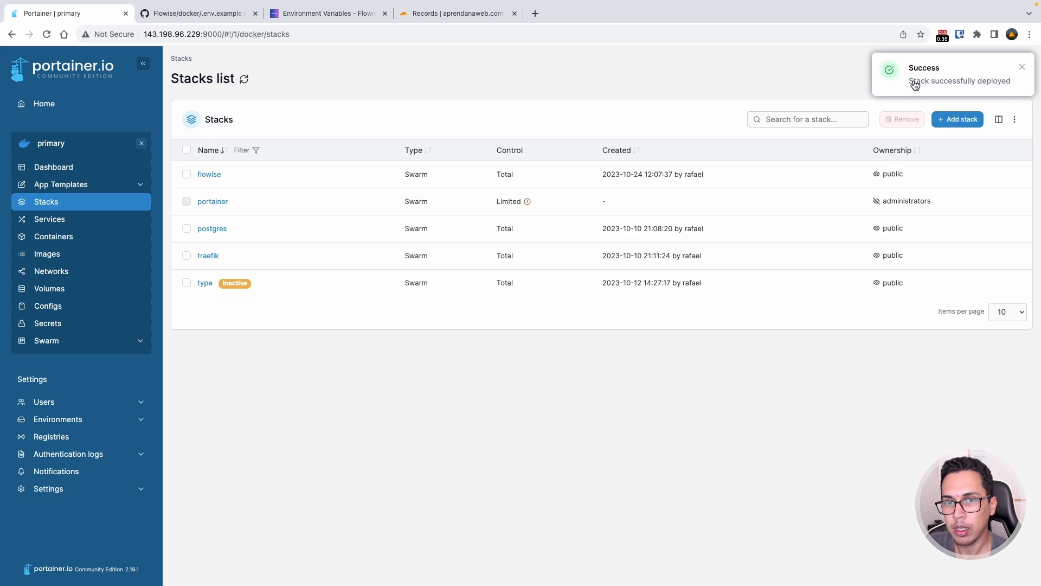
- Open the flowise_flowise service task's container logs in a new browser tab
click(215, 175)
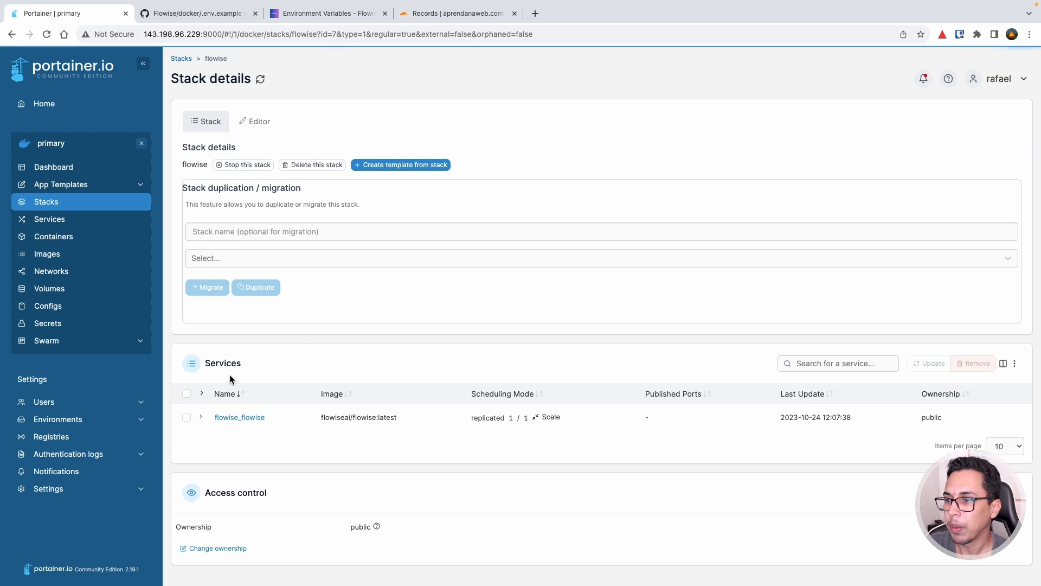
click(198, 419)
scroll(310, 378, down, 1)
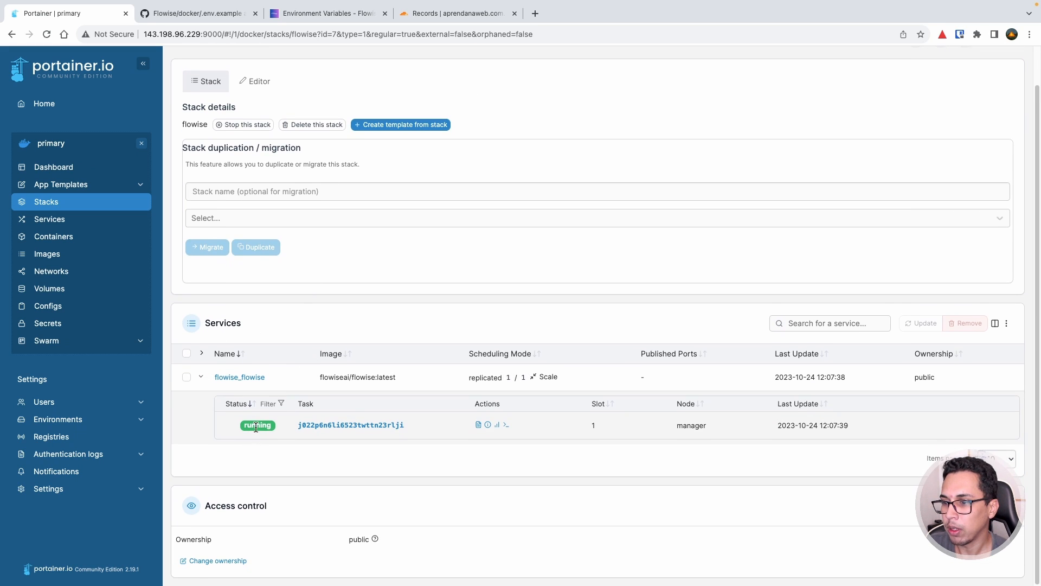
right_click(479, 426)
click(492, 431)
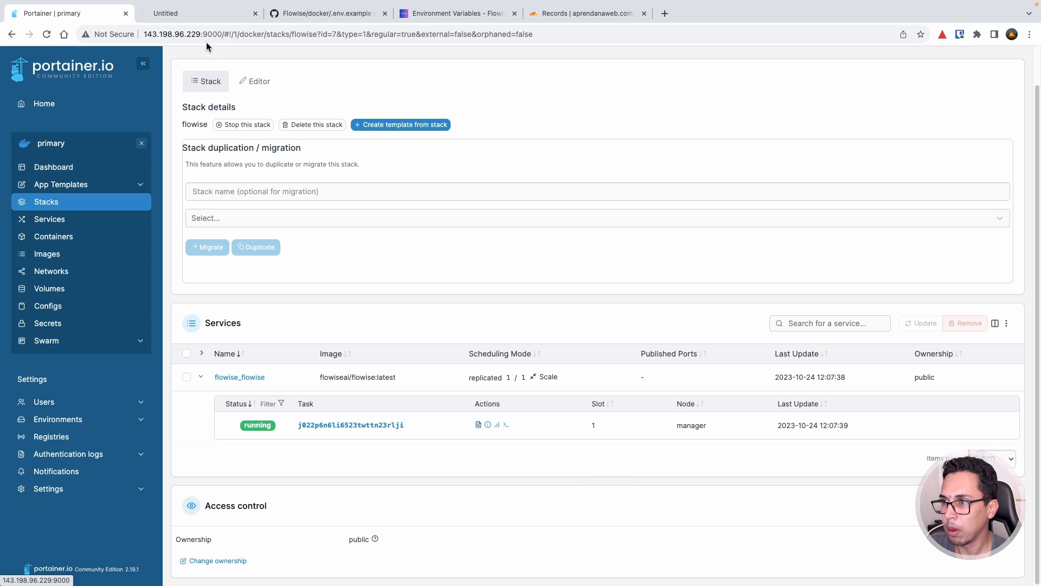
- Confirm the logs show the Starting Flowise line and the server listening on port 3000
click(200, 16)
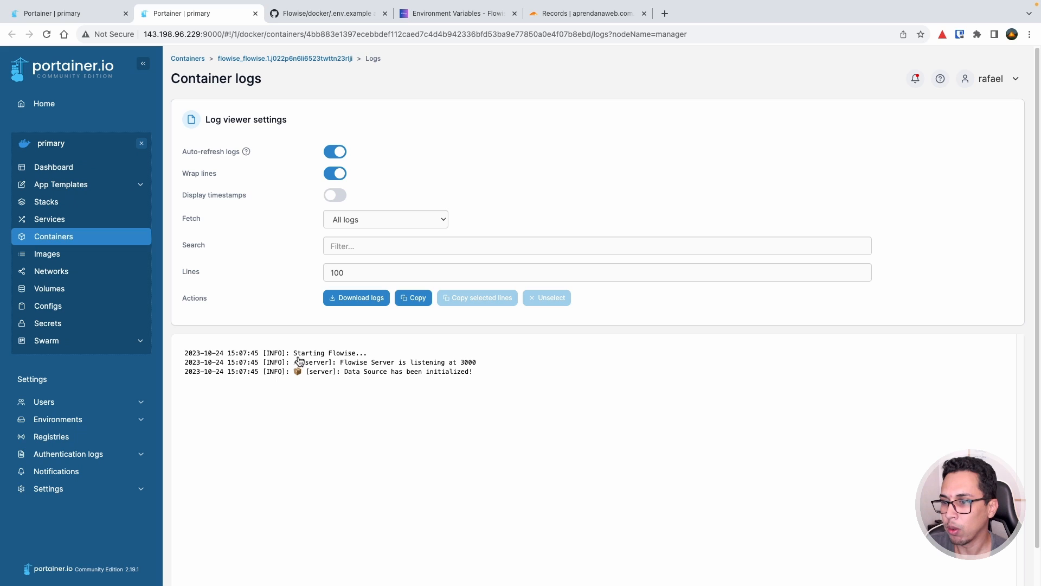
drag(294, 356, 358, 358)
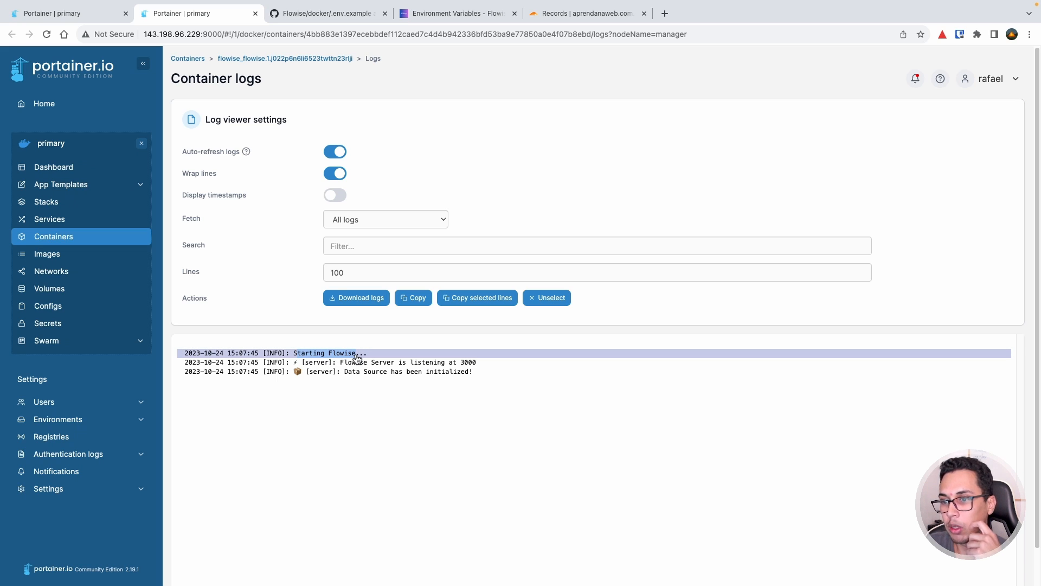
double_click(468, 363)
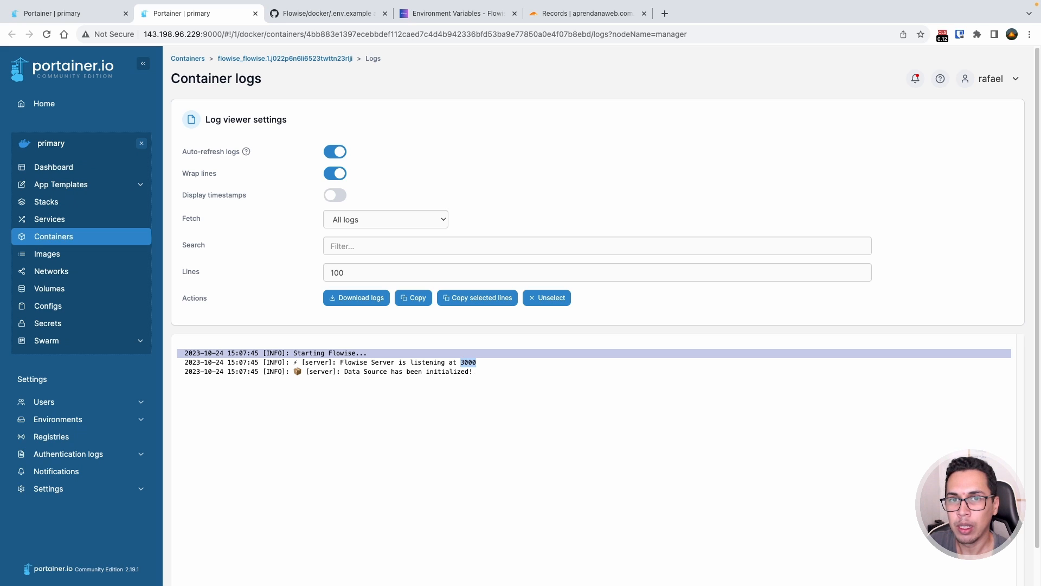
- Log in to Flowise at flowise.aprendanaweb.com.br with the configured username and password, declining to save it
click(665, 13)
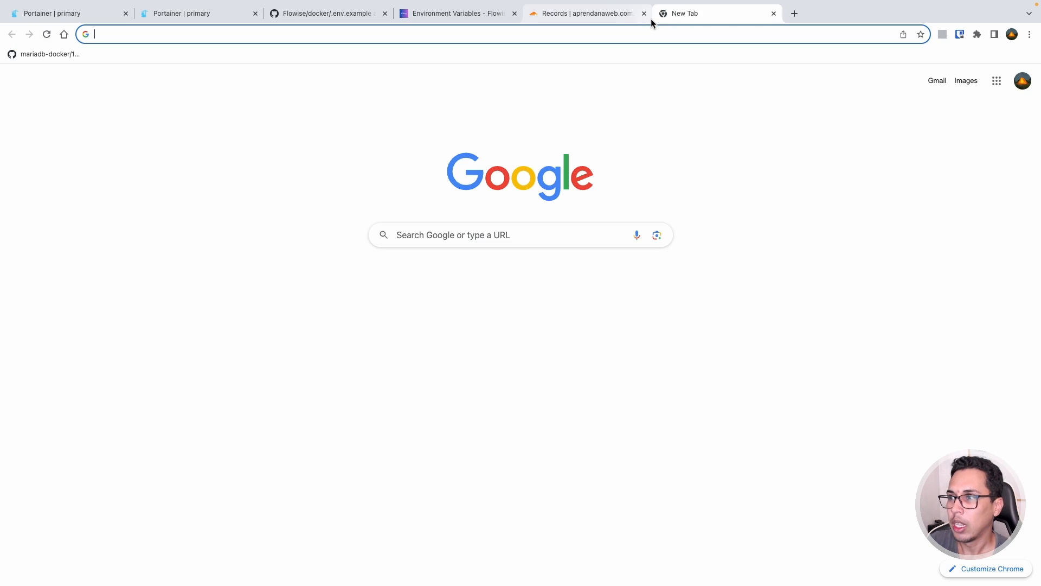
text(flow)
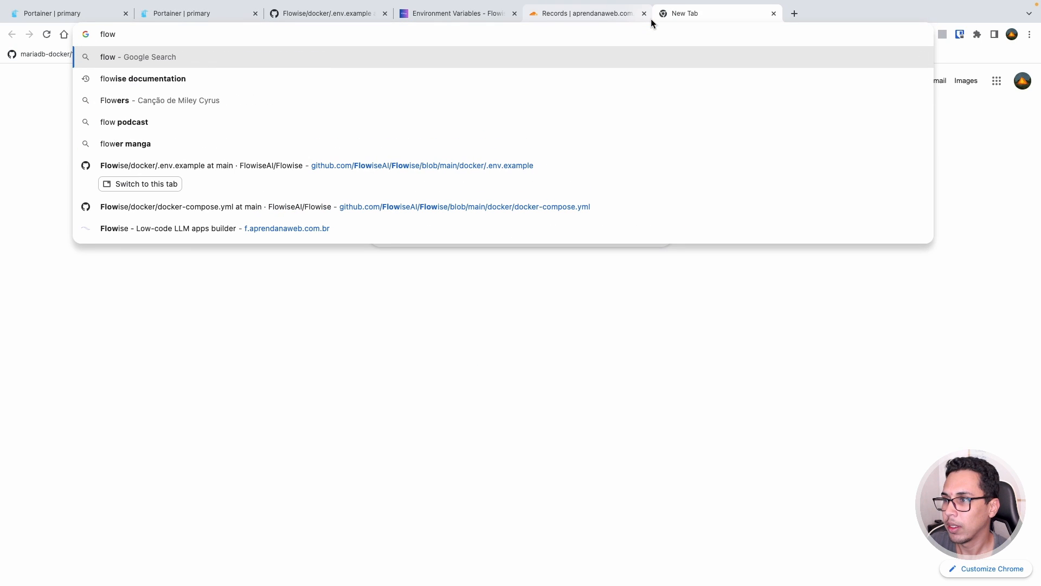
text(ise.apre)
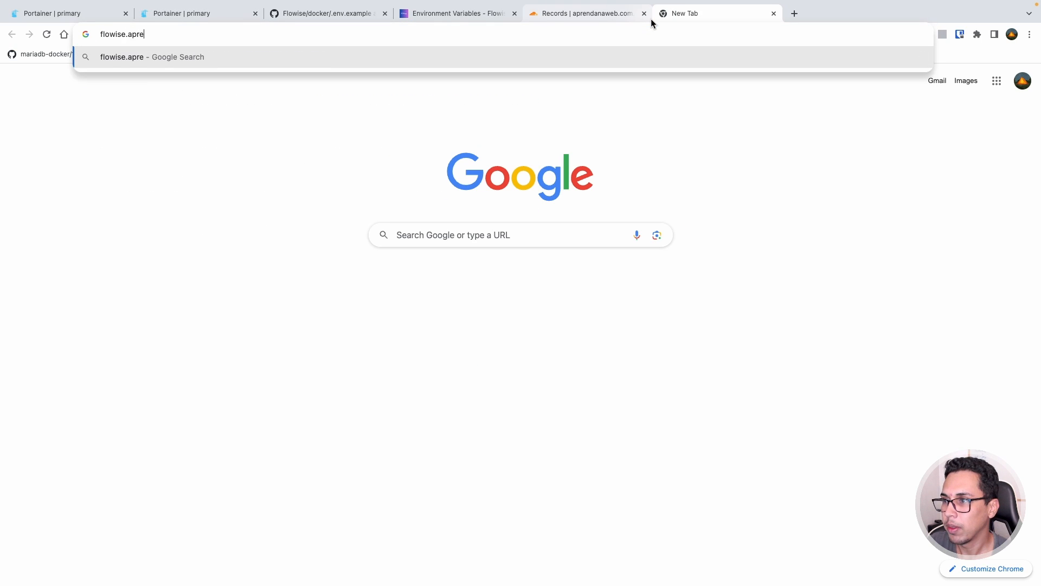
text(ndanaweb)
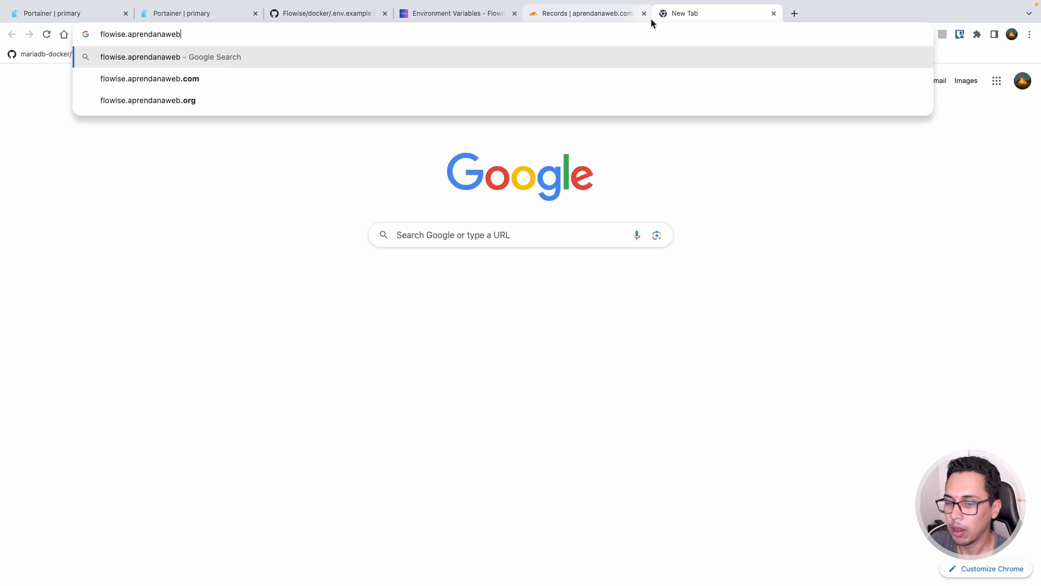
text(.com.br)
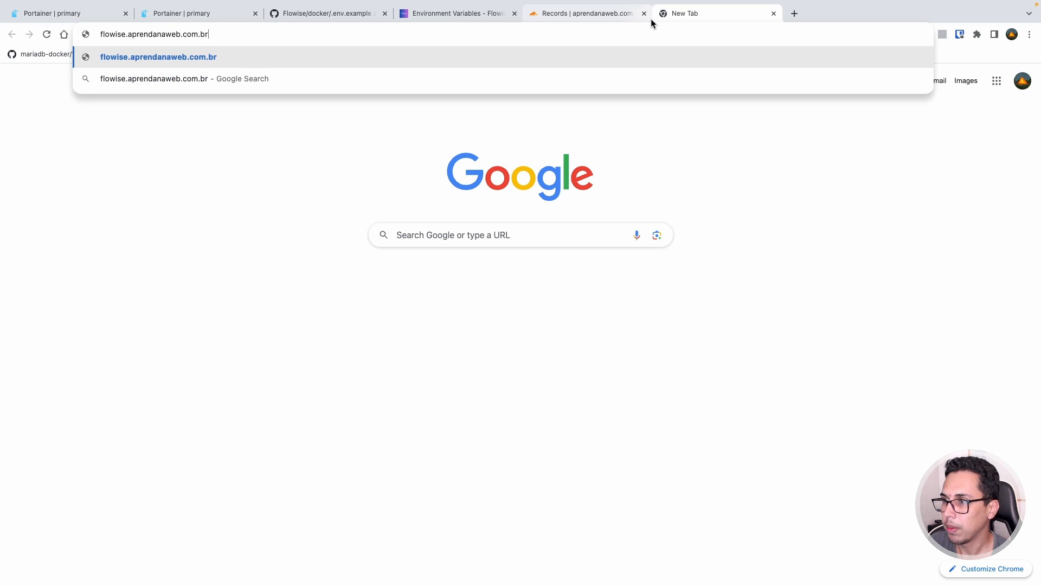
key(Return)
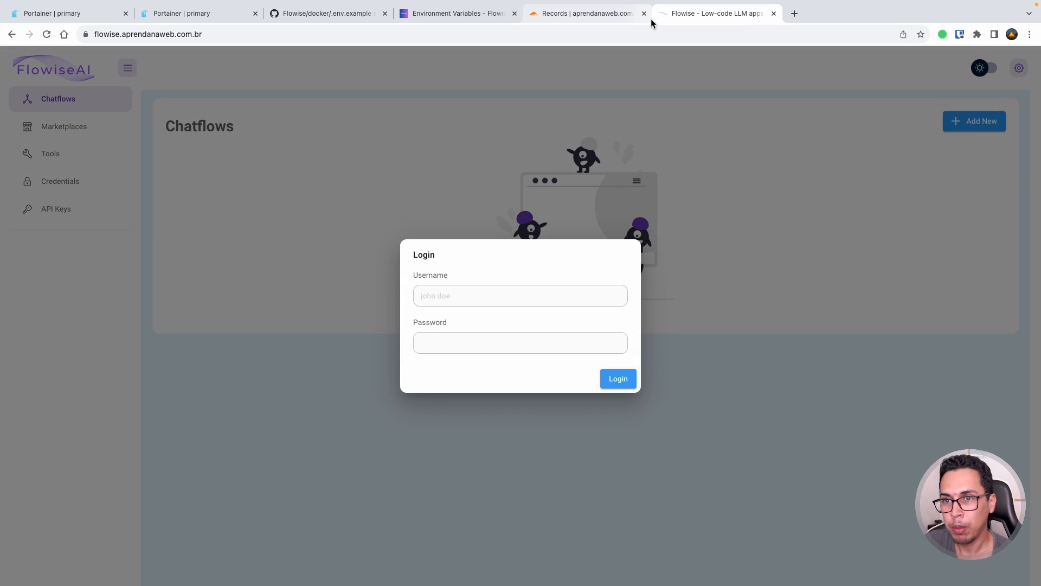
click(495, 296)
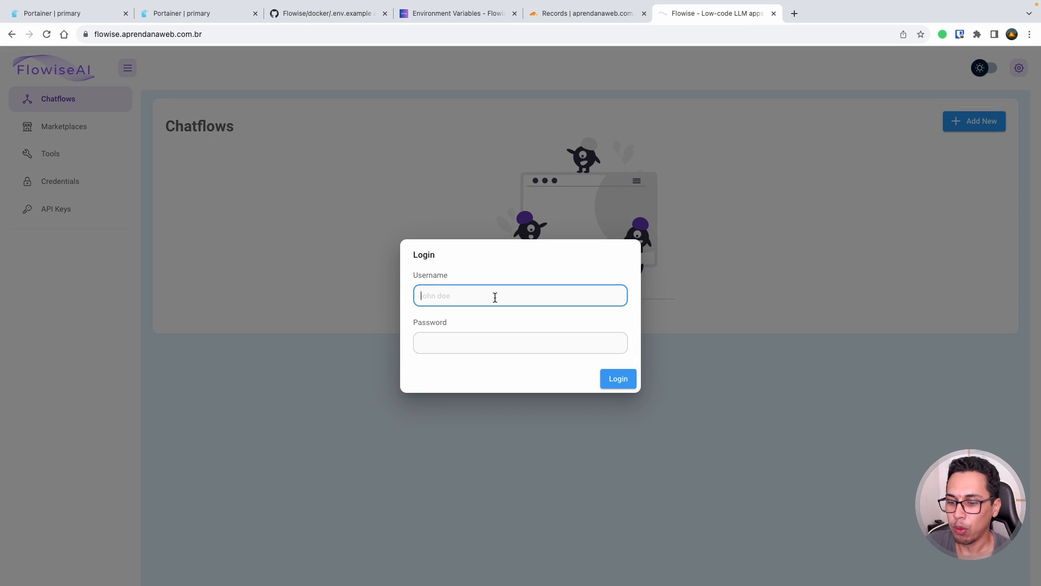
text(rafael)
key(Tab)
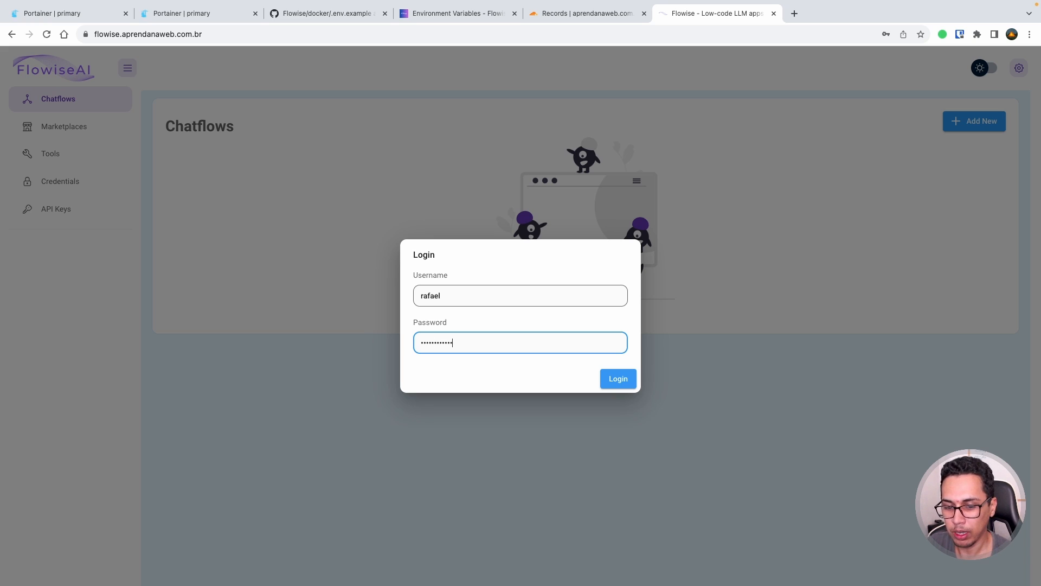
key(Return)
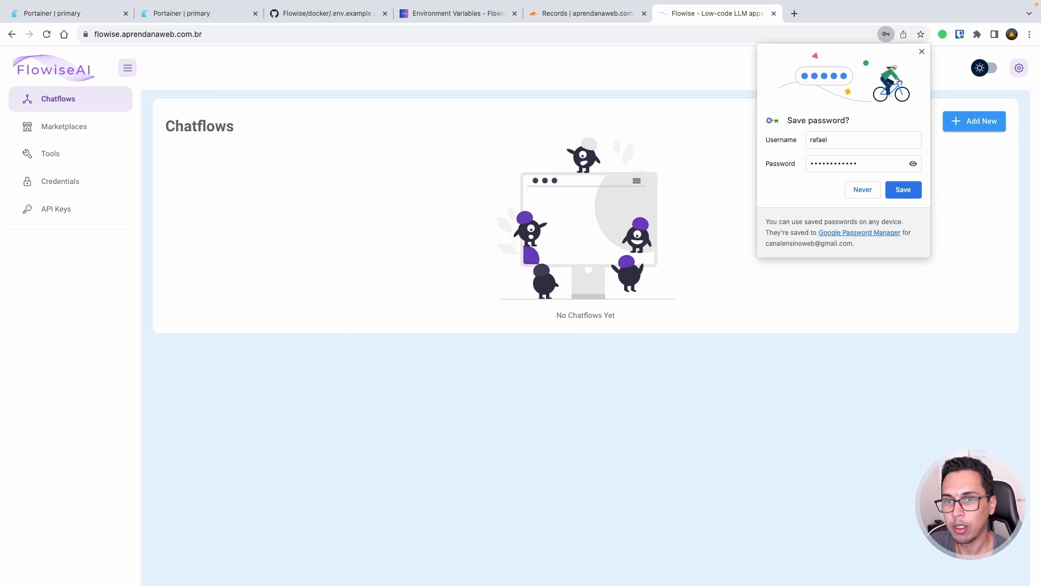
click(860, 193)
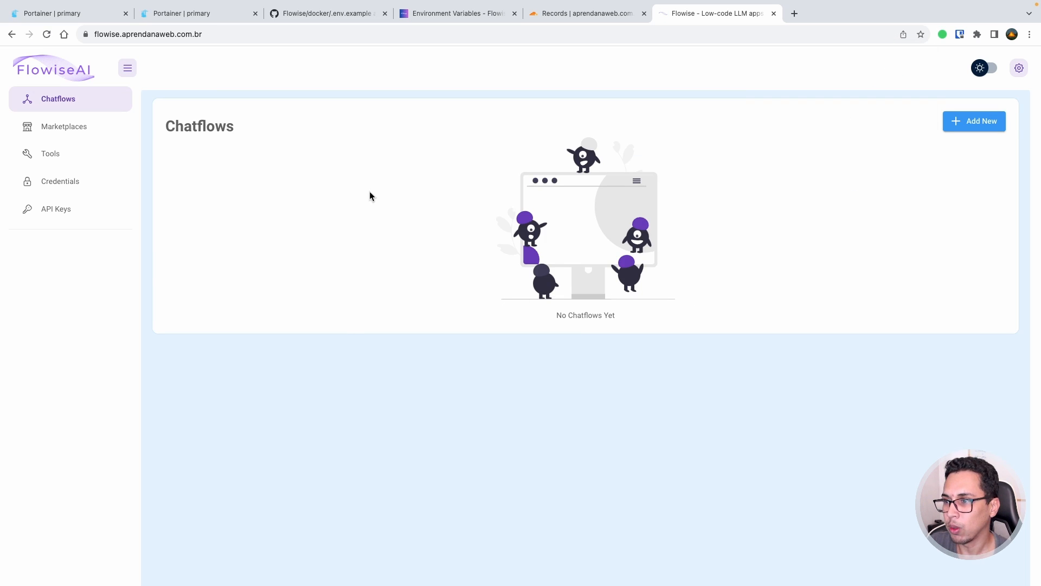
- Look over the empty Credentials and API Keys pages, then return to the Chatflows list
click(91, 188)
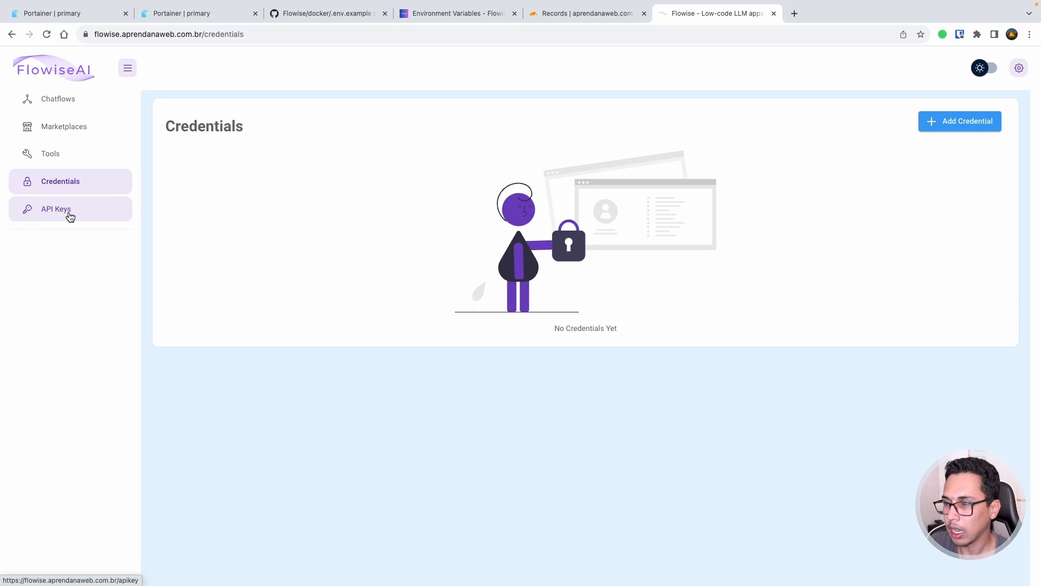
click(70, 216)
click(63, 108)
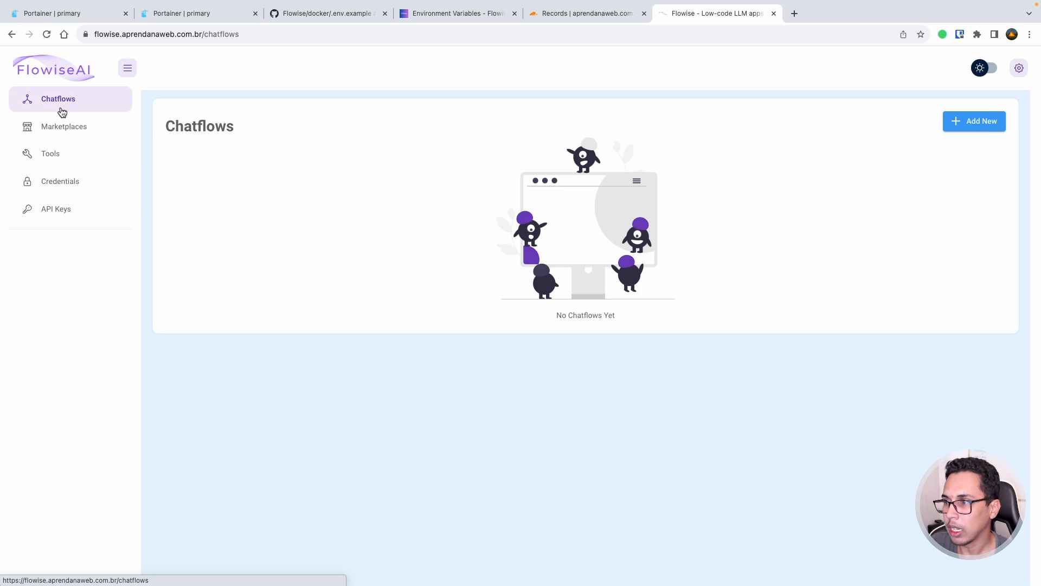
- Start a new untitled chatflow and compare it against the LANGCHAIN_TRACING_V2 variable in .env.example
click(976, 124)
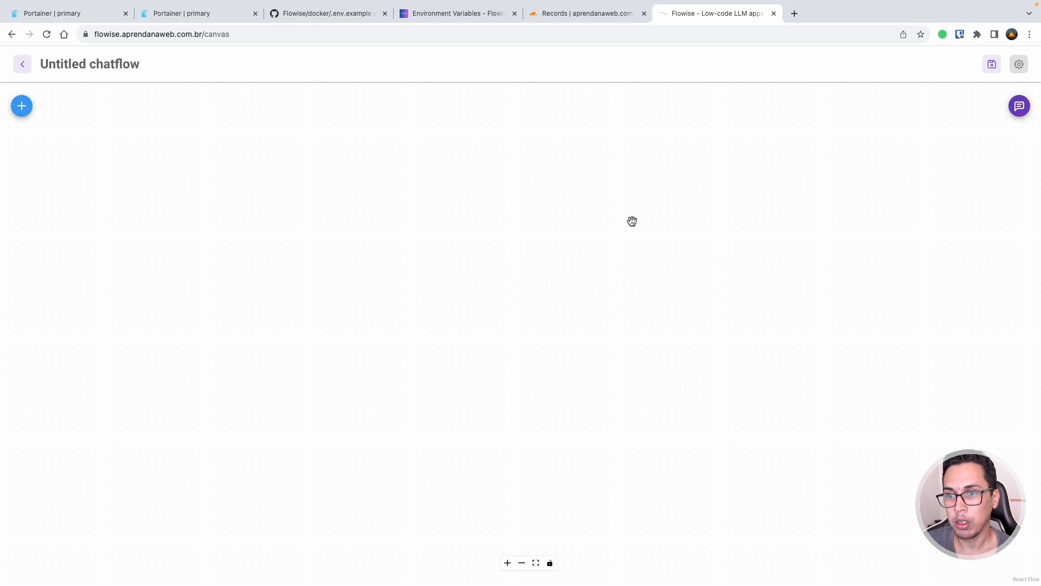
click(349, 15)
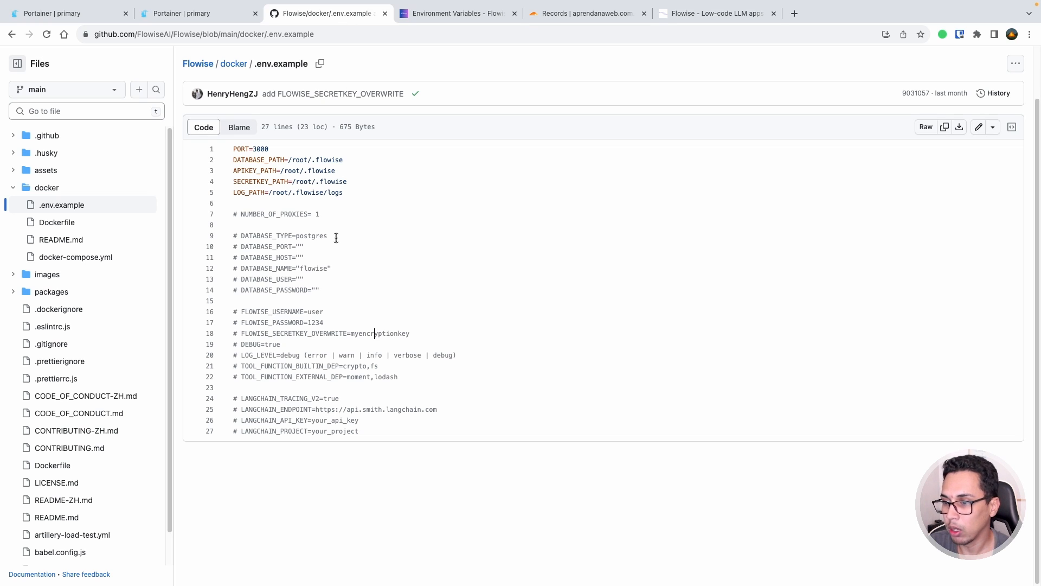
double_click(272, 398)
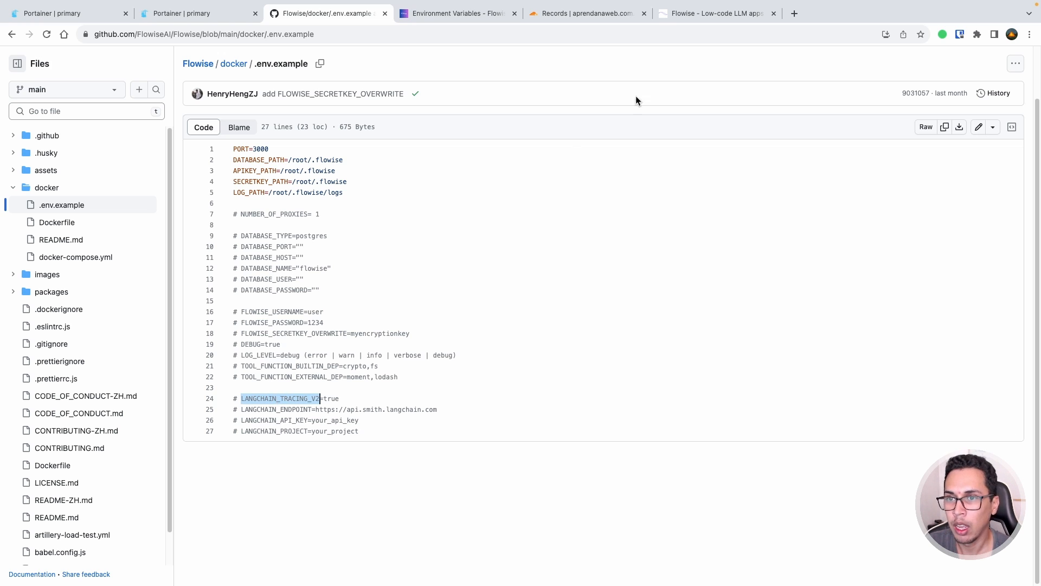
click(687, 13)
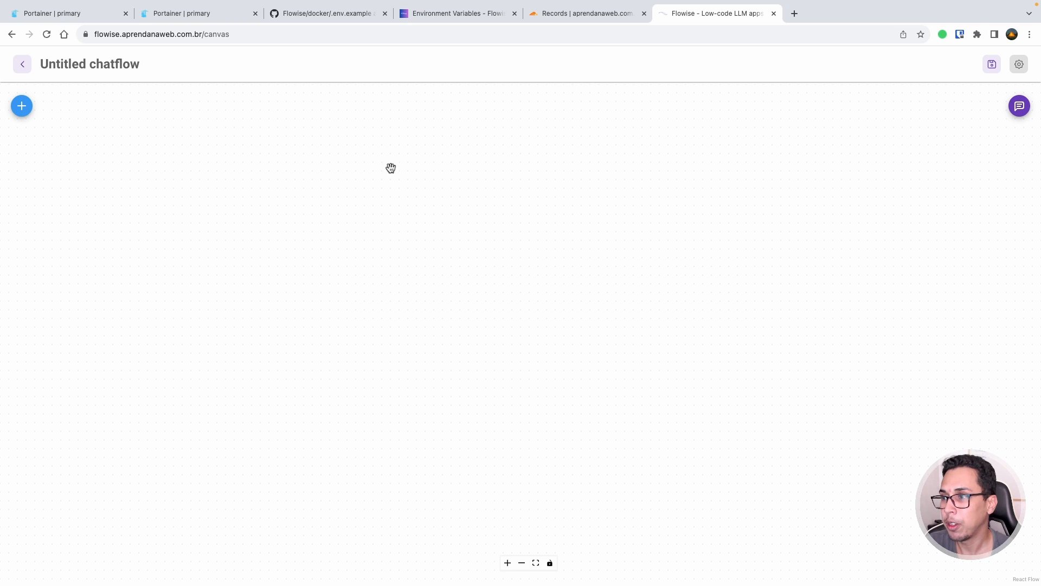
- Leave the untitled chatflow canvas and go back to the Chatflows list
double_click(95, 64)
click(95, 64)
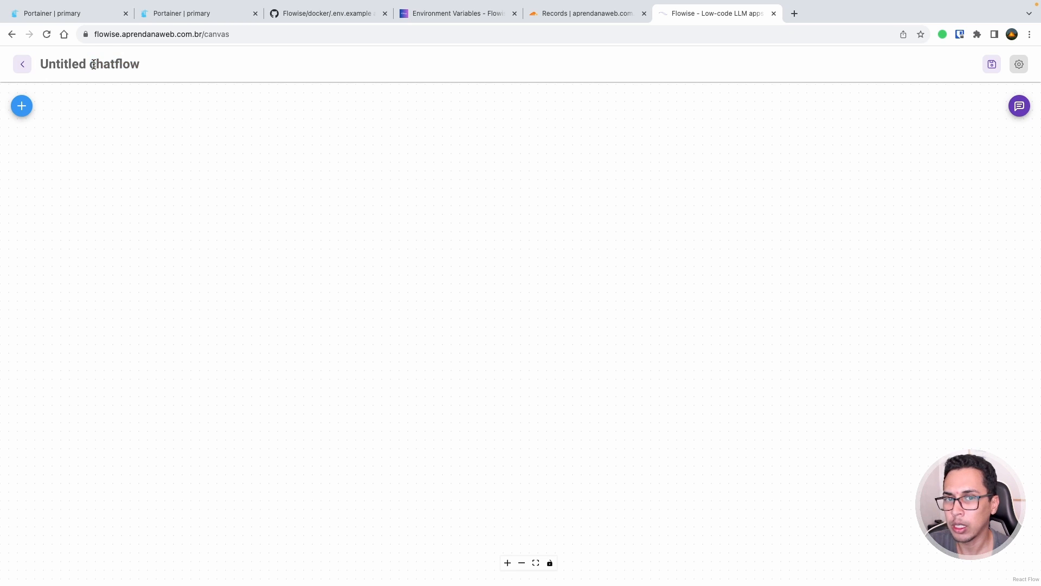
click(24, 65)
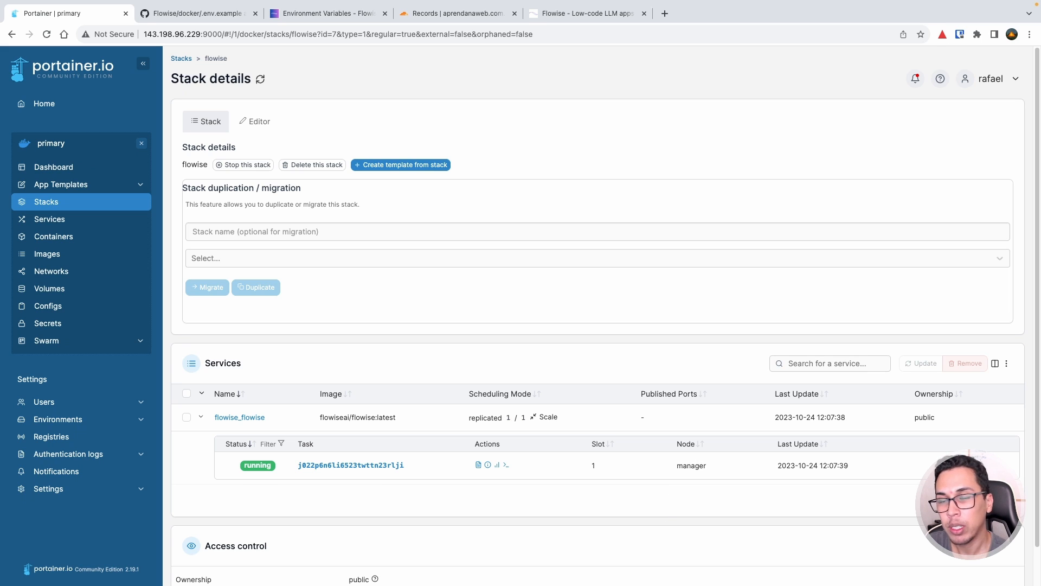
- View the flowise_database volume's details, then browse its contents and find no files
click(54, 290)
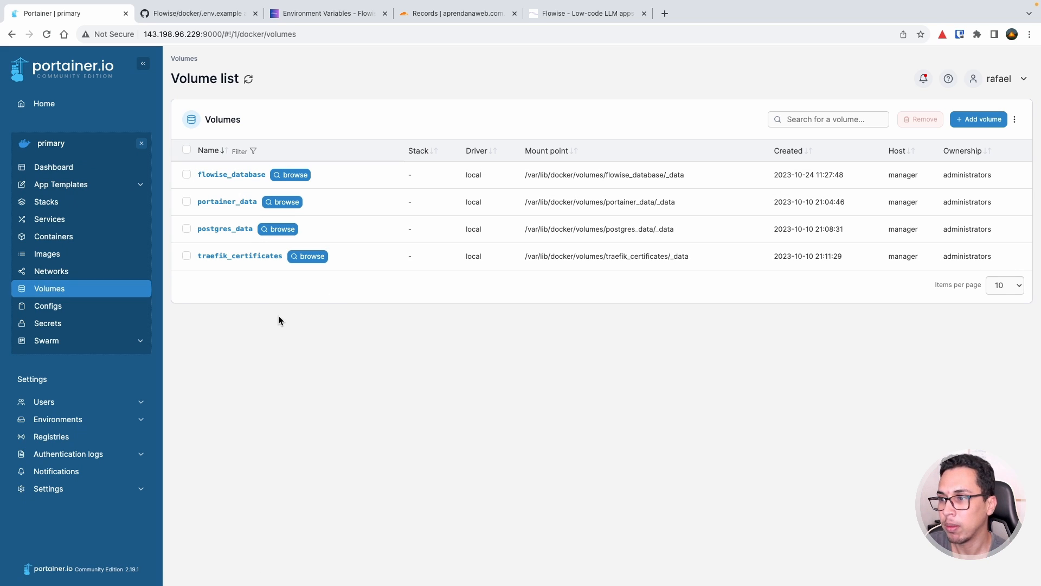
click(237, 177)
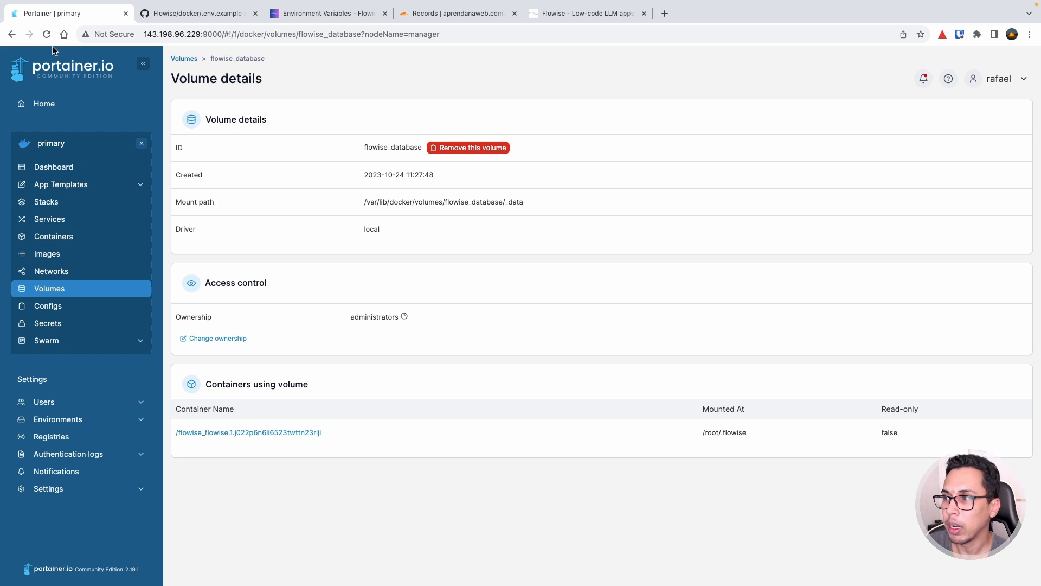
click(11, 34)
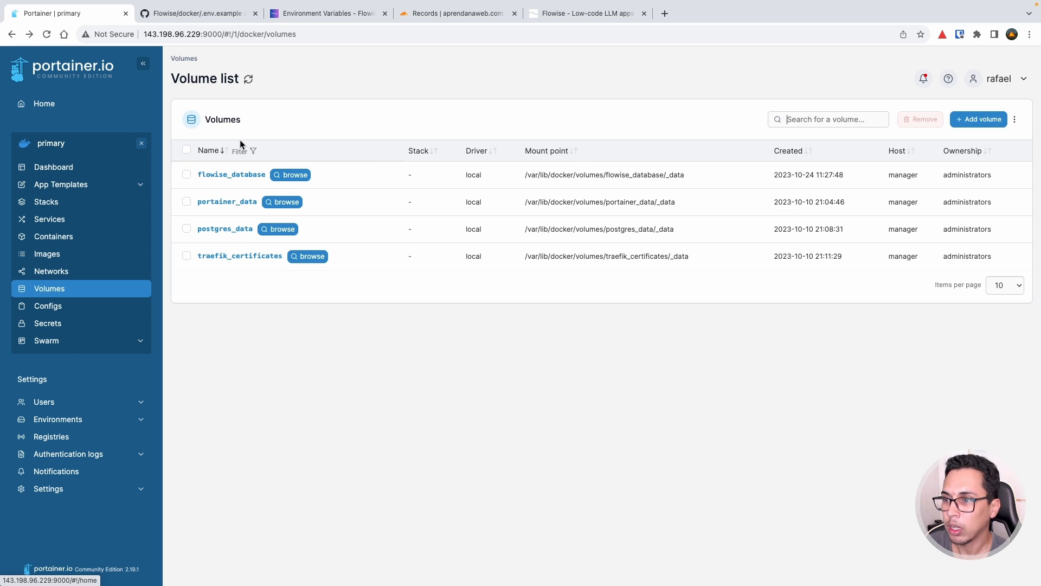
click(295, 175)
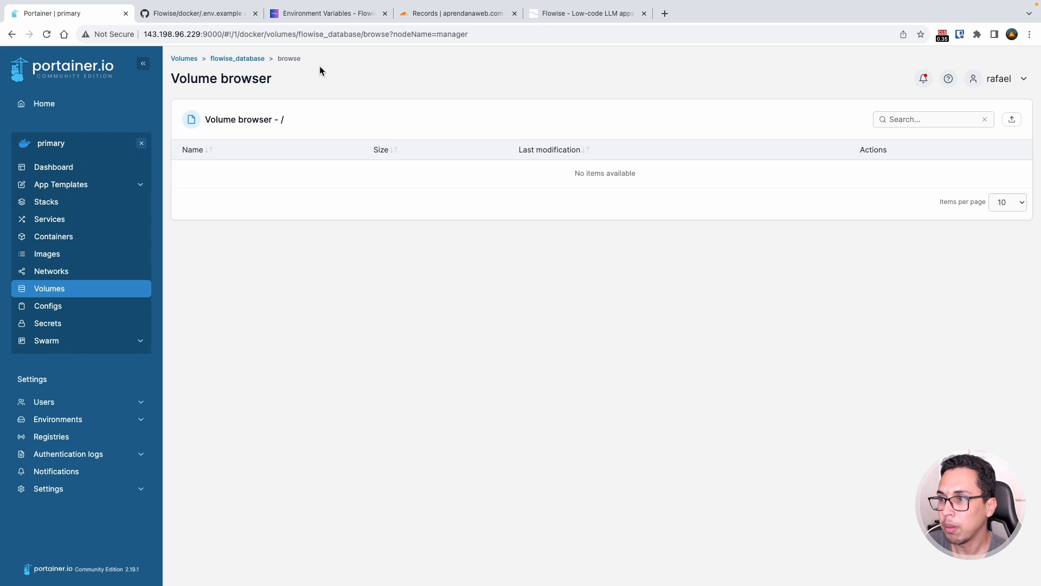
click(12, 34)
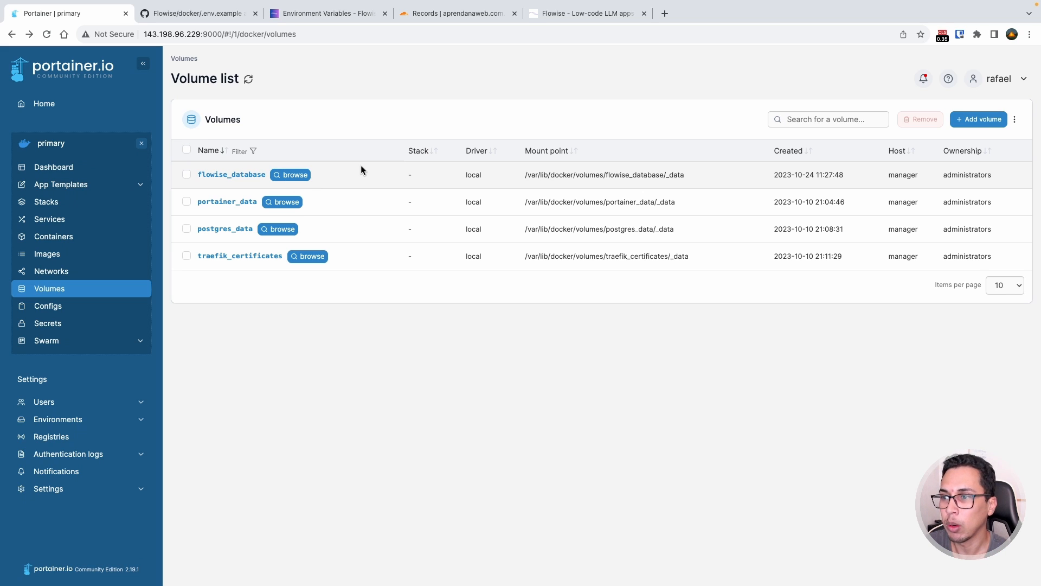
double_click(473, 175)
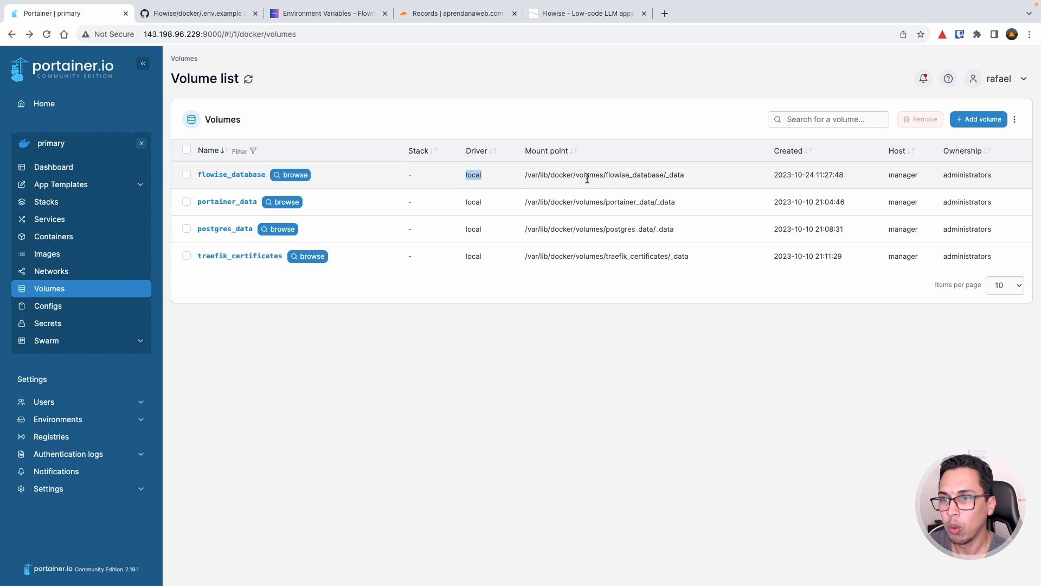
click(682, 179)
drag(682, 174, 523, 172)
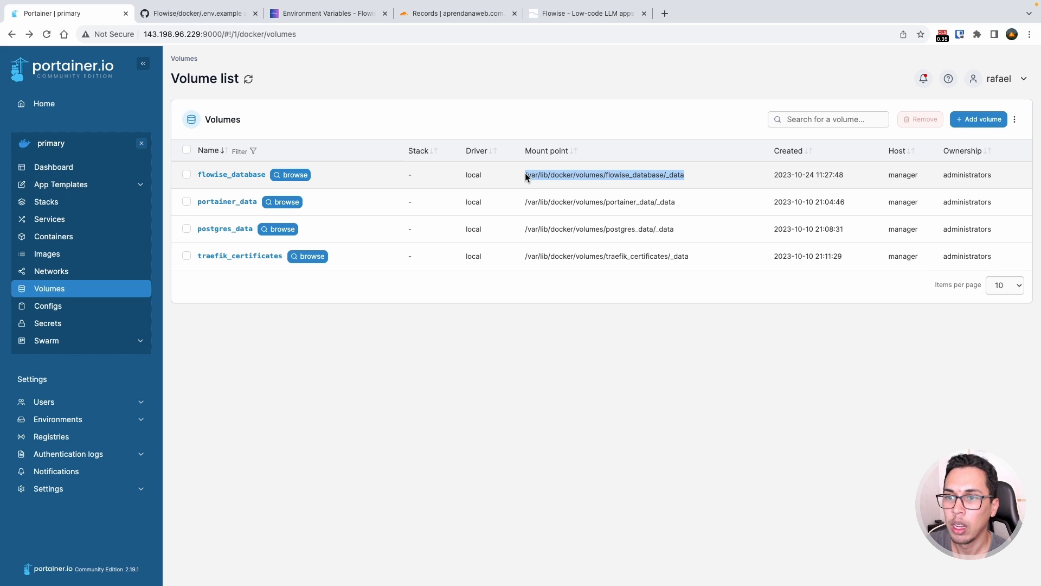
click(526, 175)
drag(527, 175, 690, 178)
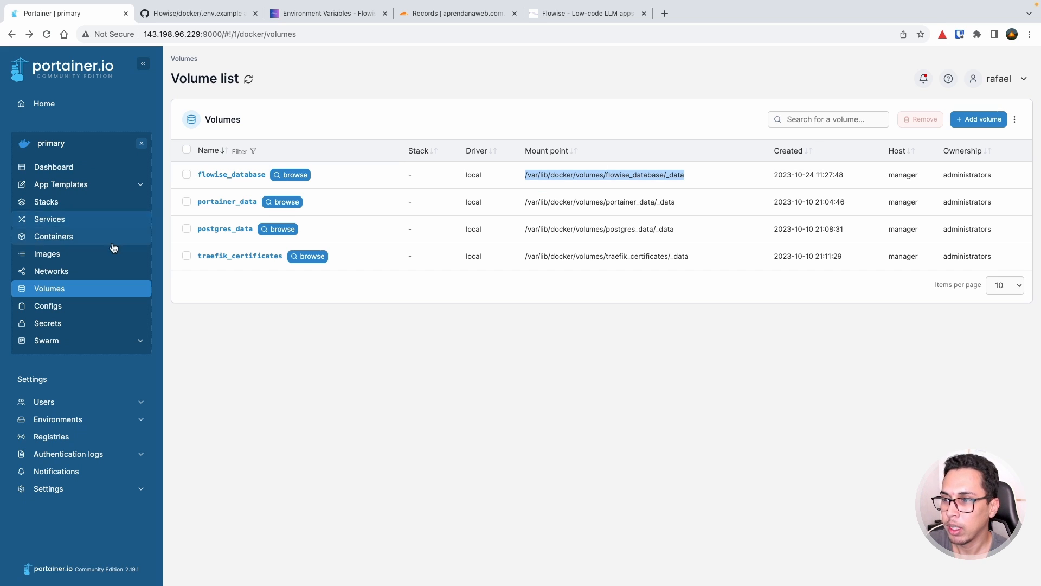
- Deselect the highlighted flowise_database mount path on the Volume list
click(335, 183)
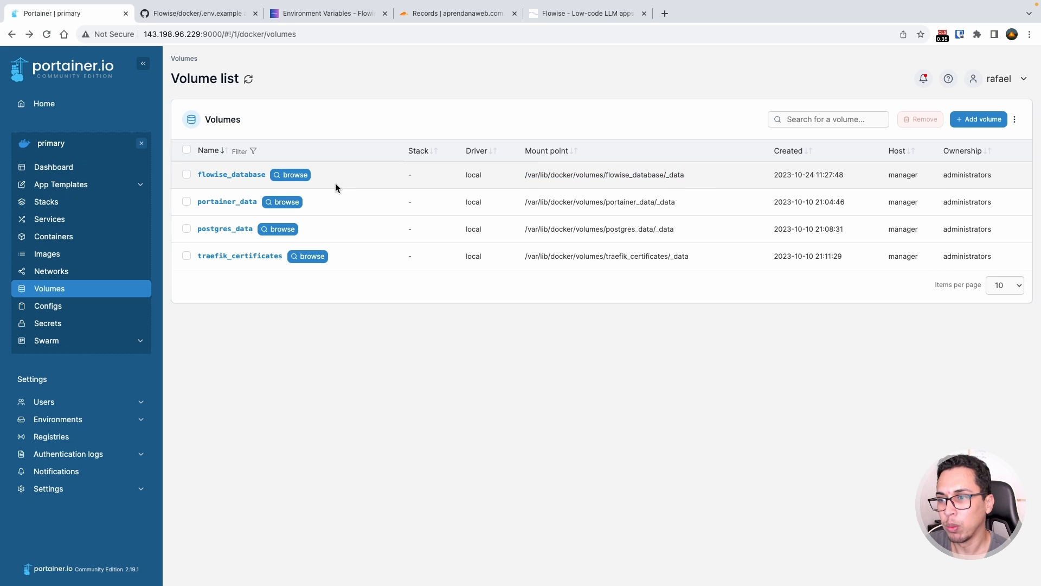